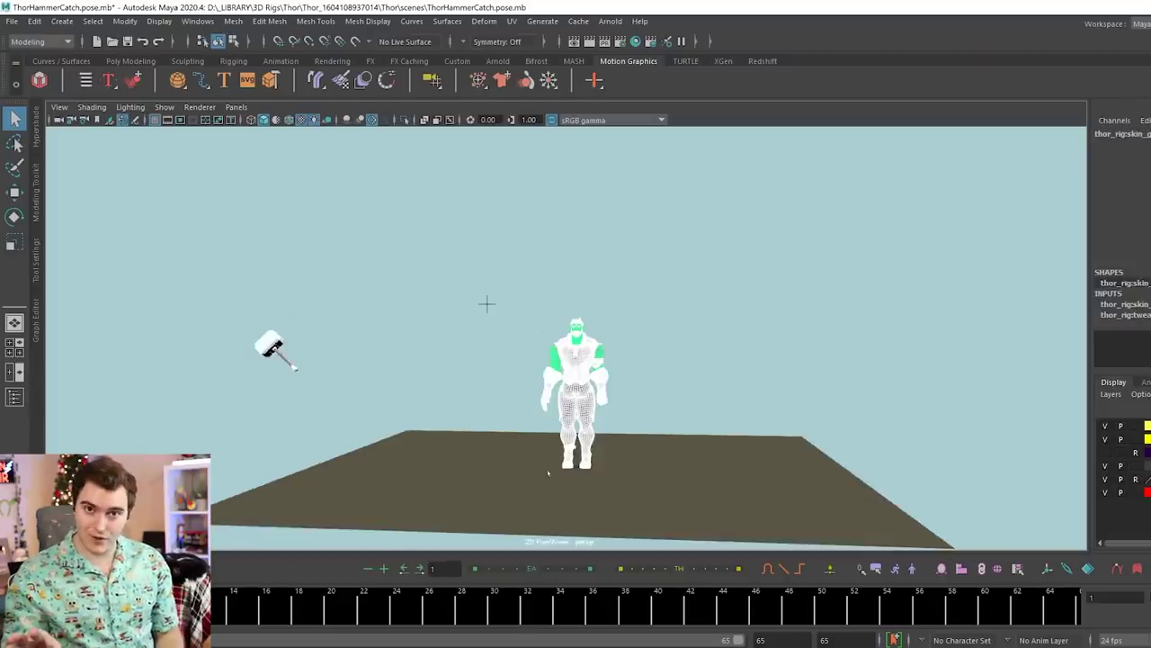
Look through the file types available for exporting the selection, and open the Plug-in Manager
drag(208, 400, 209, 399)
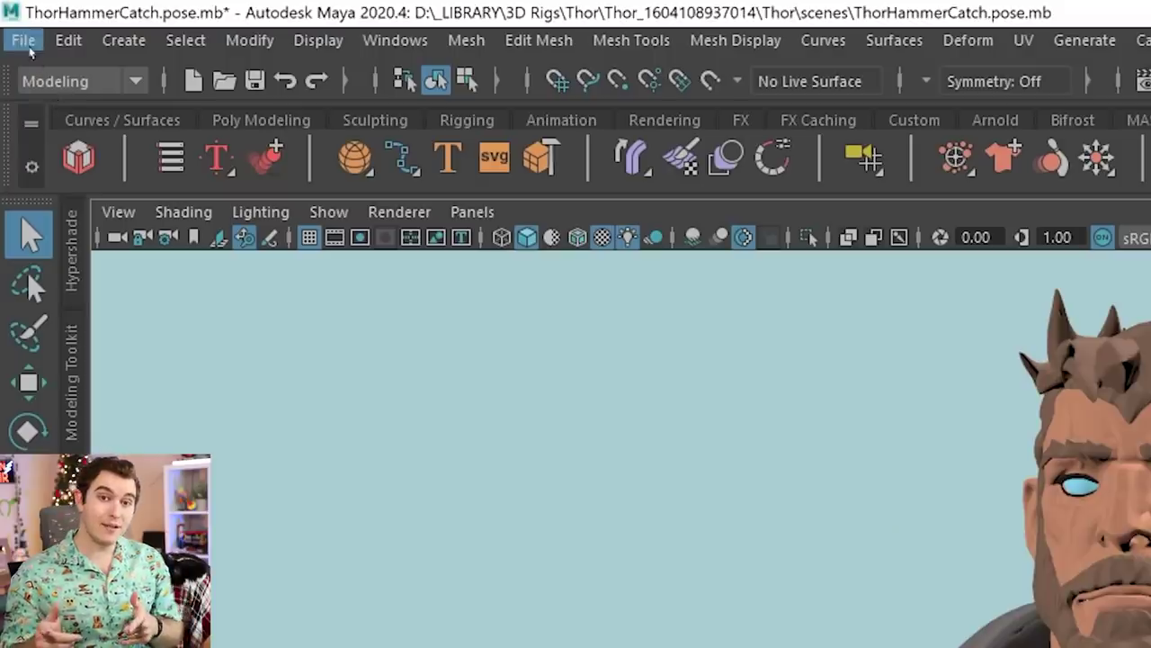
click(12, 20)
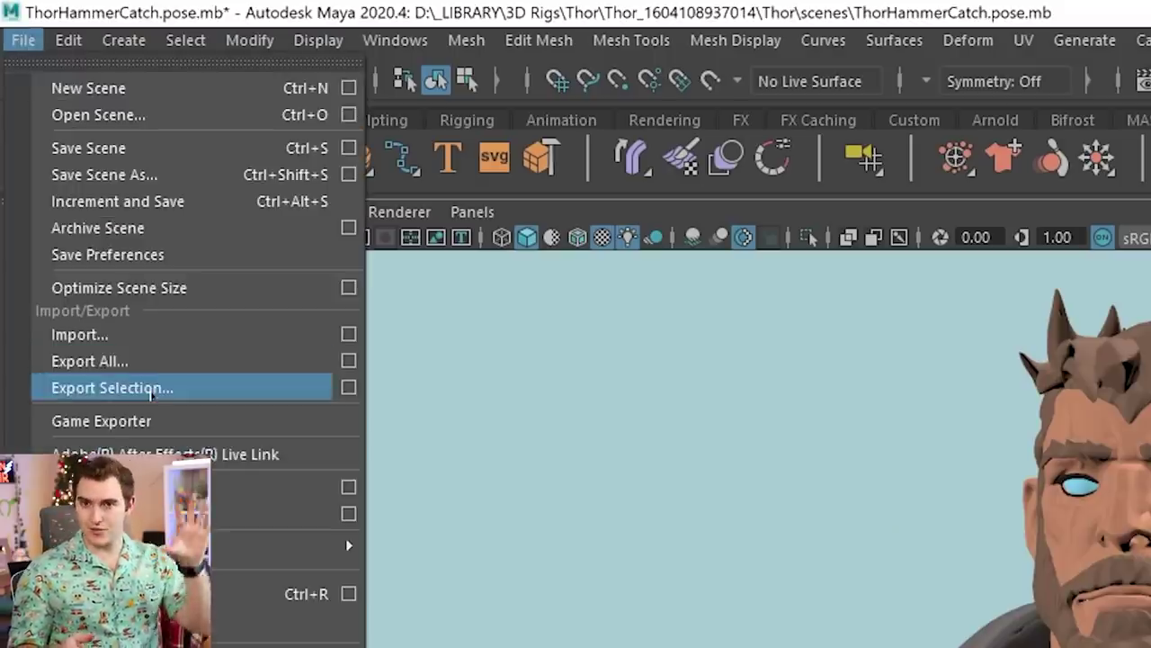
click(347, 388)
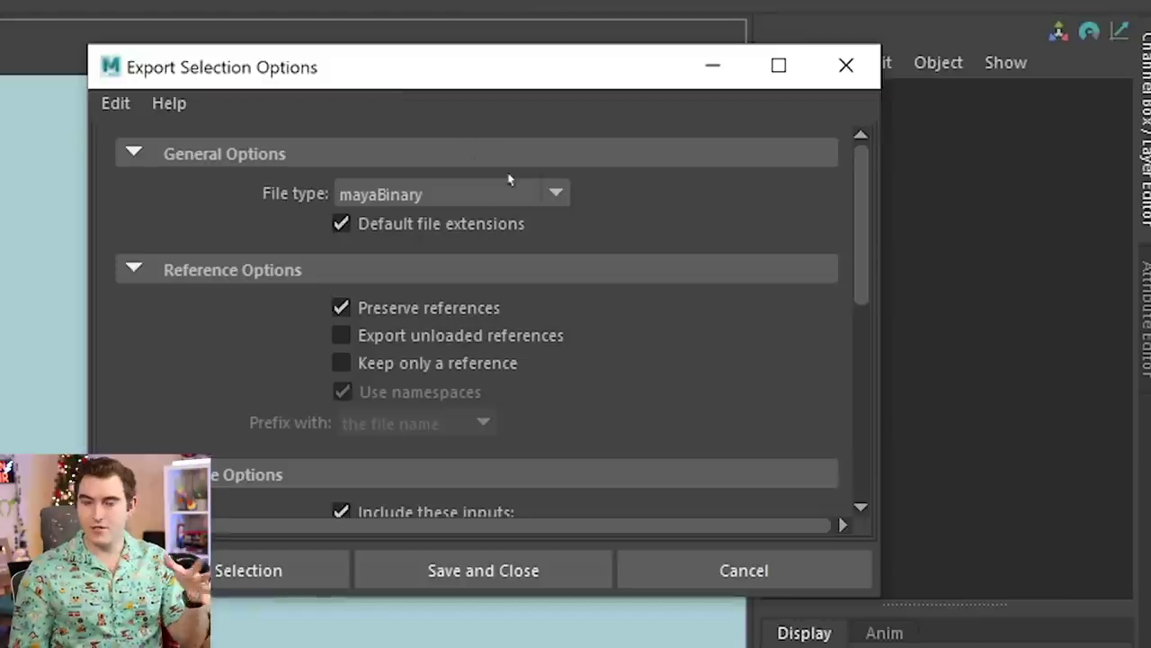
click(490, 196)
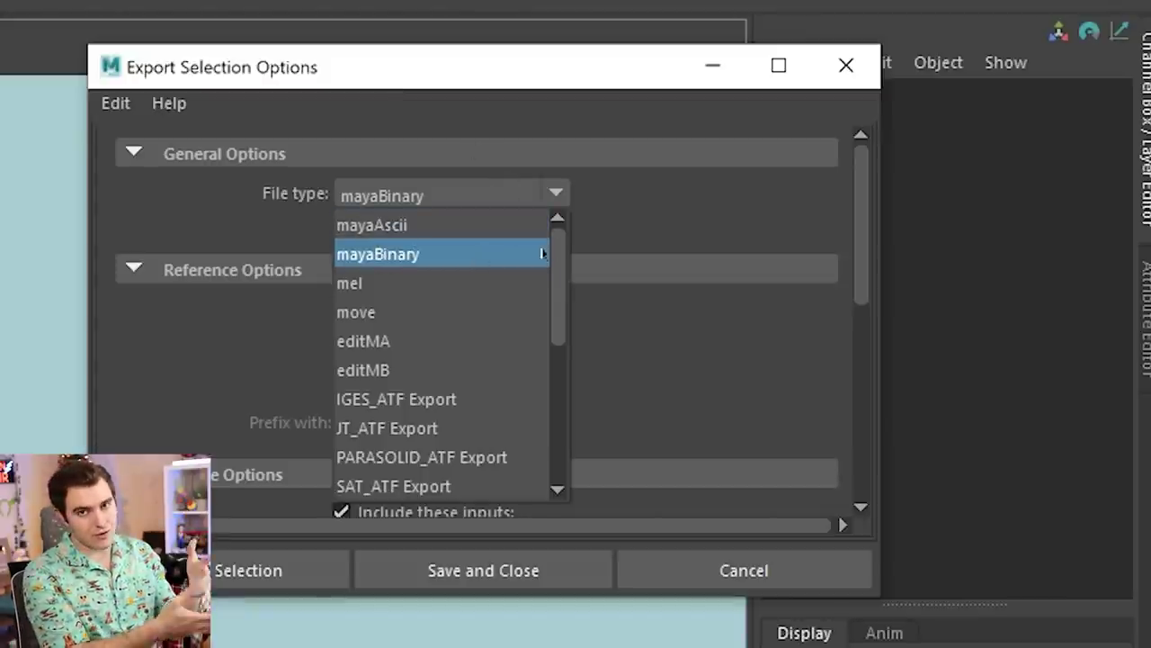
drag(556, 252, 561, 398)
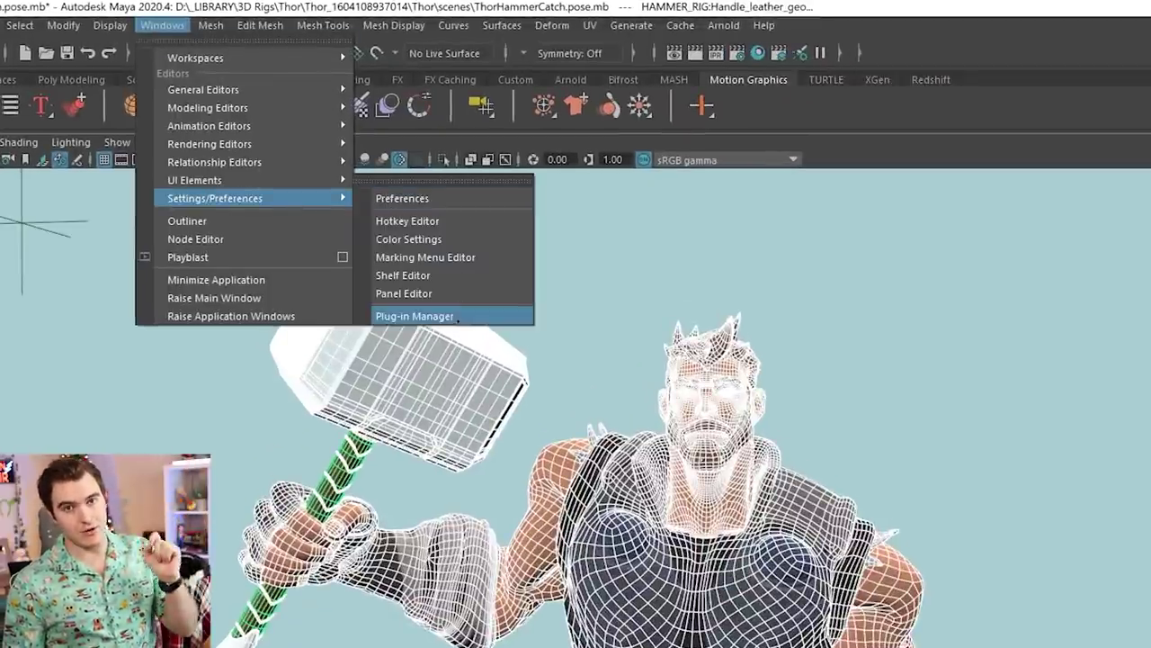
click(456, 317)
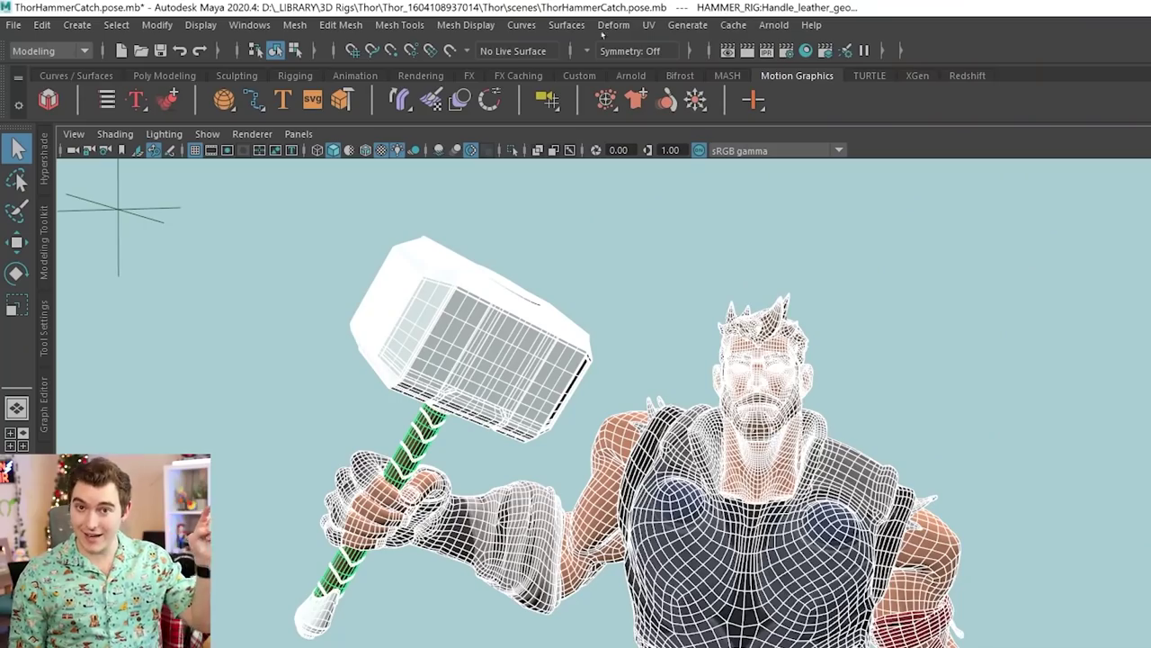
Open the options for exporting the selection to Alembic and set the cache time range to Start/End, 1 to 65
click(733, 24)
mouse_move(810, 55)
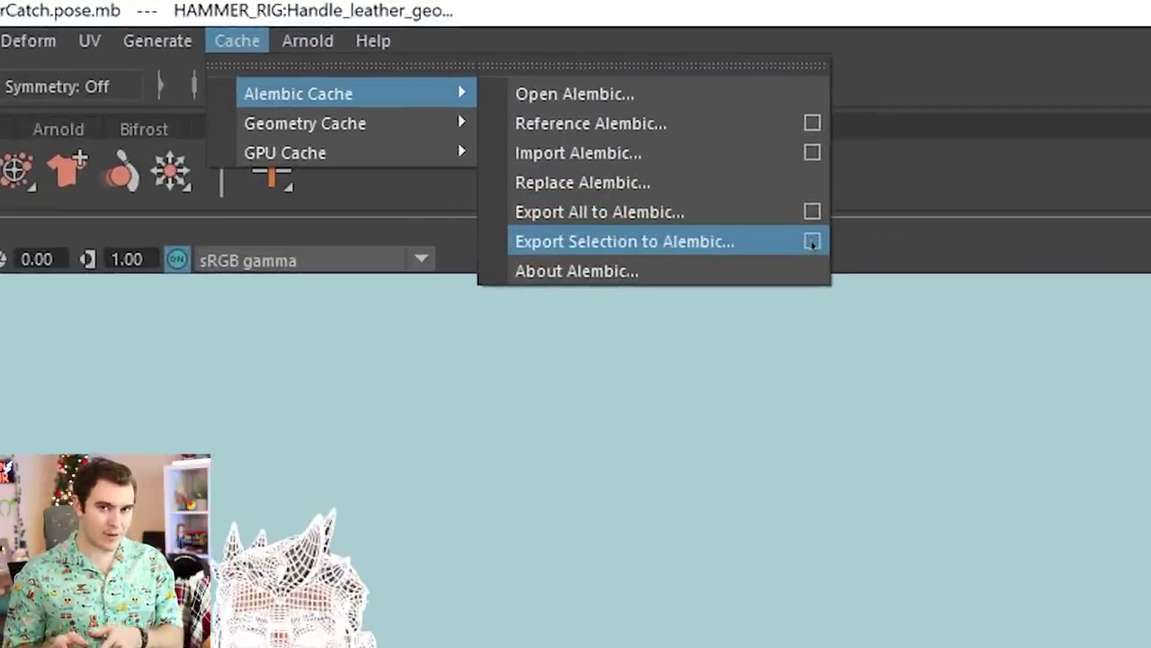
click(812, 242)
drag(812, 193, 1014, 340)
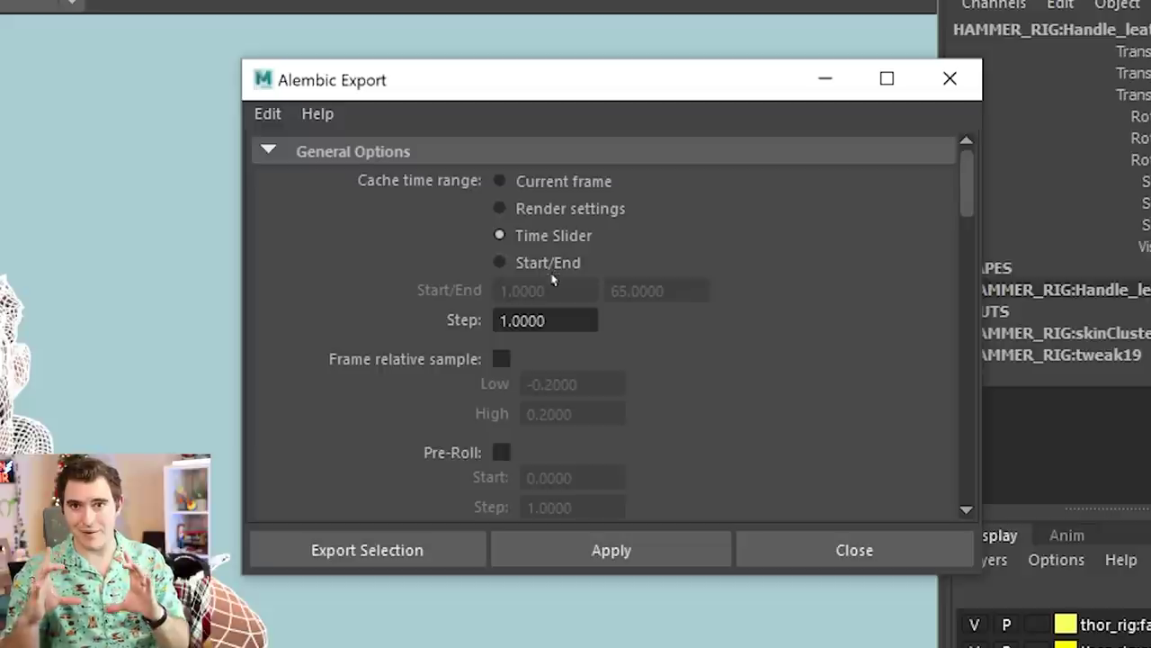
click(549, 266)
drag(502, 289, 541, 281)
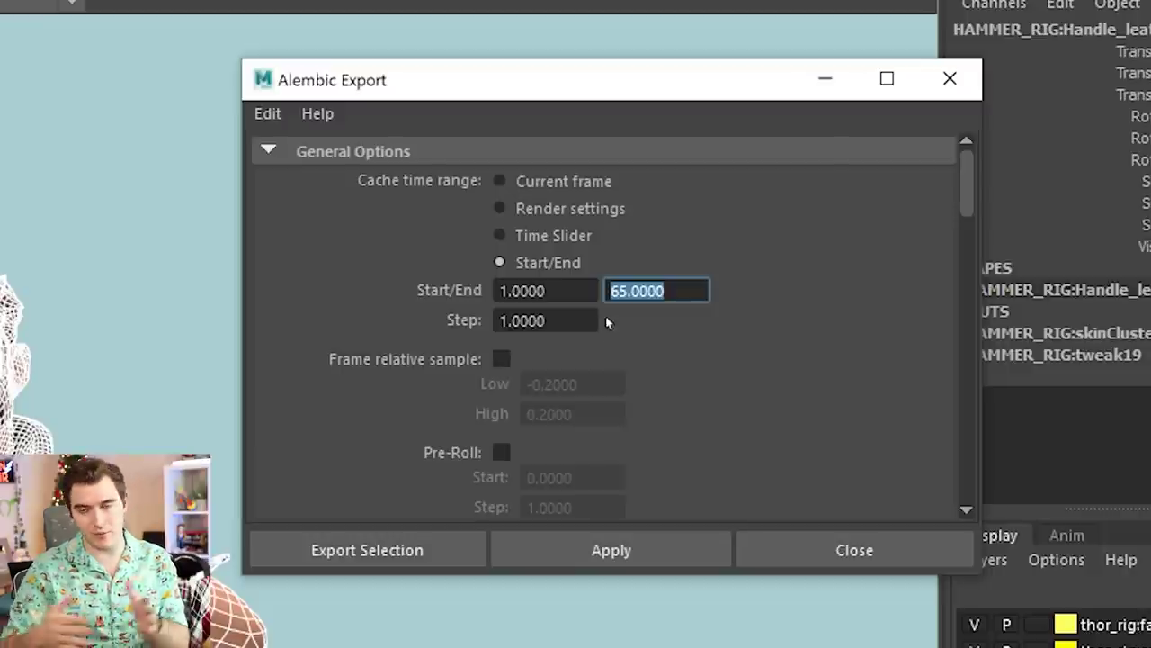
Check the advanced Alembic options, keeping UV Write enabled and the Ogawa file format, and export the selection
scroll(595, 351, down, 4)
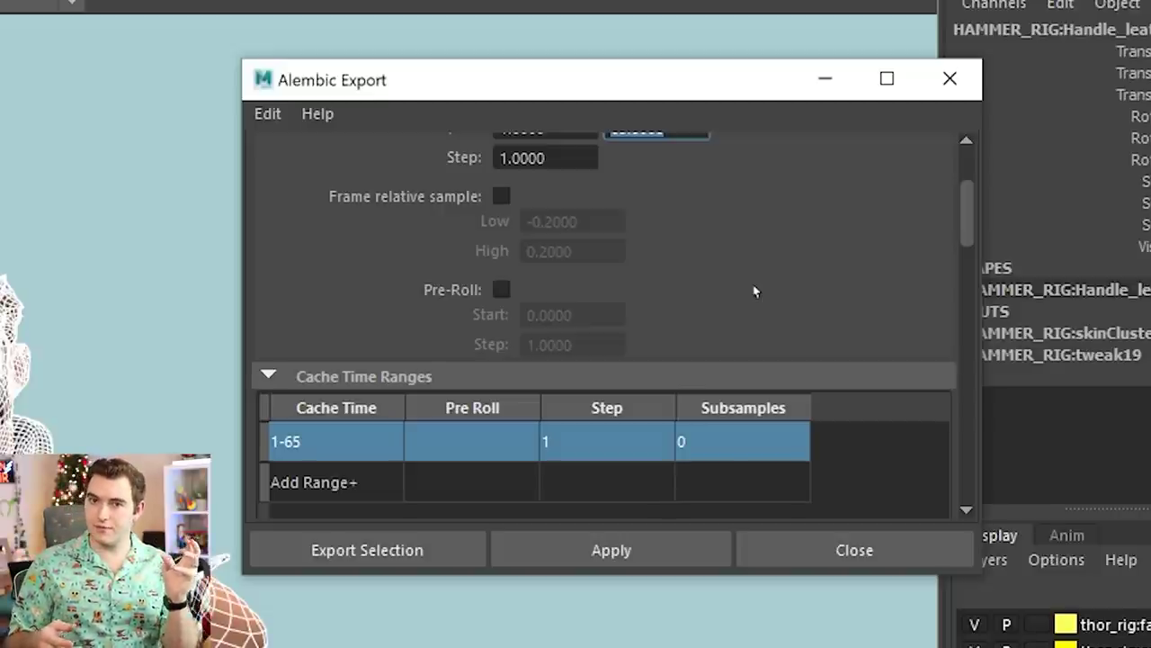
scroll(650, 404, up, 4)
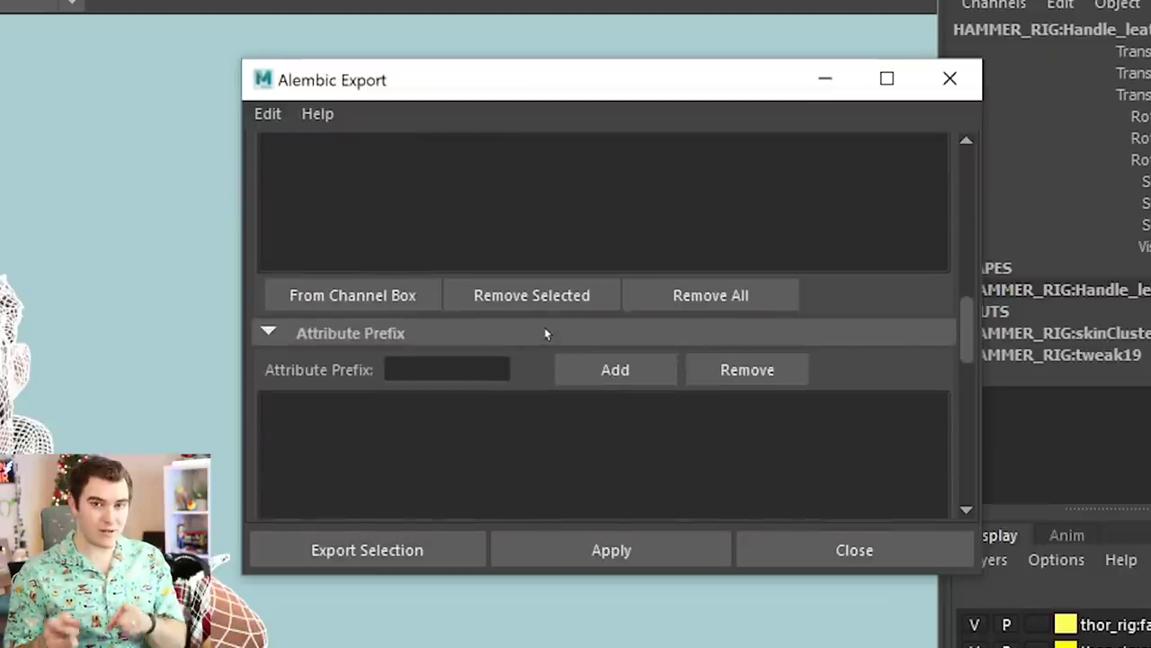
scroll(468, 351, down, 5)
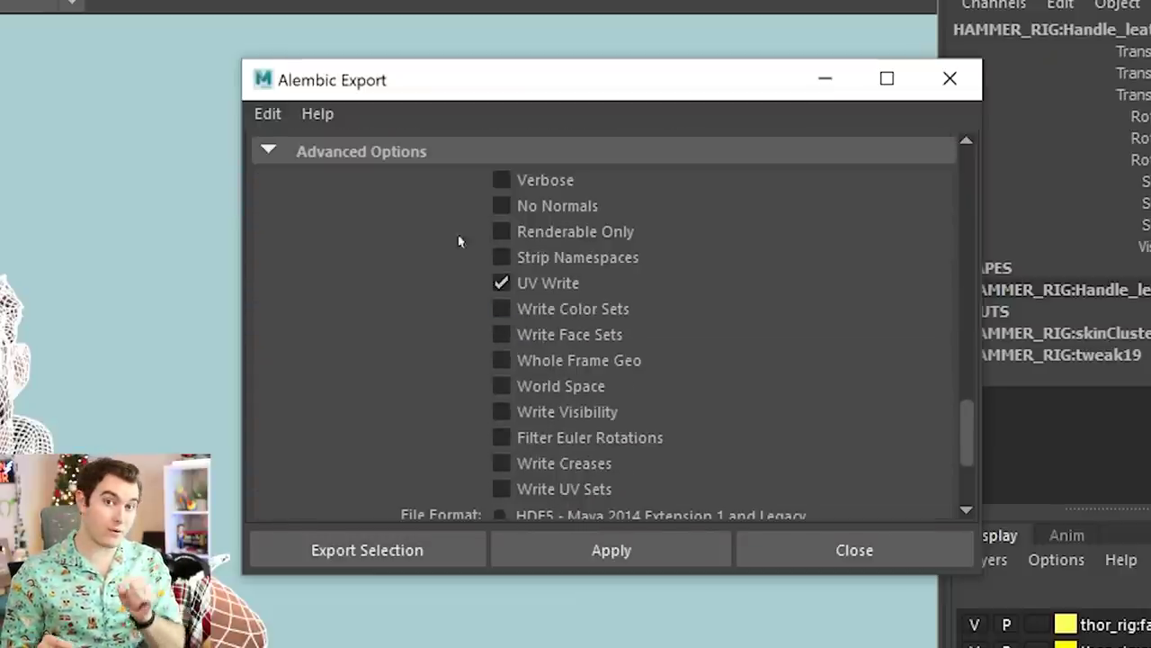
click(334, 155)
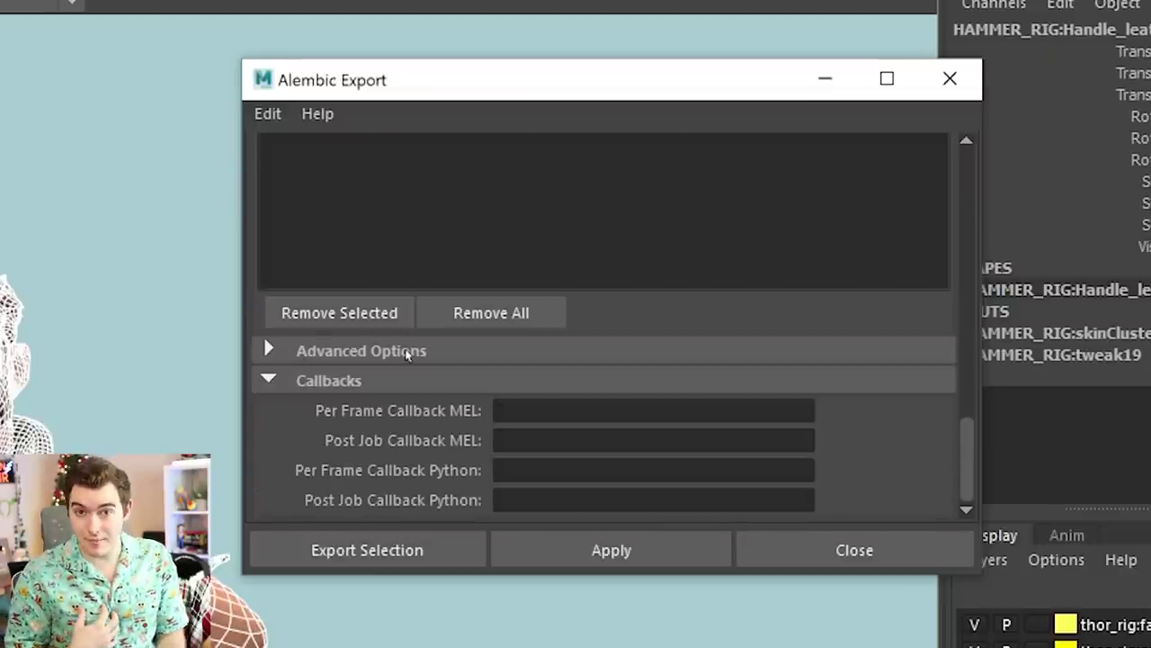
click(382, 350)
scroll(411, 354, down, 5)
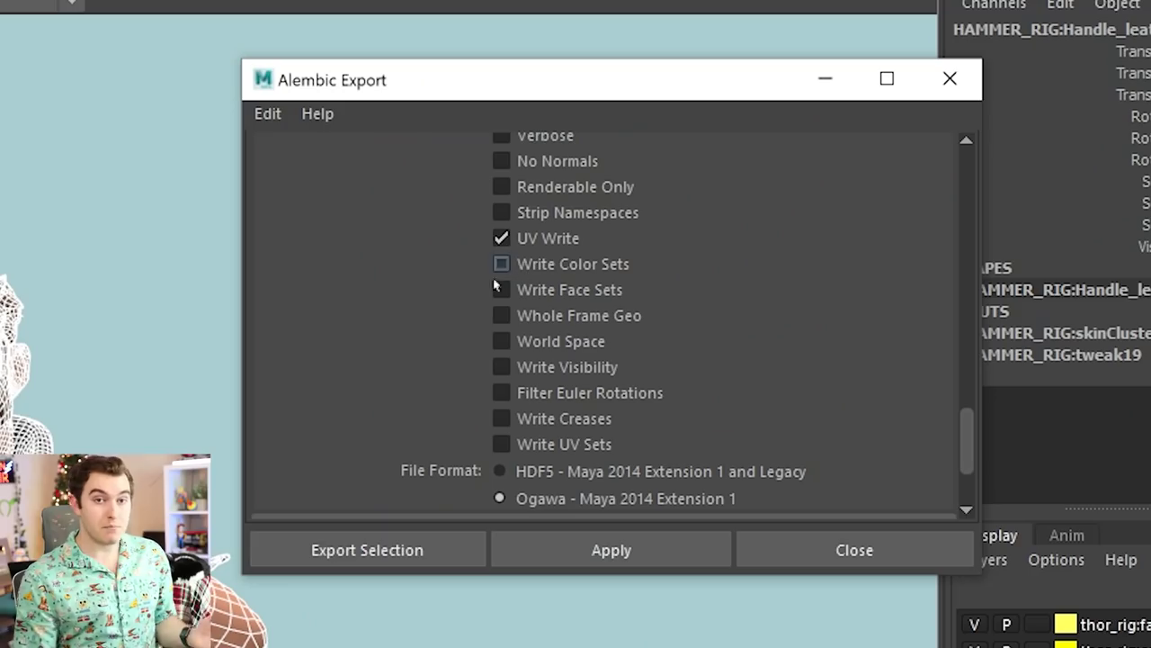
click(411, 559)
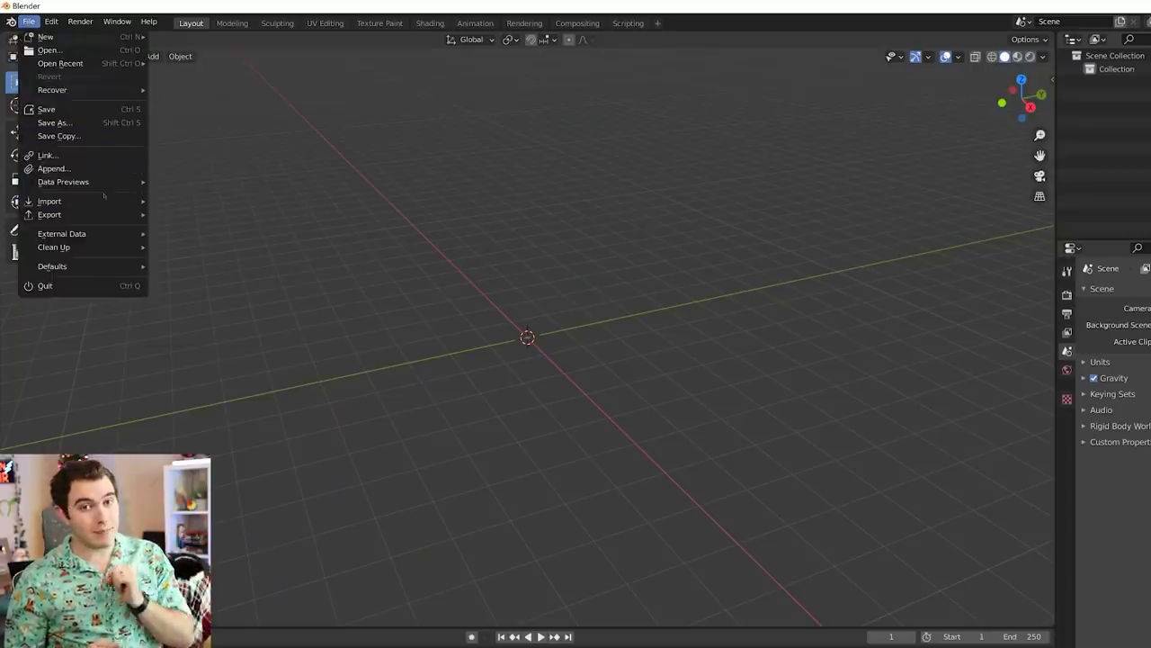
Switch to Blender and import the Thor Alembic cache from the project's cache\alembic folder at scale 1.000
mouse_move(117, 203)
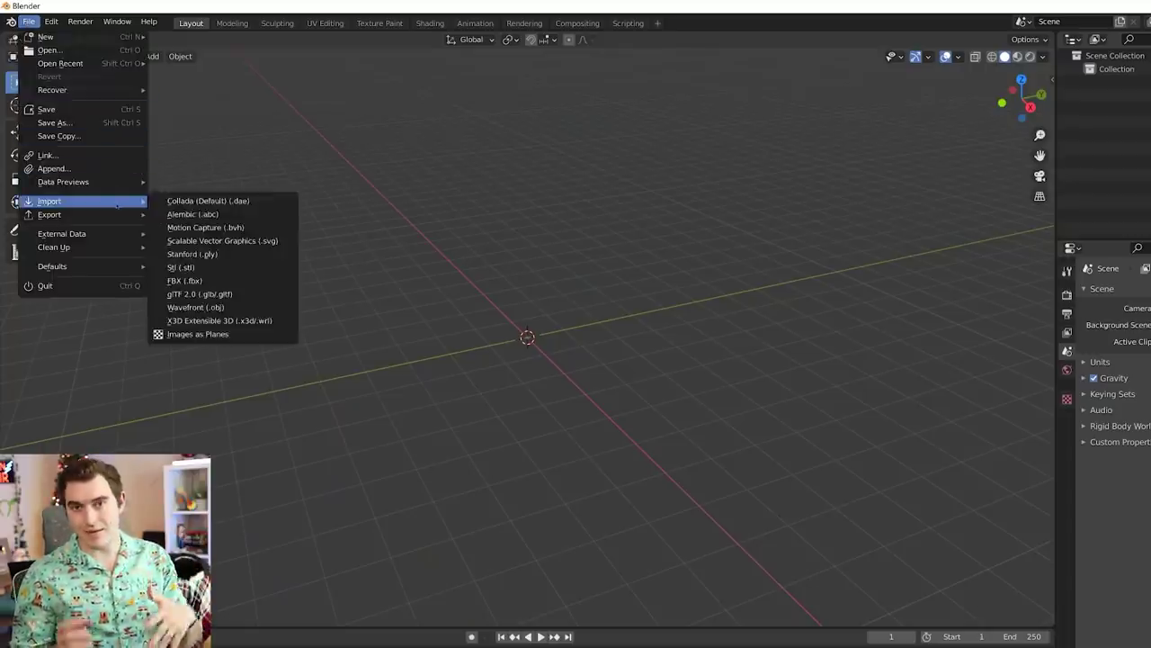
click(249, 215)
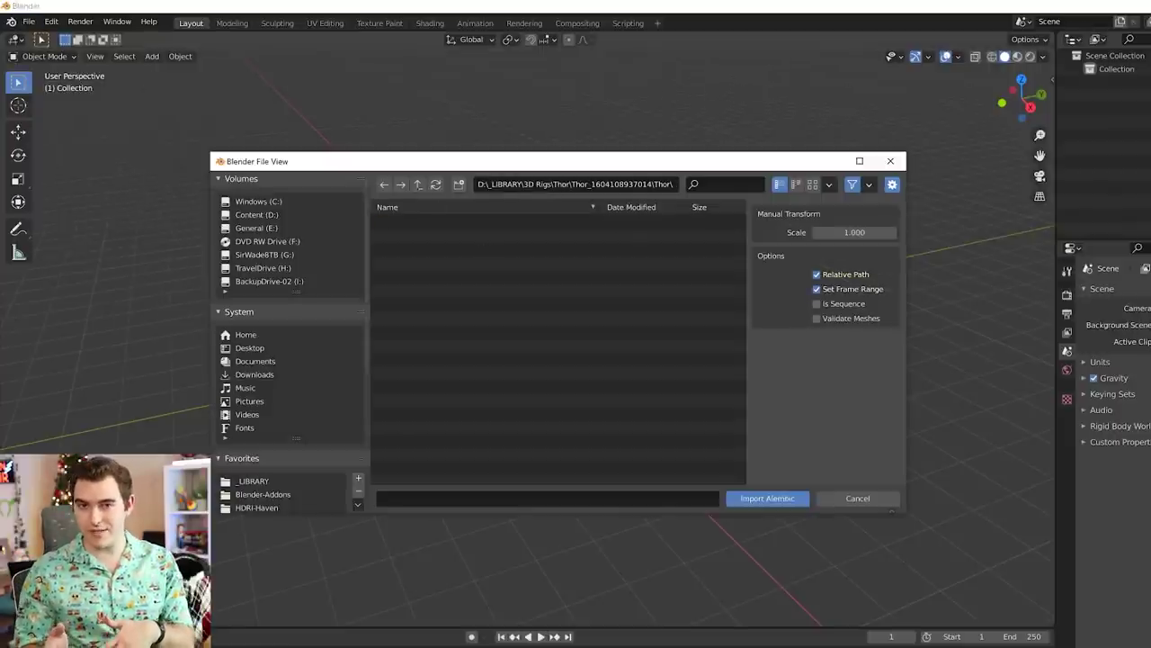
double_click(438, 222)
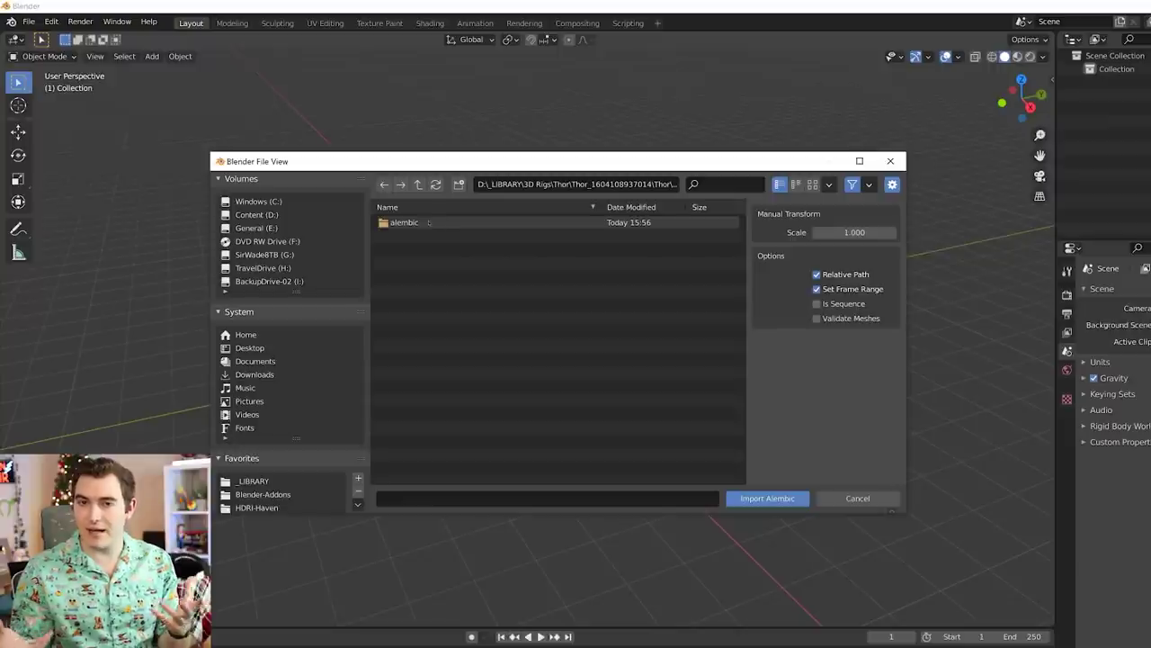
double_click(429, 222)
click(478, 235)
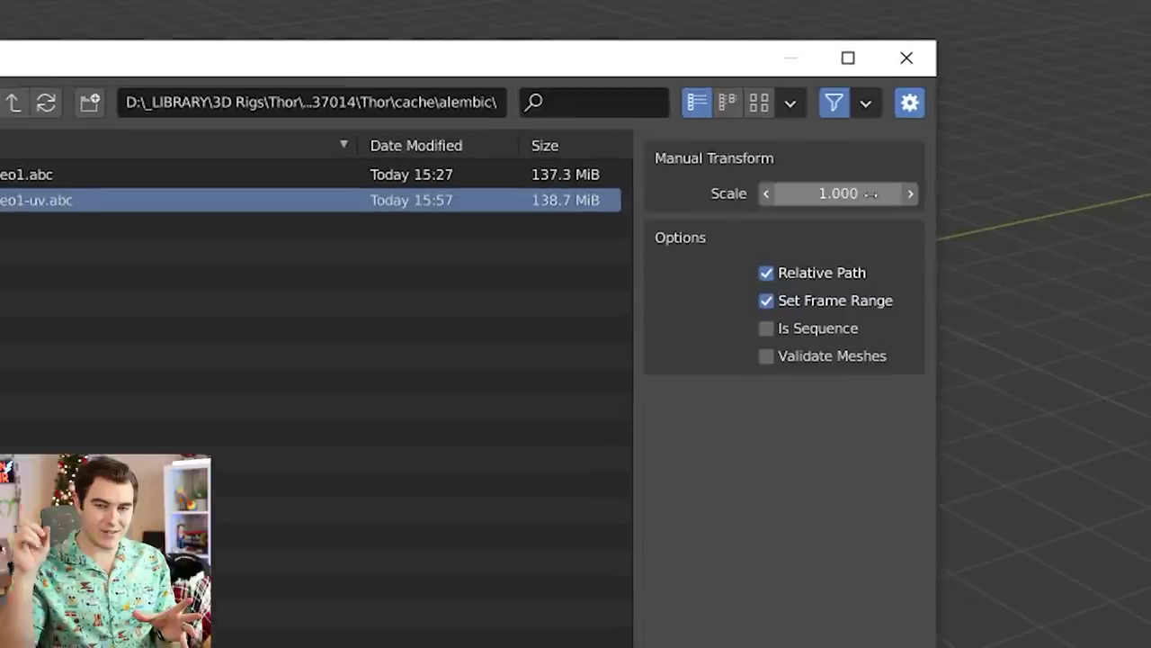
click(72, 175)
click(767, 499)
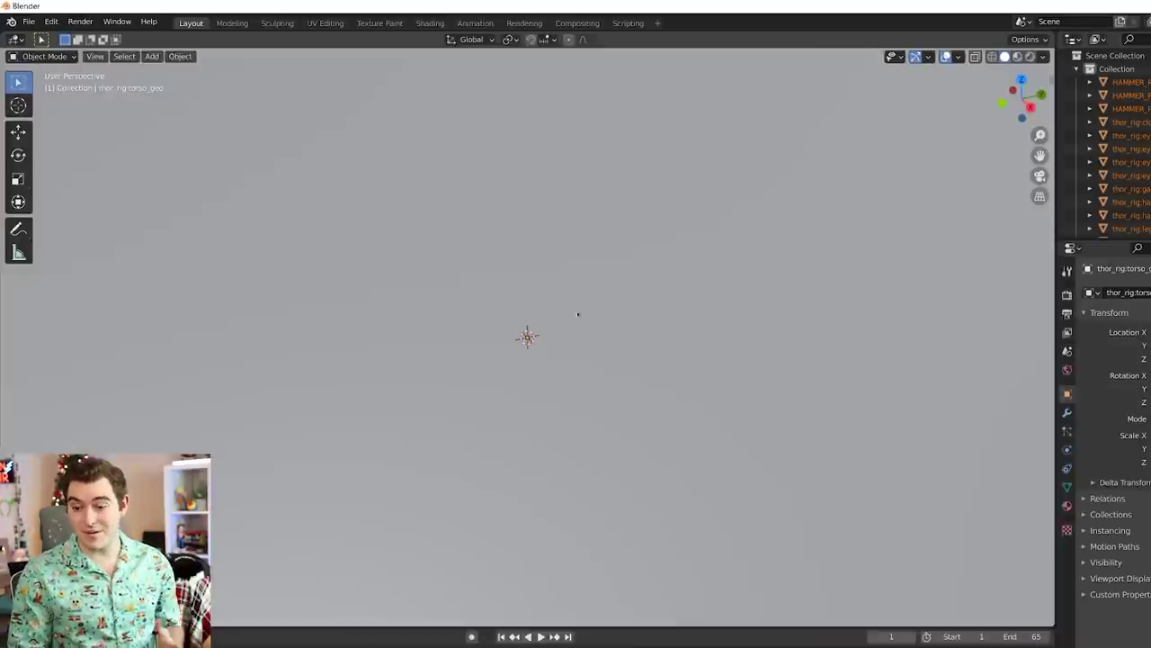
scroll(578, 314, down, 5)
Import thor-geo1-uv.abc as Alembic with the scale set to 0.1
click(29, 22)
mouse_move(72, 201)
click(184, 215)
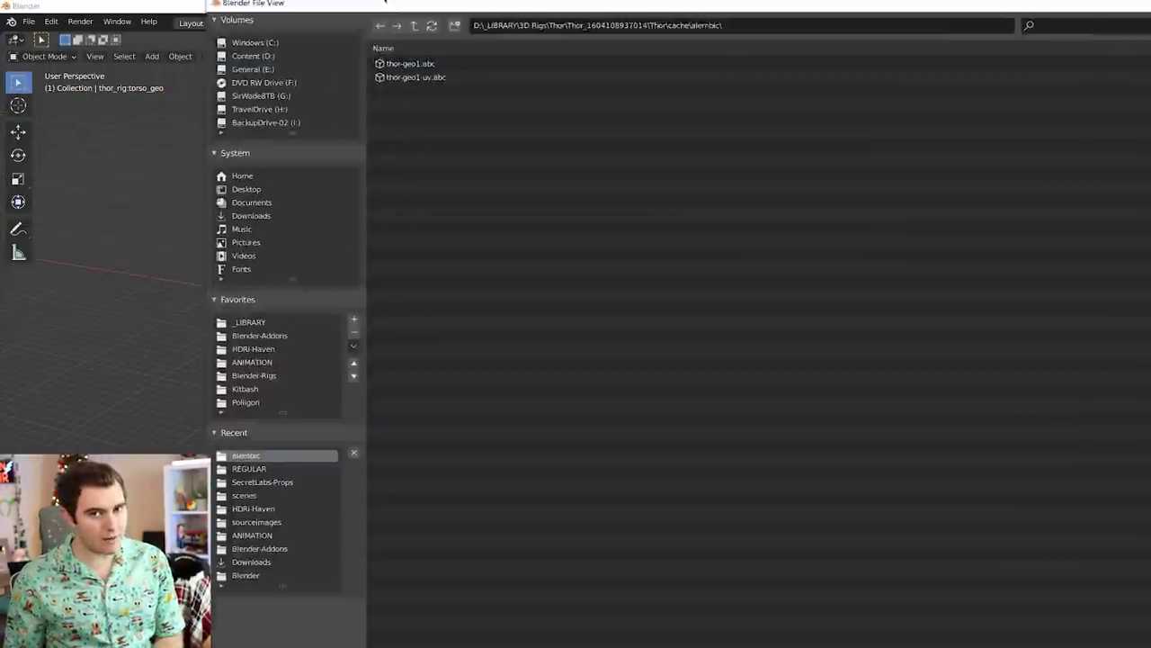
text(.1)
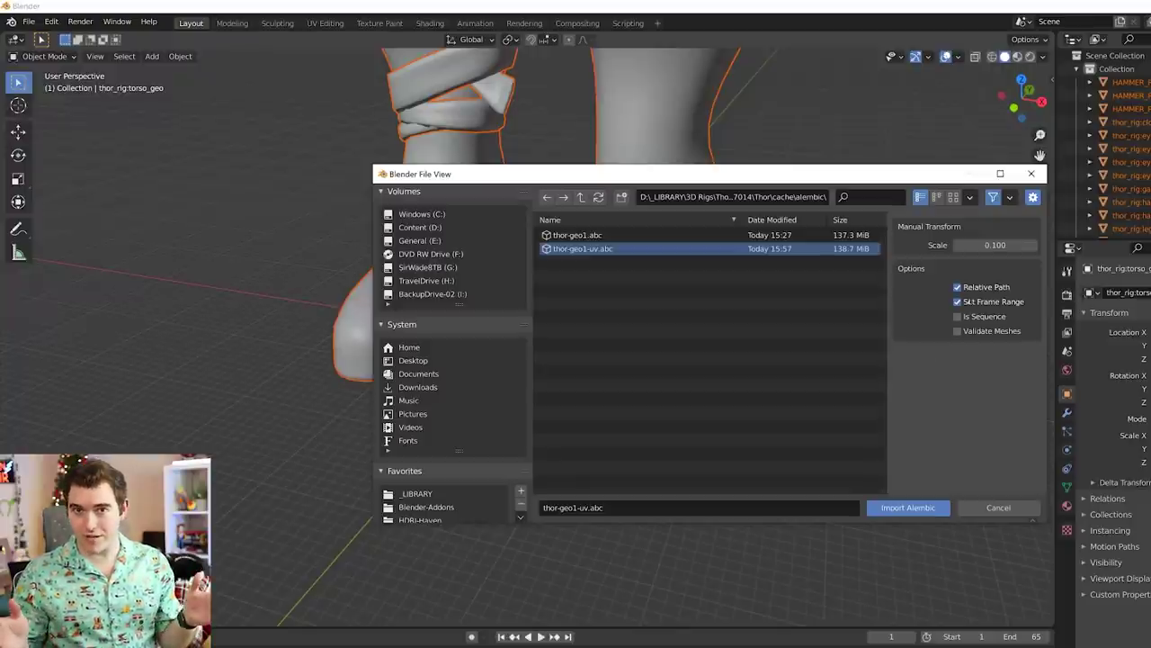
click(932, 509)
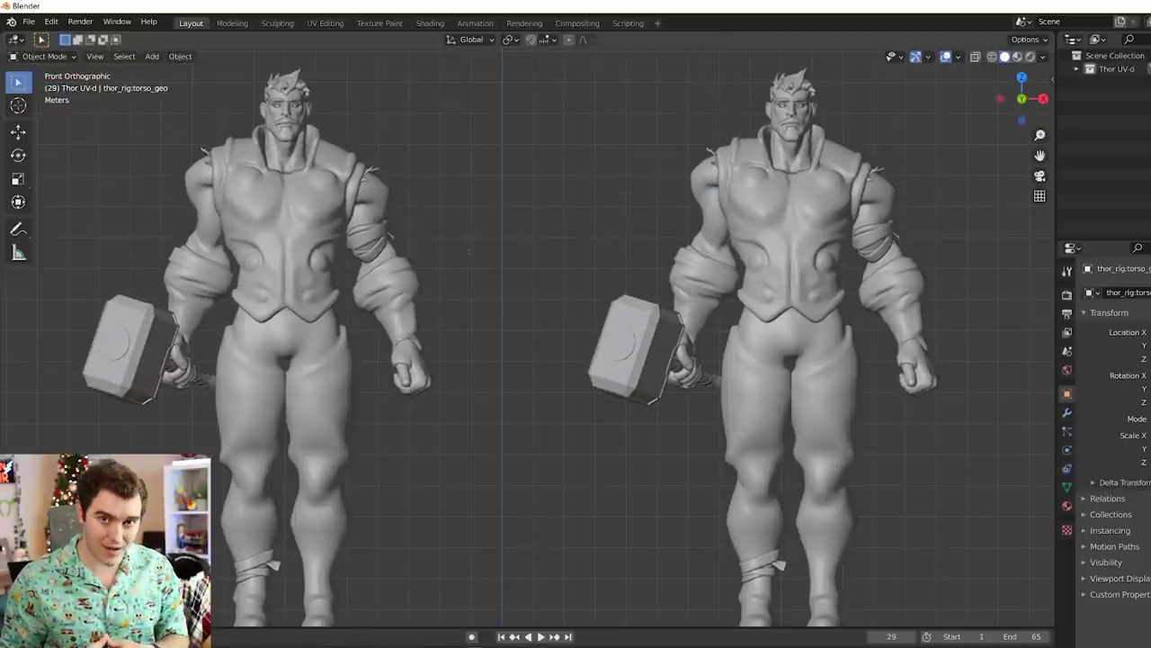
Switch to the Shading workspace and create a new material on the thor_rig:torso_geo.001 mesh
key(z)
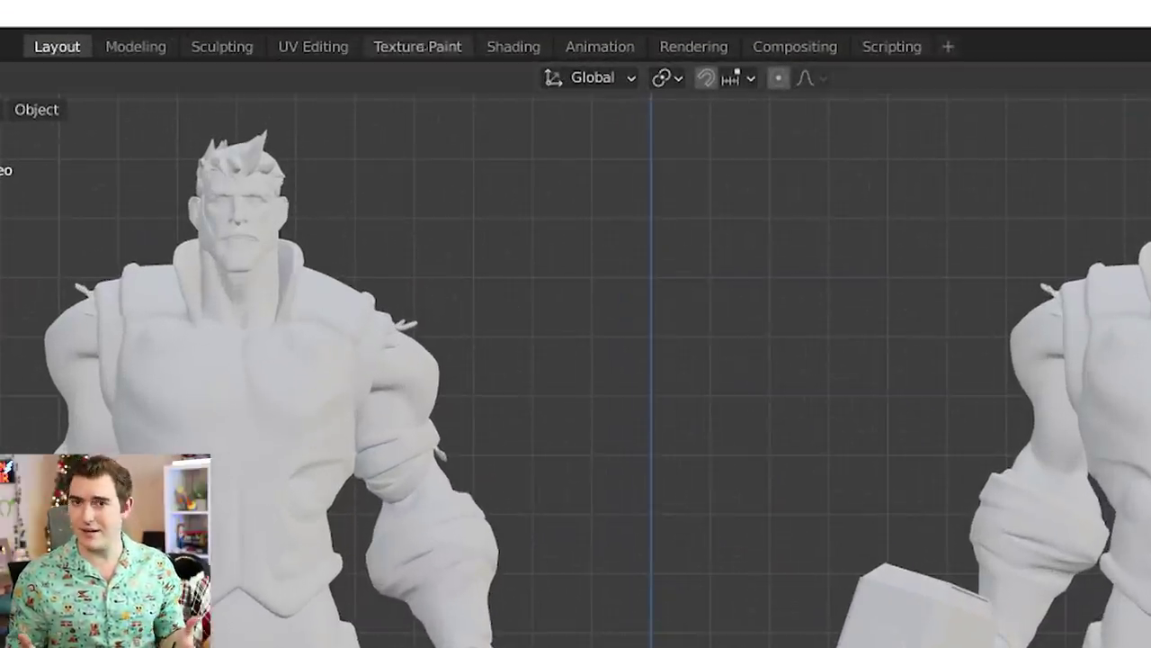
click(513, 48)
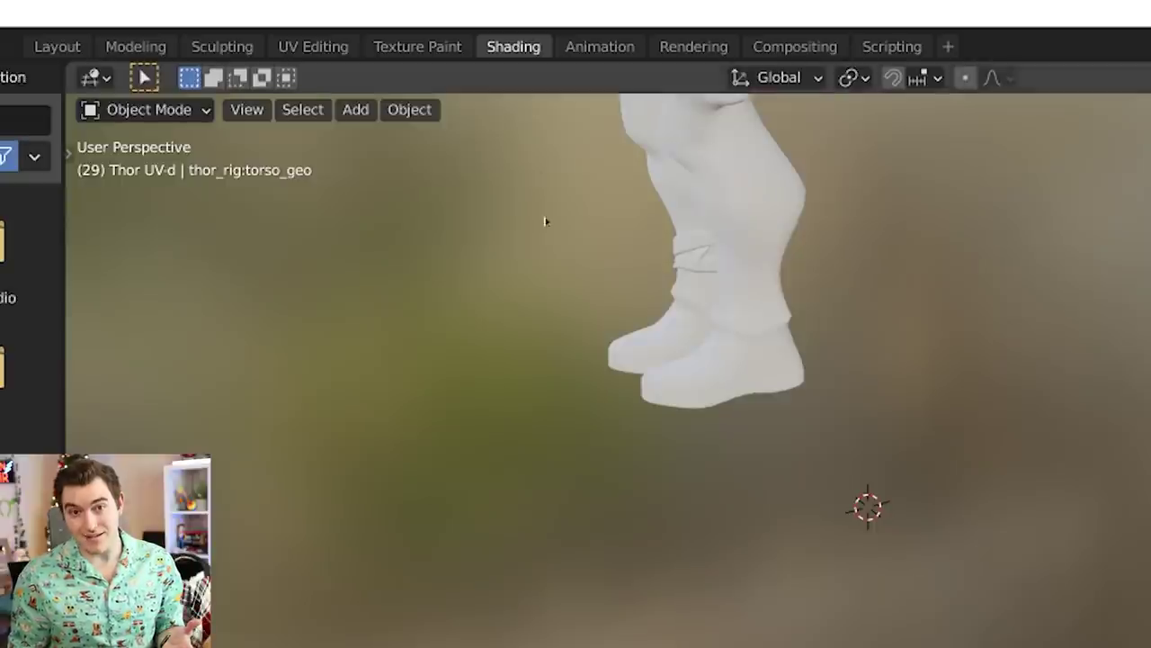
scroll(811, 385, down, 5)
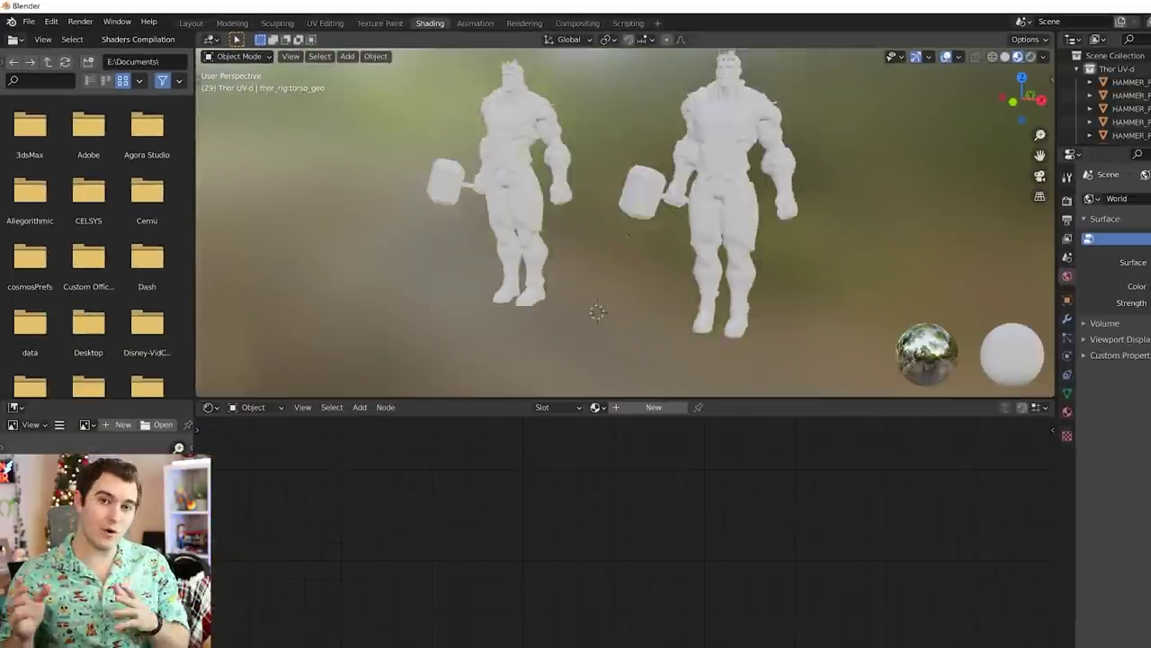
middle_drag(580, 258, 618, 239)
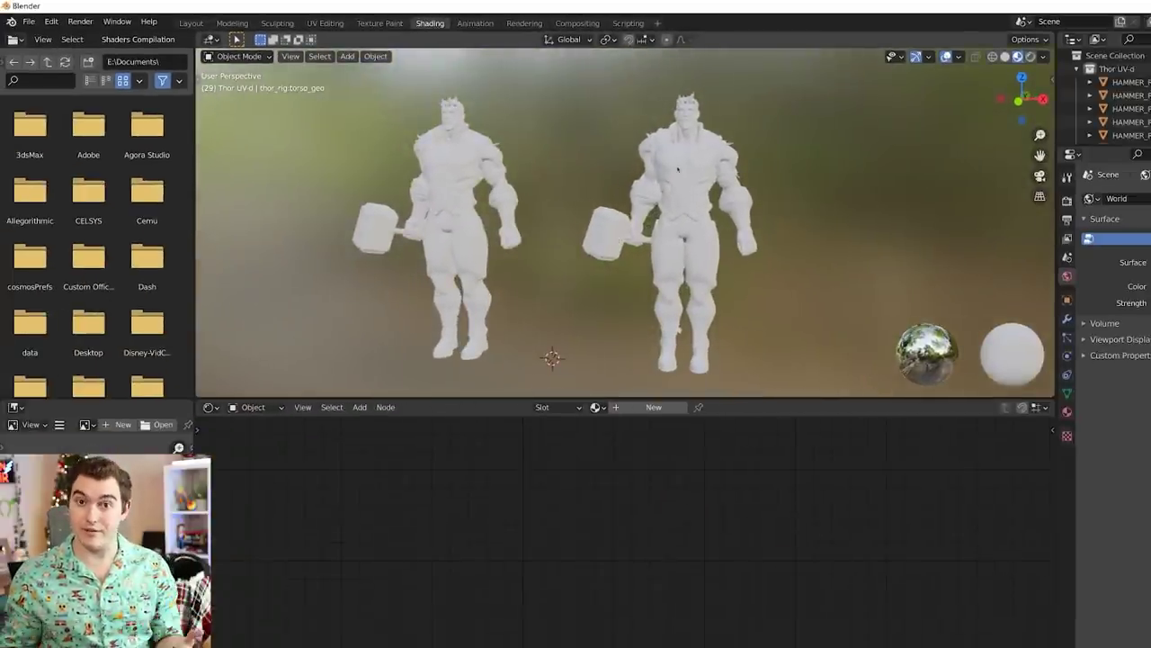
click(654, 407)
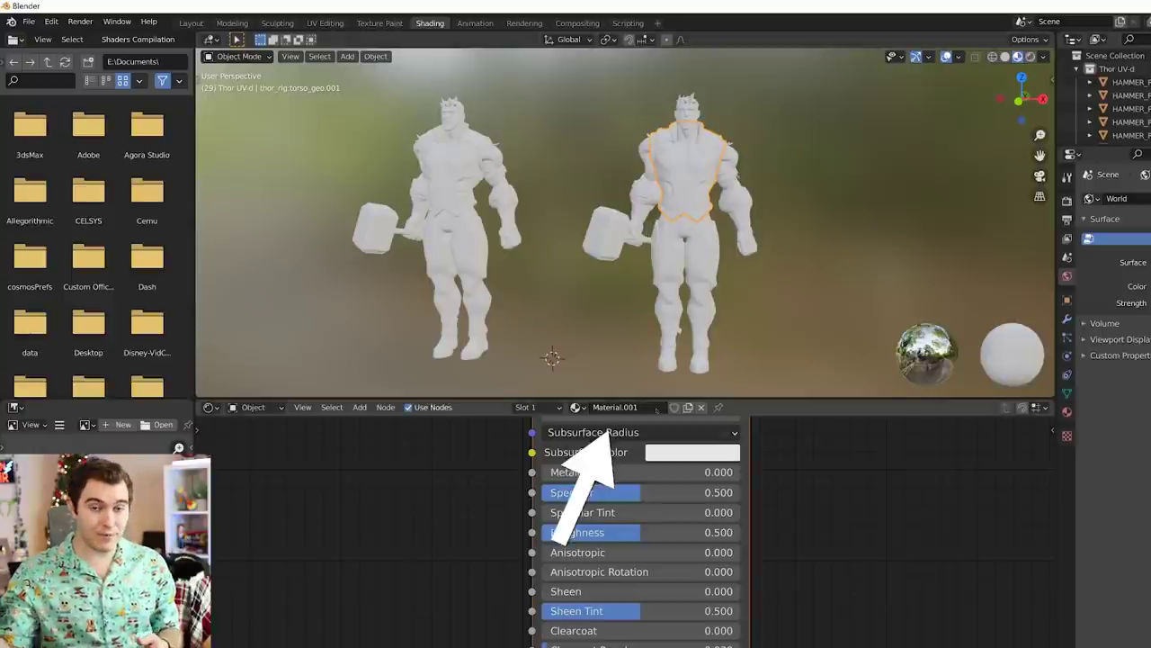
scroll(393, 483, down, 6)
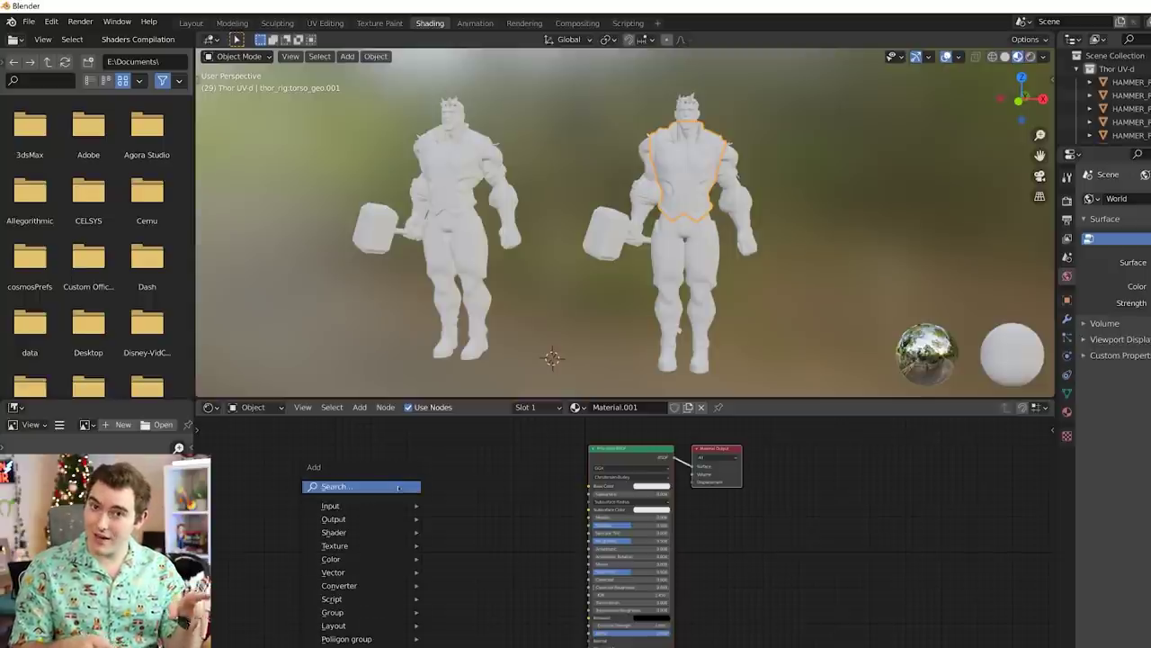
Add an Image Texture node to the torso material's node tree
click(398, 487)
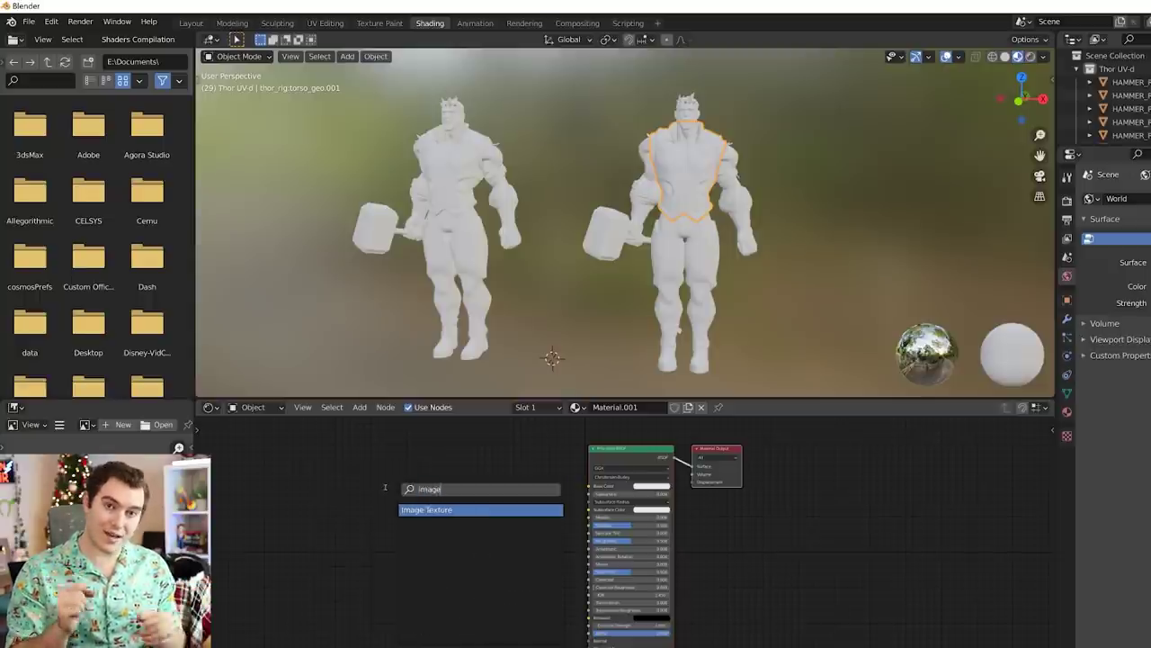
text(image)
key(Return)
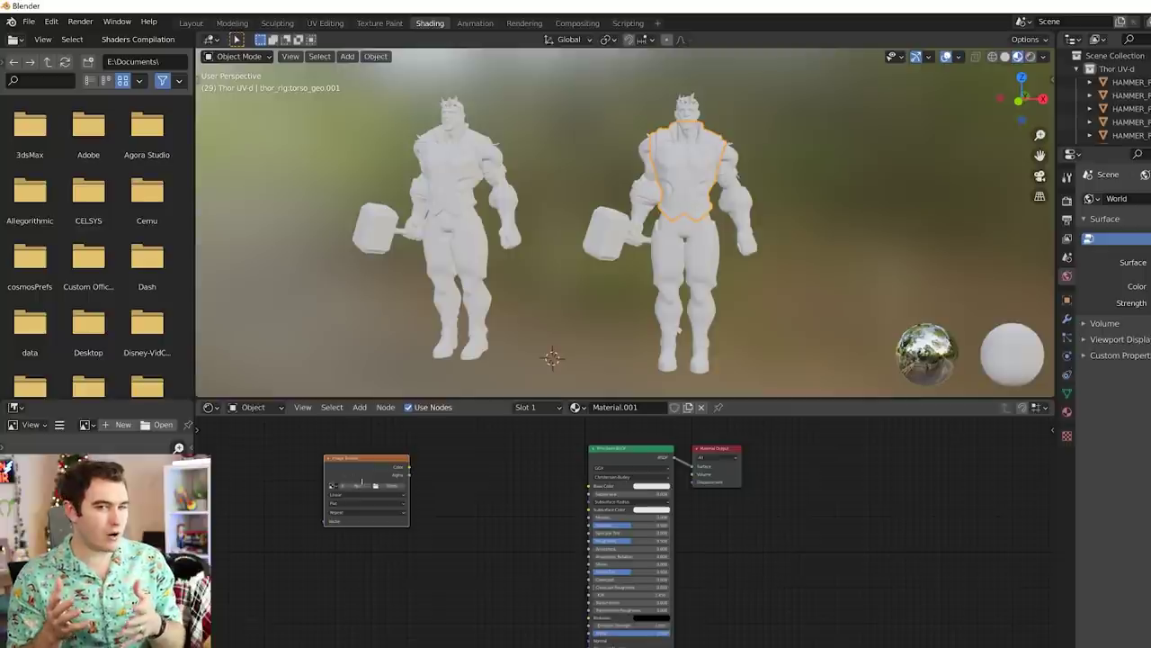
Browse for an image for the Image Texture node and look through the textures in the sourceimages folder
click(392, 485)
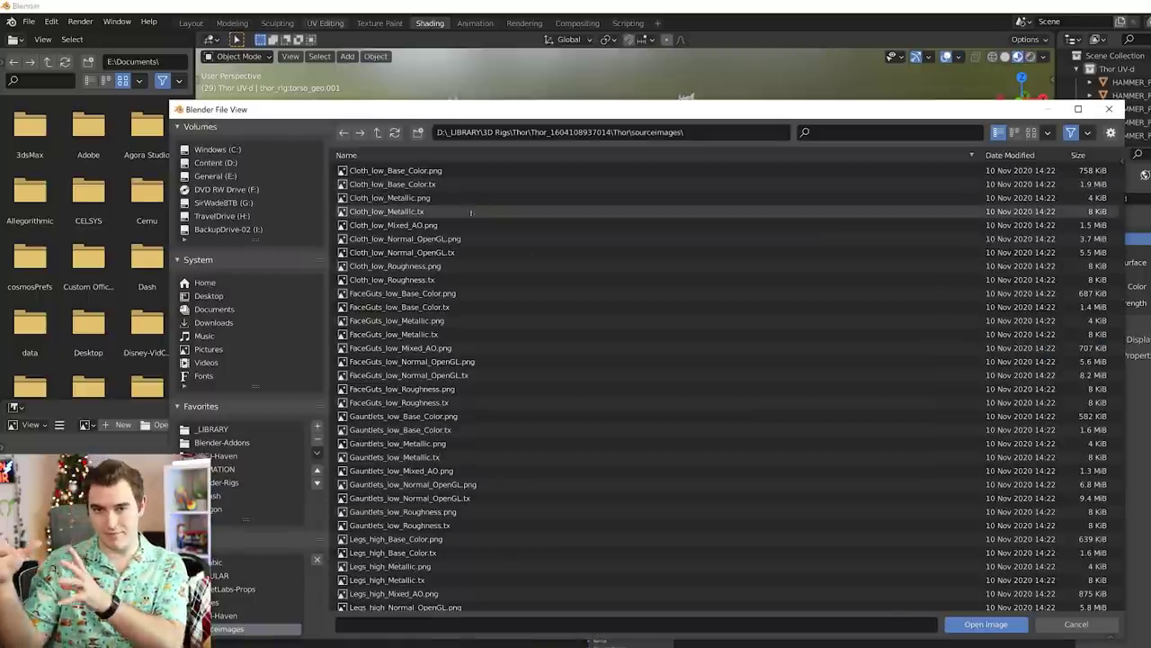
scroll(421, 473, down, 4)
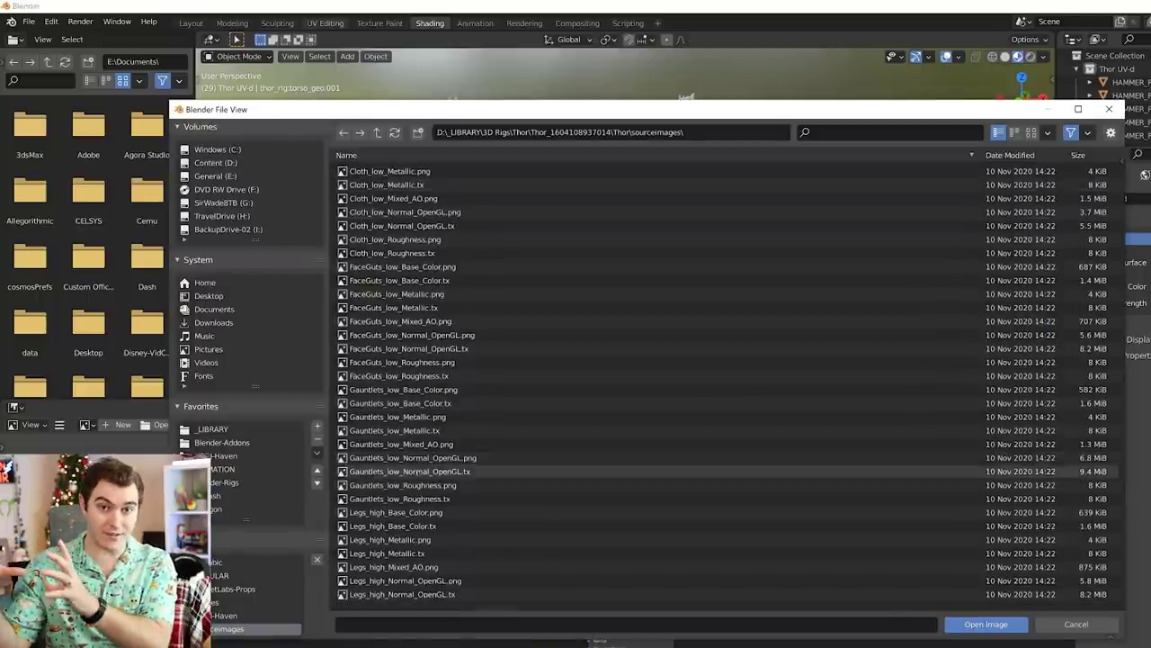
scroll(480, 415, down, 8)
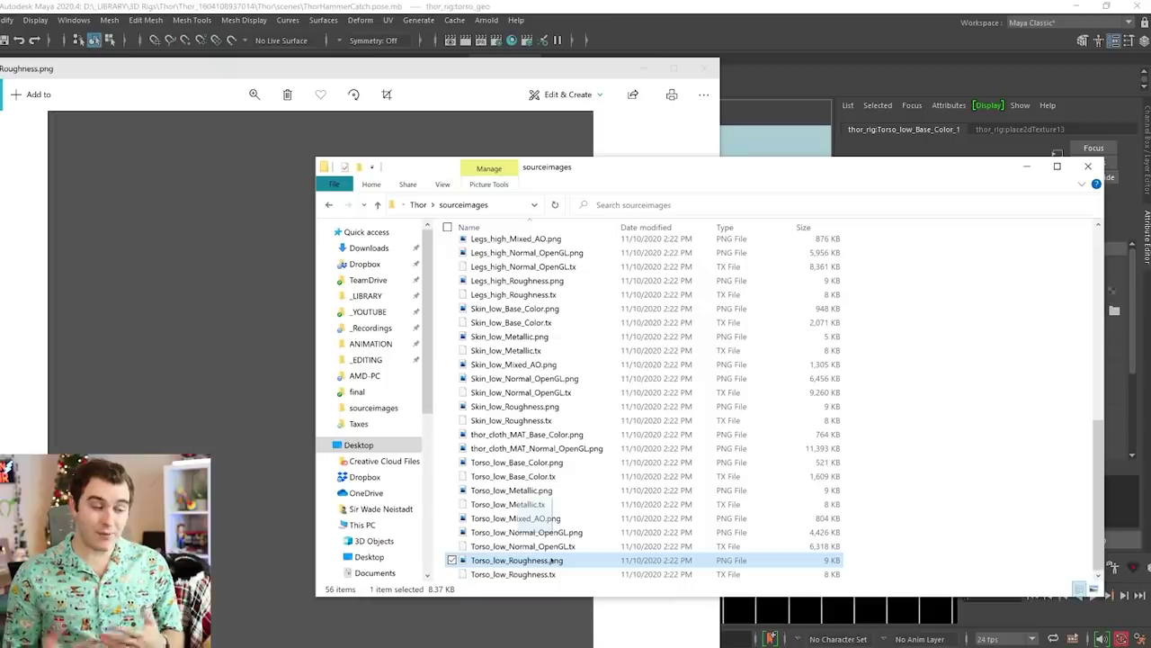
Display the sourceimages folder as large icons and look through the torso texture maps
click(442, 184)
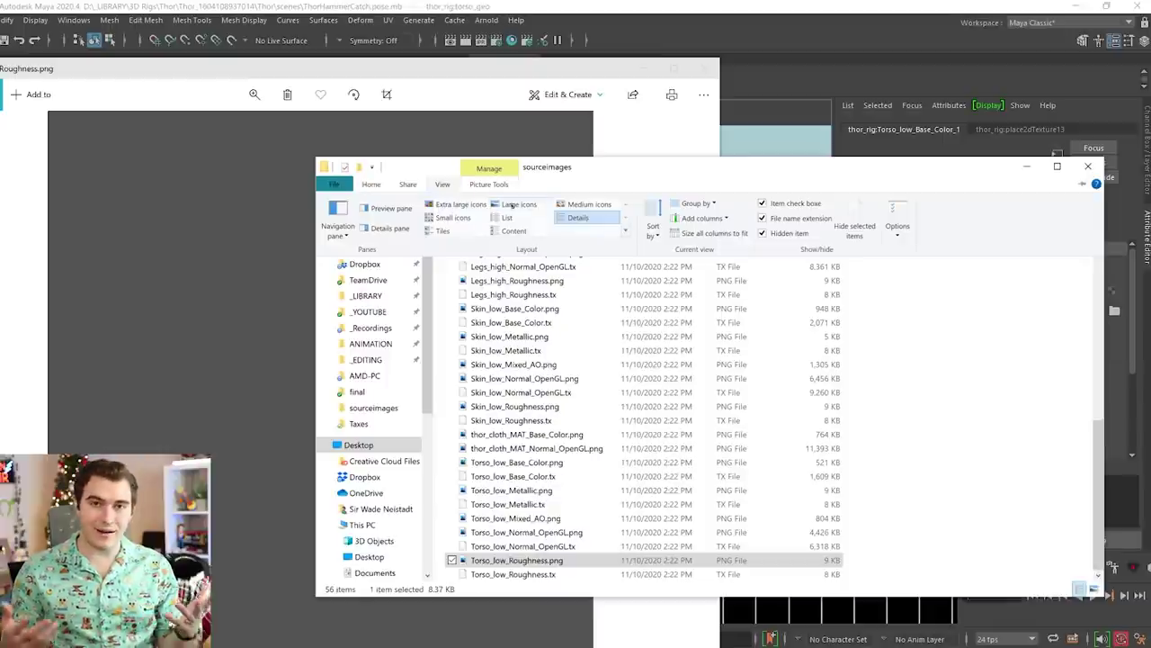
click(513, 204)
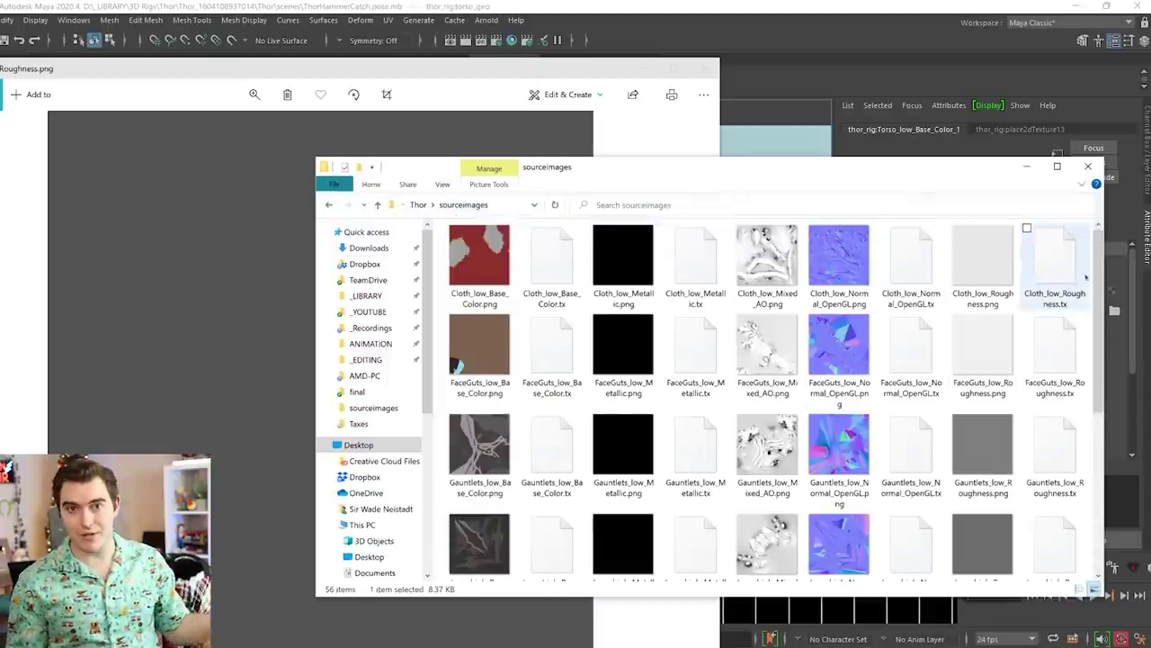
scroll(1086, 277, down, 5)
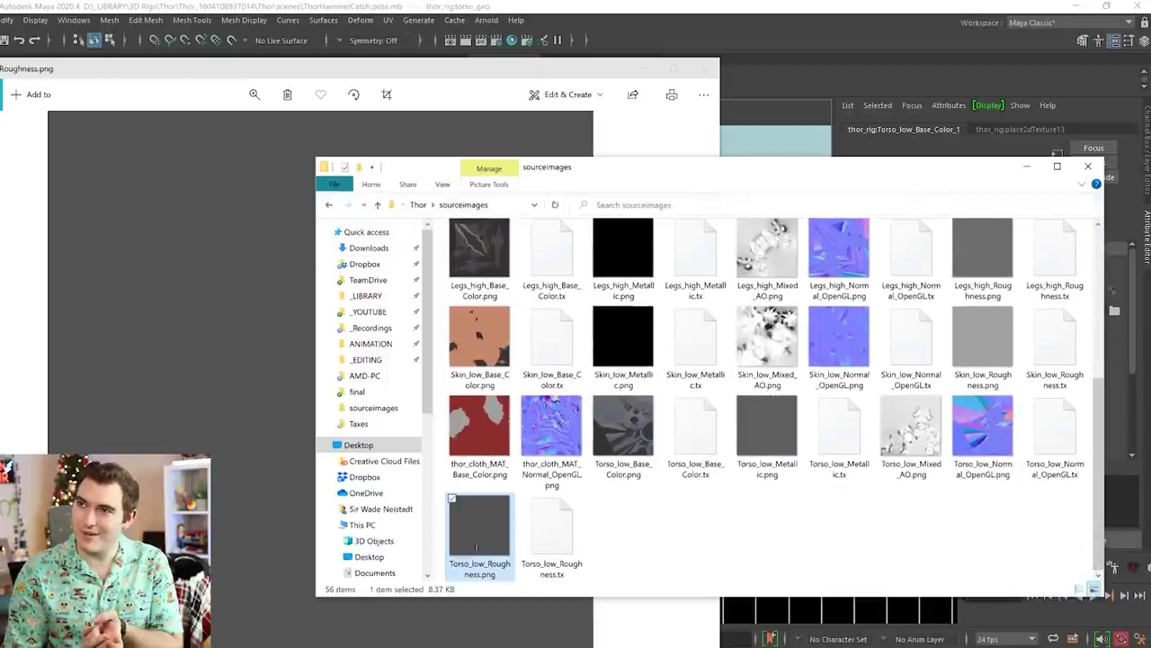
click(703, 71)
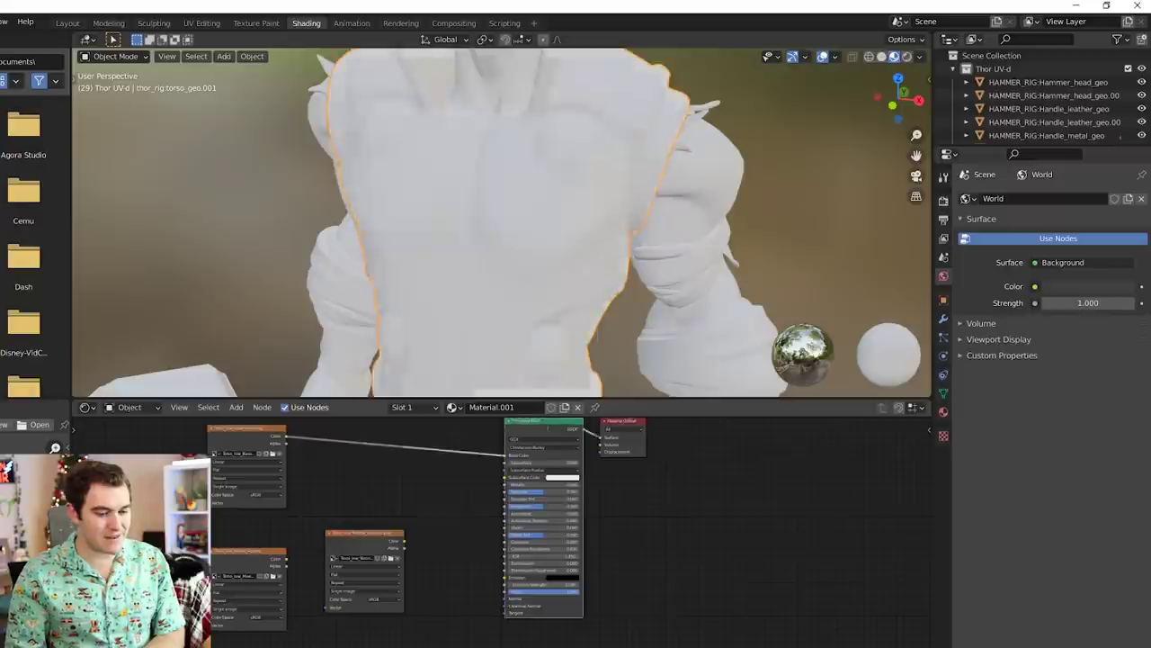
Move the torso's normal image texture node closer and connect its Color output to the Principled BSDF's Normal input
middle_drag(380, 532, 385, 515)
drag(360, 552, 334, 497)
drag(378, 505, 503, 618)
middle_drag(504, 270, 535, 270)
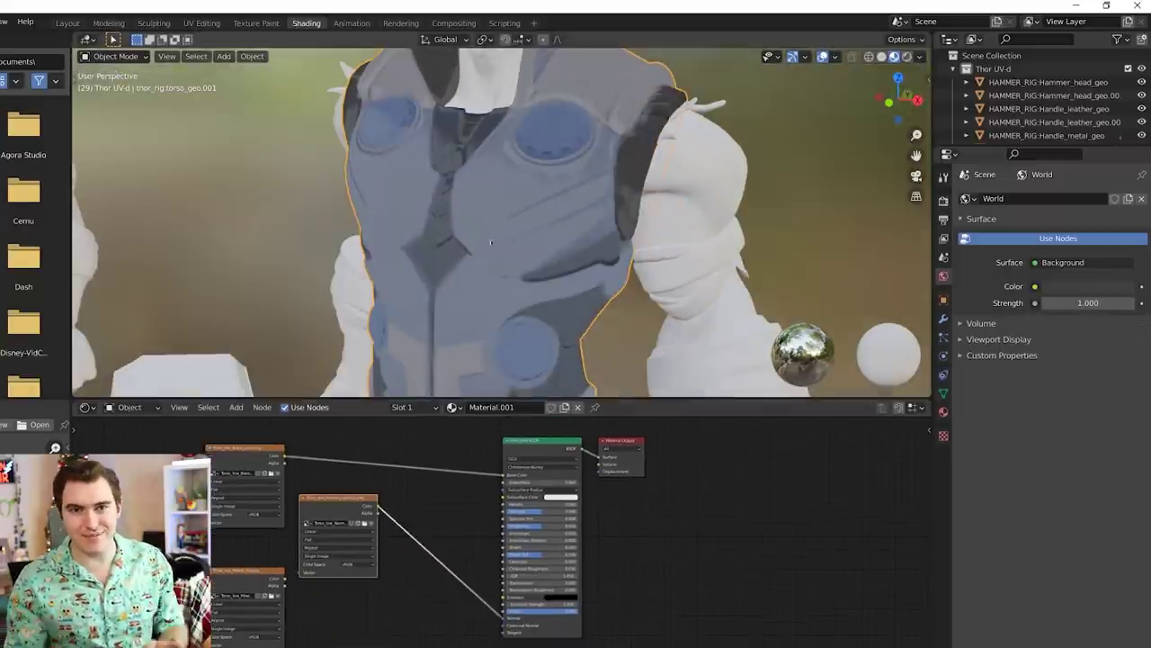
key(shift+a)
click(414, 524)
text(normal)
key(Return)
key(Escape)
Add a Normal Map node between the torso's normal image texture and the Principled BSDF's Normal input
key(shift+a)
click(411, 516)
text(normal map)
key(Return)
click(412, 515)
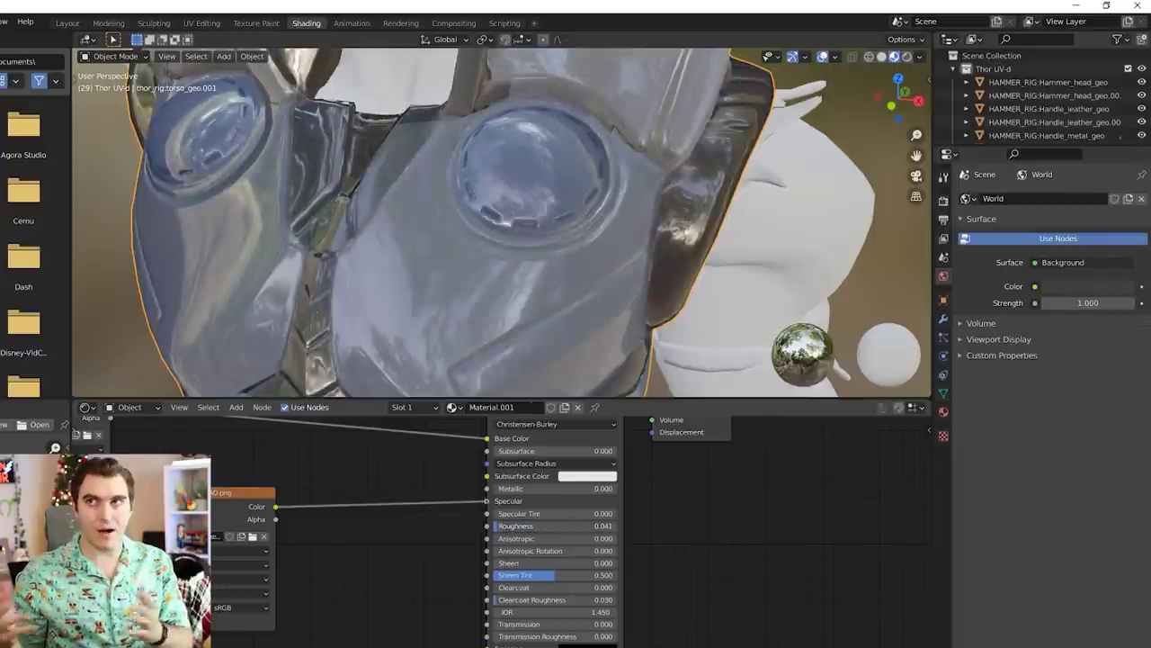
Insert an Invert node between the mixed AO texture and Specular, and raise the Principled BSDF's Roughness to 0.525
key(shift+a)
click(358, 641)
click(349, 496)
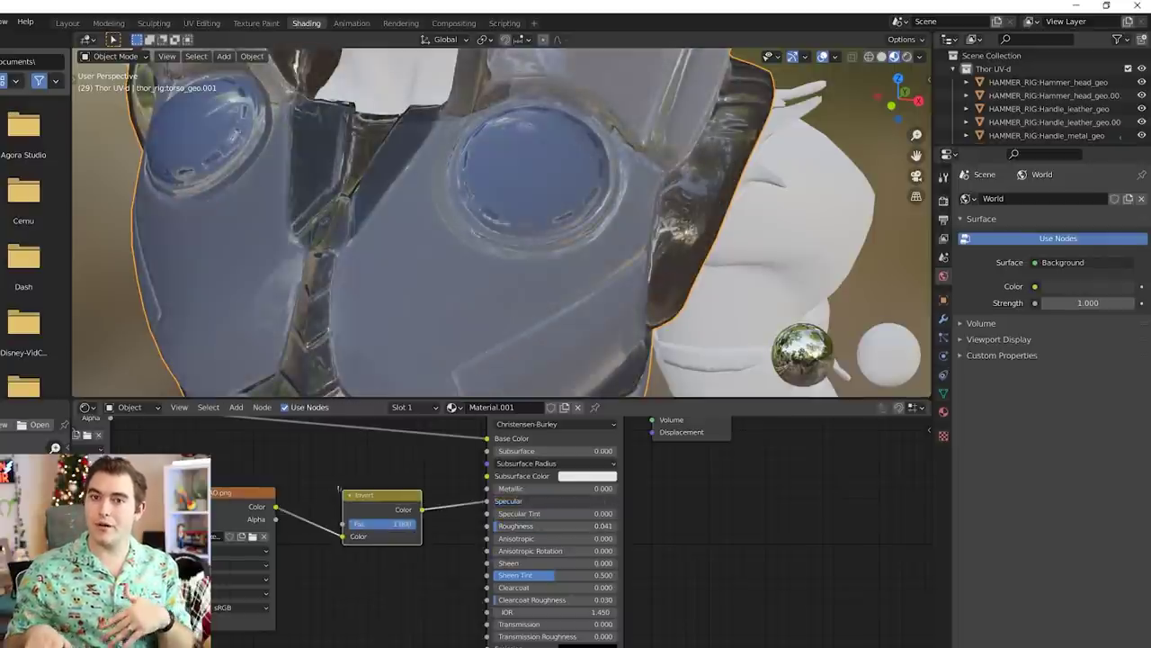
mouse_move(529, 526)
mouse_down()
mouse_move(589, 526)
mouse_move(534, 527)
mouse_up()
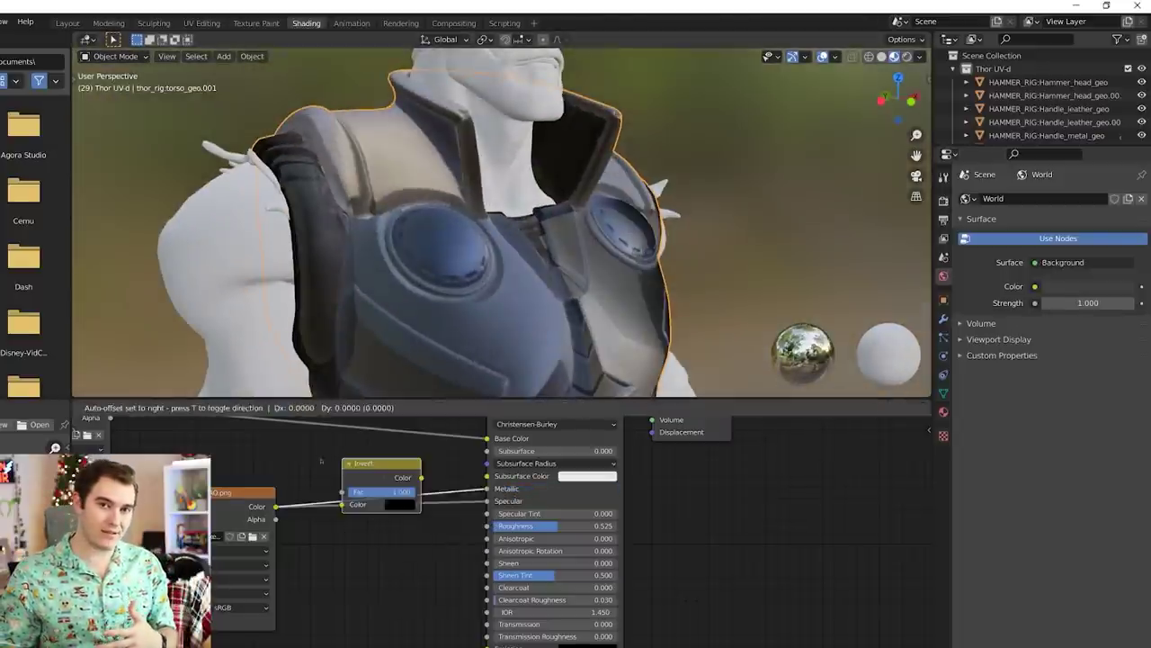
Try feeding the mixed AO texture into Metallic through an Invert node, and delete that node
click(374, 562)
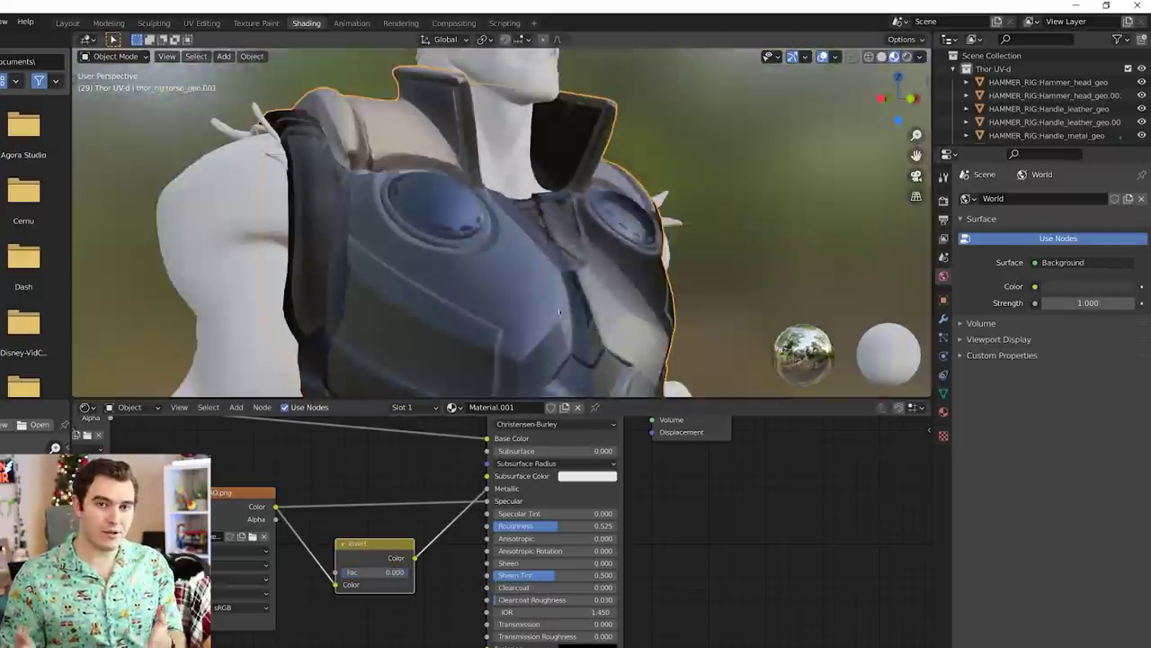
drag(371, 555, 365, 458)
key(x)
Connect the mixed AO texture's Color to Metallic and insert a ColorRamp node on that link
drag(276, 506, 486, 488)
mouse_move(540, 234)
middle_down()
mouse_move(449, 234)
mouse_move(540, 234)
middle_up()
key(shift+a)
text(sramp)
key(Return)
click(407, 513)
drag(407, 514, 394, 583)
middle_drag(540, 234, 342, 236)
Step back and forth through the recent ColorRamp changes, and delete the ColorRamp node
key(ctrl+z)
key(ctrl+z)
key(ctrl+shift+z)
key(ctrl+shift+z)
key(ctrl+z)
key(ctrl+z)
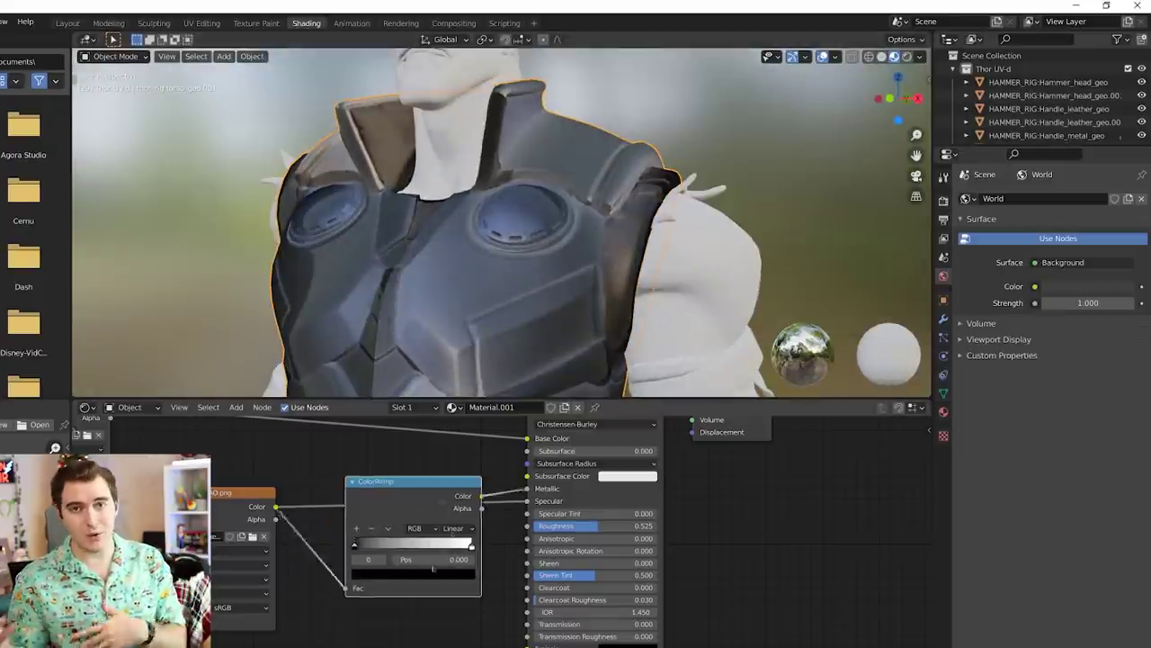
key(ctrl+shift+z)
key(ctrl+z)
key(ctrl+z)
key(ctrl+z)
key(ctrl+z)
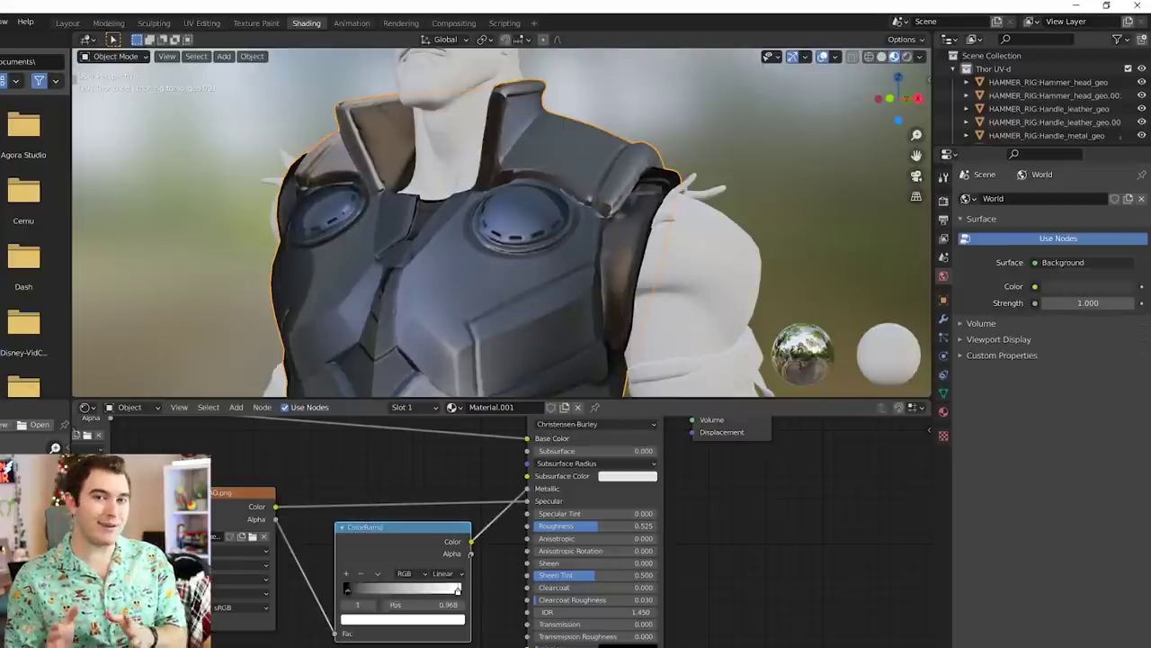
key(x)
Set the torso material's Metallic to 0 and its Roughness to about 0.582
scroll(487, 303, down, 4)
mouse_move(487, 302)
middle_down()
mouse_move(599, 295)
mouse_move(499, 300)
middle_up()
drag(585, 488, 468, 488)
mouse_move(529, 280)
middle_down()
mouse_move(446, 283)
mouse_move(523, 279)
middle_up()
drag(595, 527, 604, 526)
middle_drag(523, 279, 541, 281)
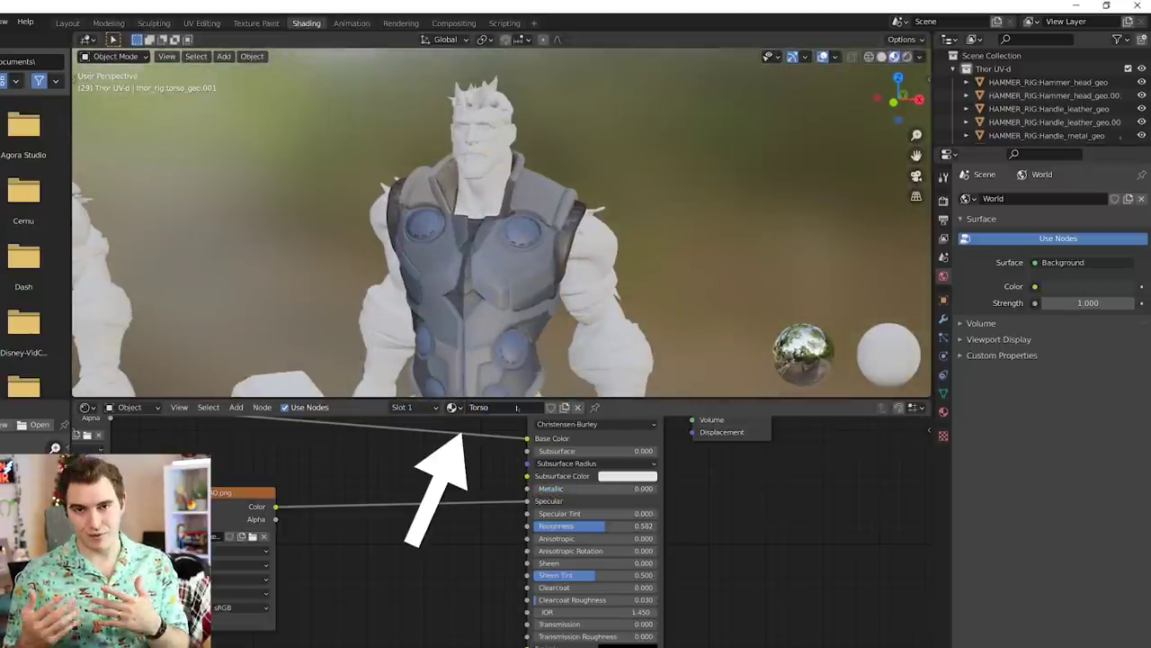
Assign the existing Torso material to the other figure's thor_rig:torso_geo mesh and compare both torsos from the front
scroll(513, 516, down, 5)
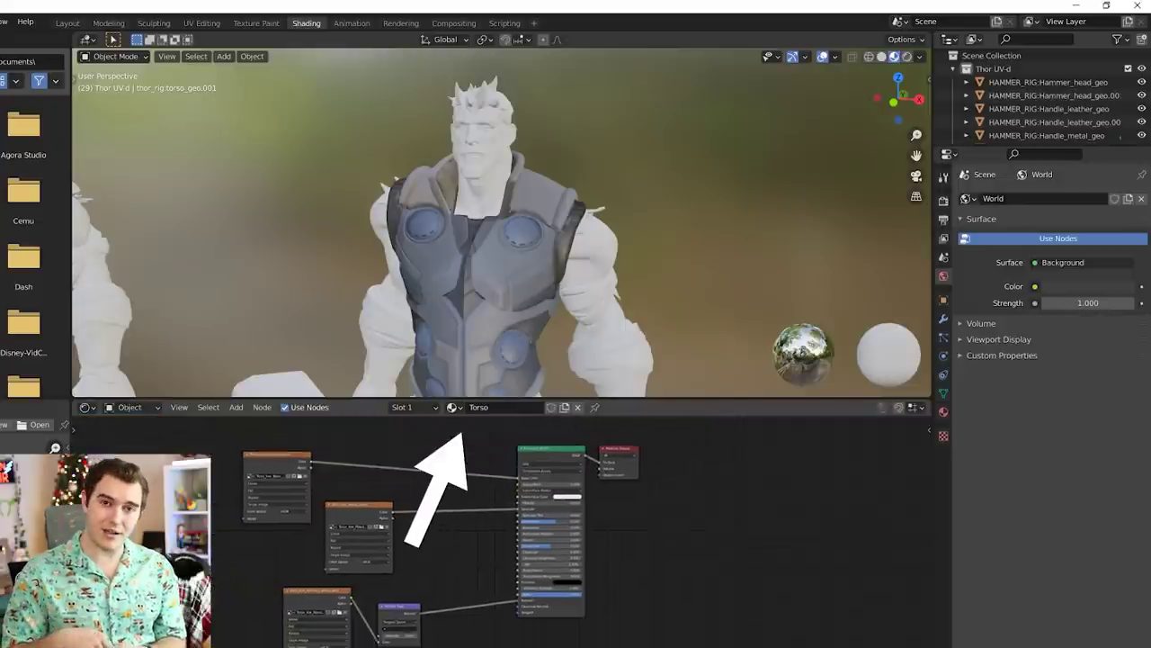
middle_drag(435, 487, 449, 487)
shift+middle_drag(326, 249, 546, 228)
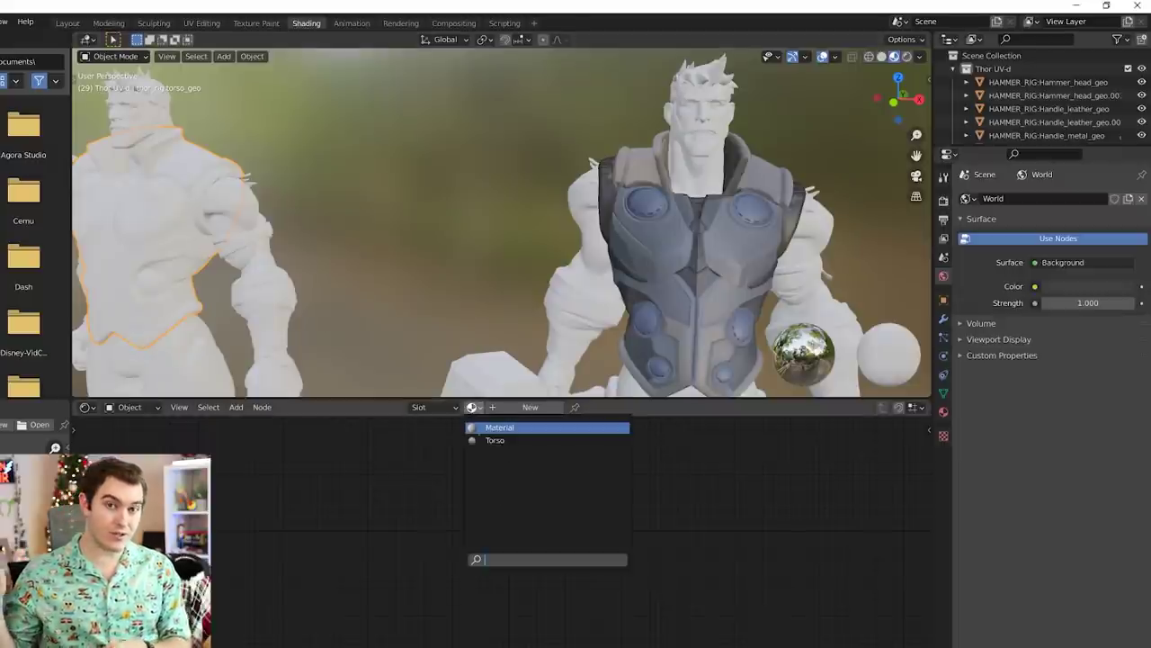
click(495, 440)
middle_drag(350, 241, 448, 218)
click(448, 219)
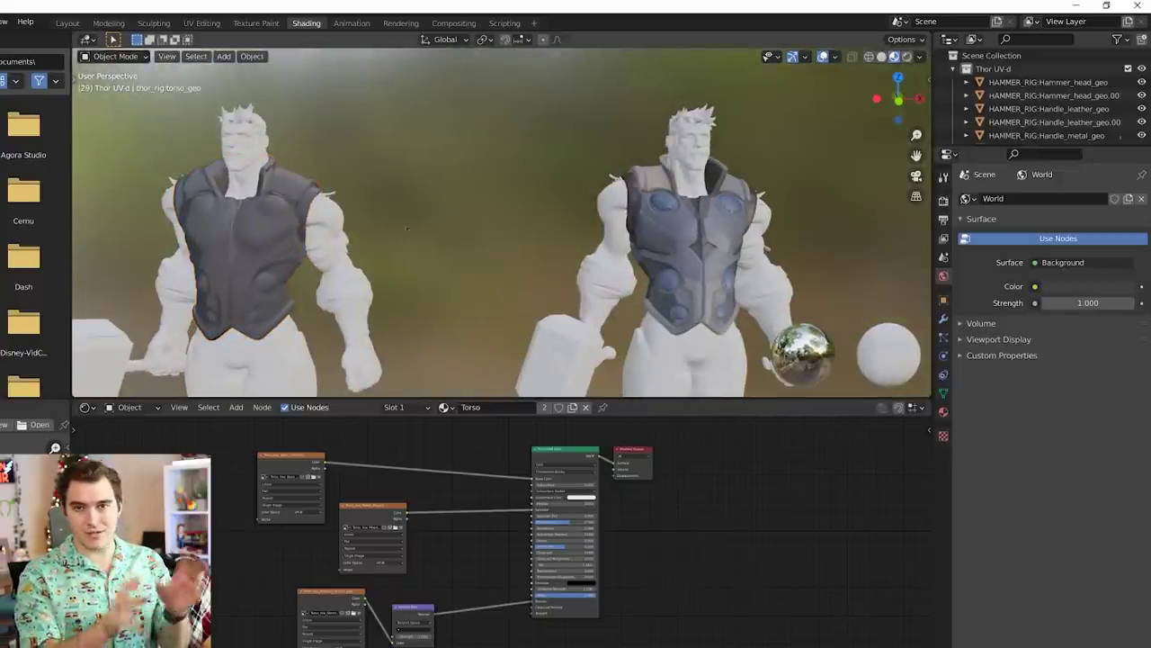
key(KP_3)
key(KP_1)
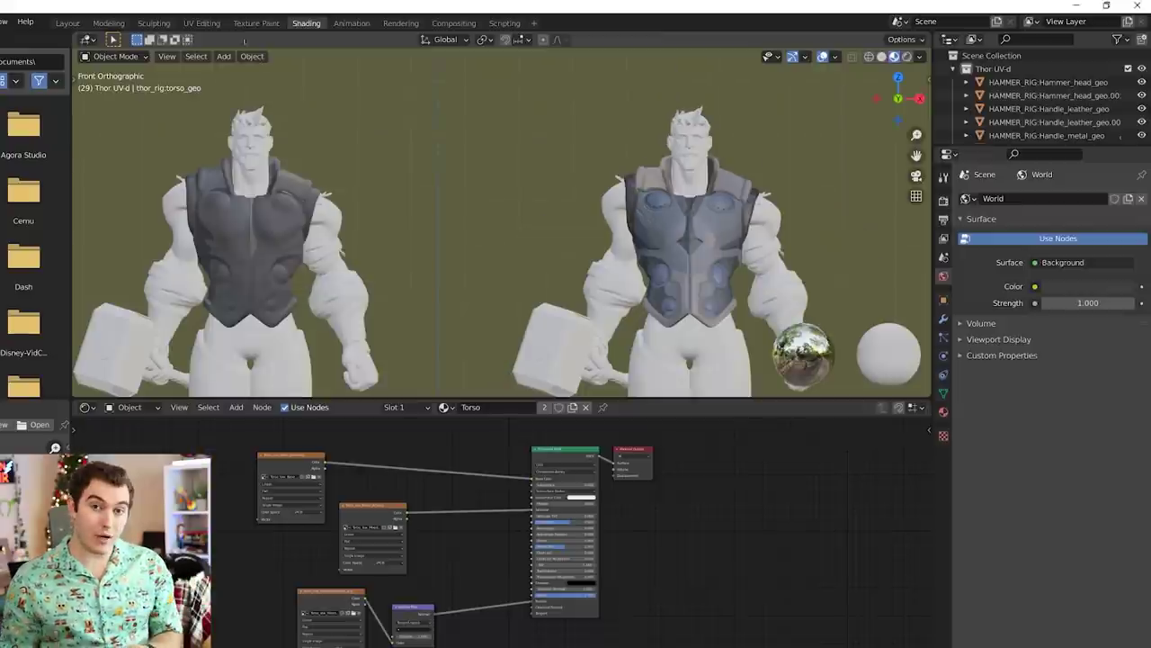
Examine the UV layout of the thor_rig:torso_geo.001 mesh over the Torso_low_Mixed_AO image in the UV Editing workspace
click(605, 292)
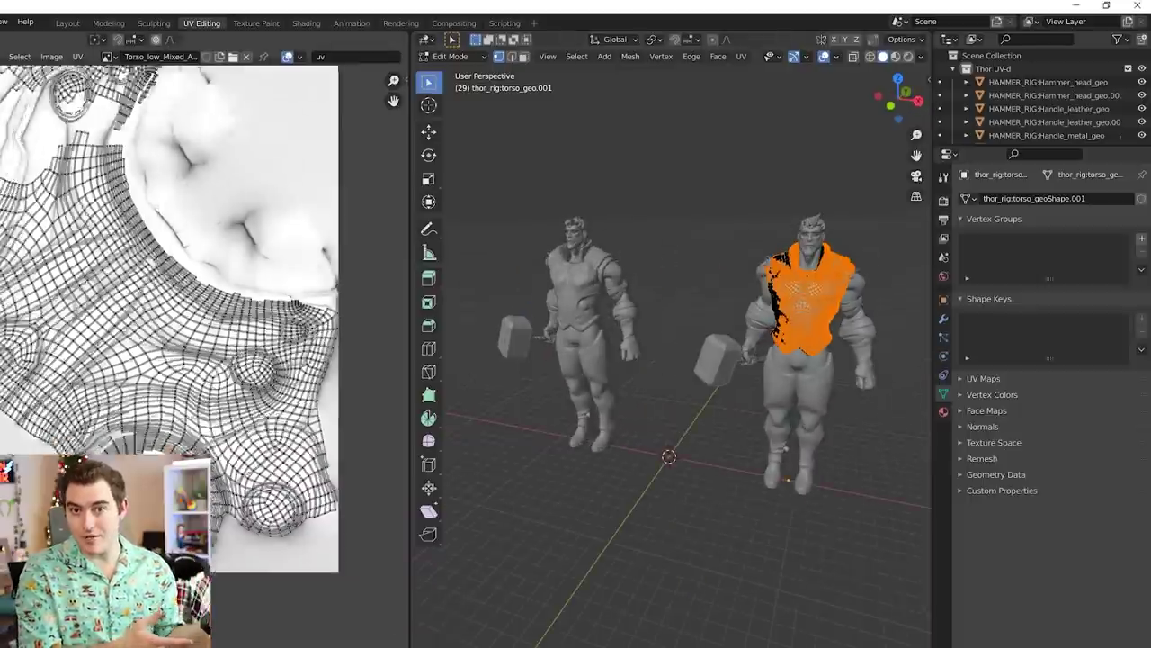
key(a)
key(alt+a)
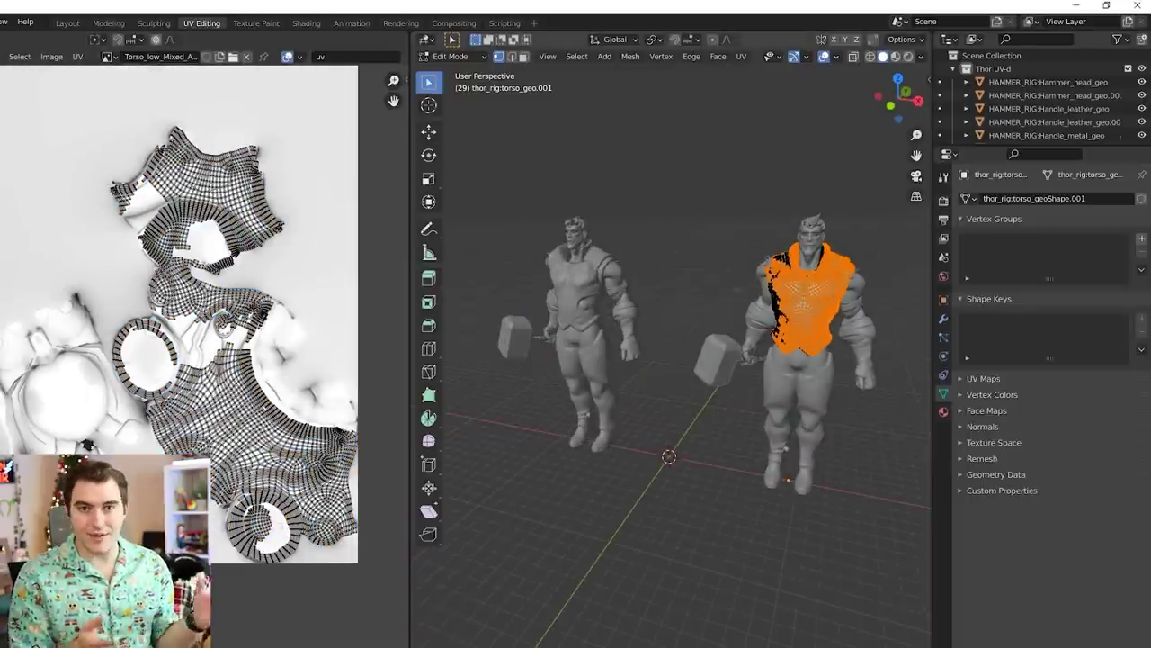
Select all of the thor_rig:torso_geo mesh in Edit Mode to check whether it has a UV layout
click(589, 263)
key(Tab)
click(589, 264)
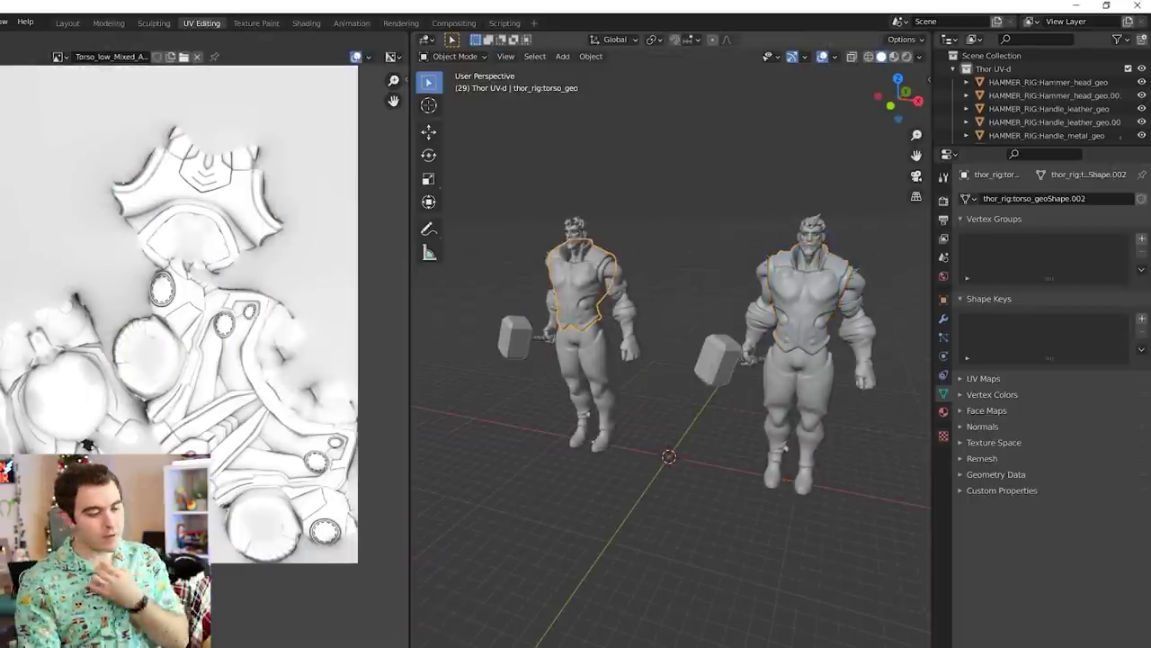
key(Tab)
drag(517, 197, 695, 394)
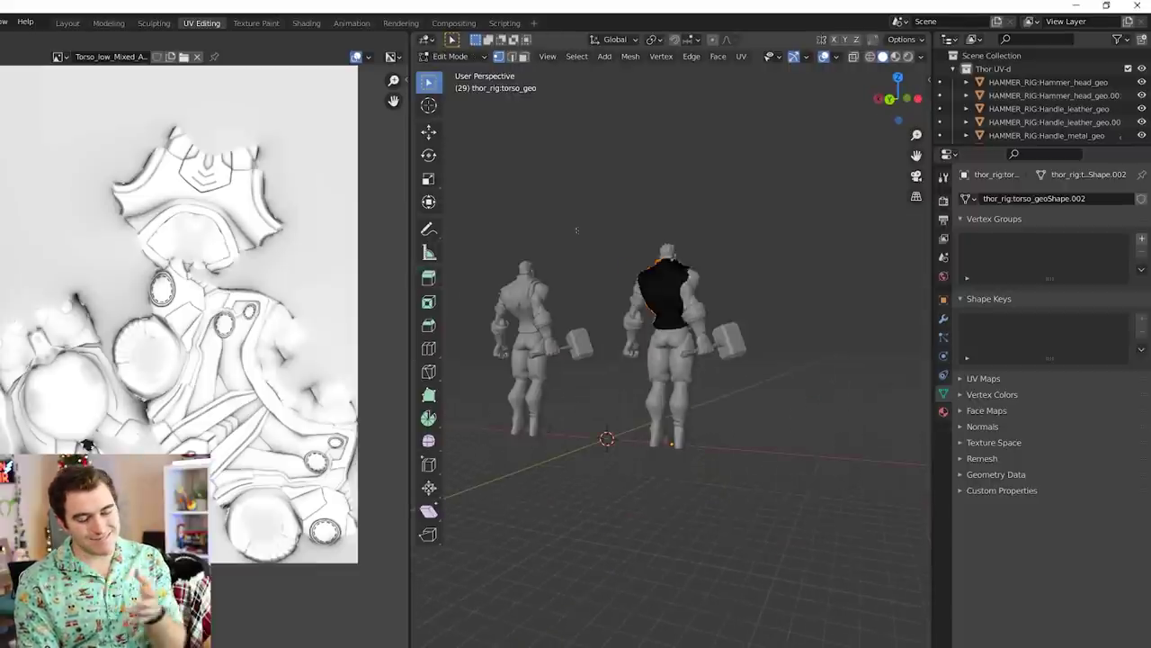
key(a)
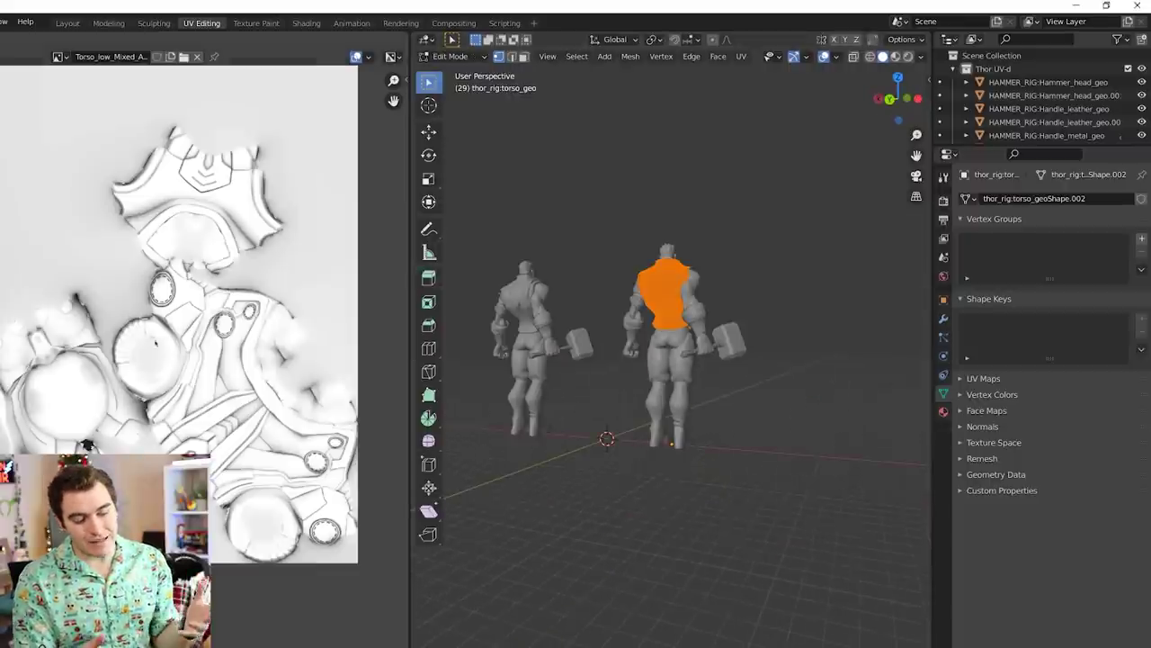
scroll(144, 378, down, 3)
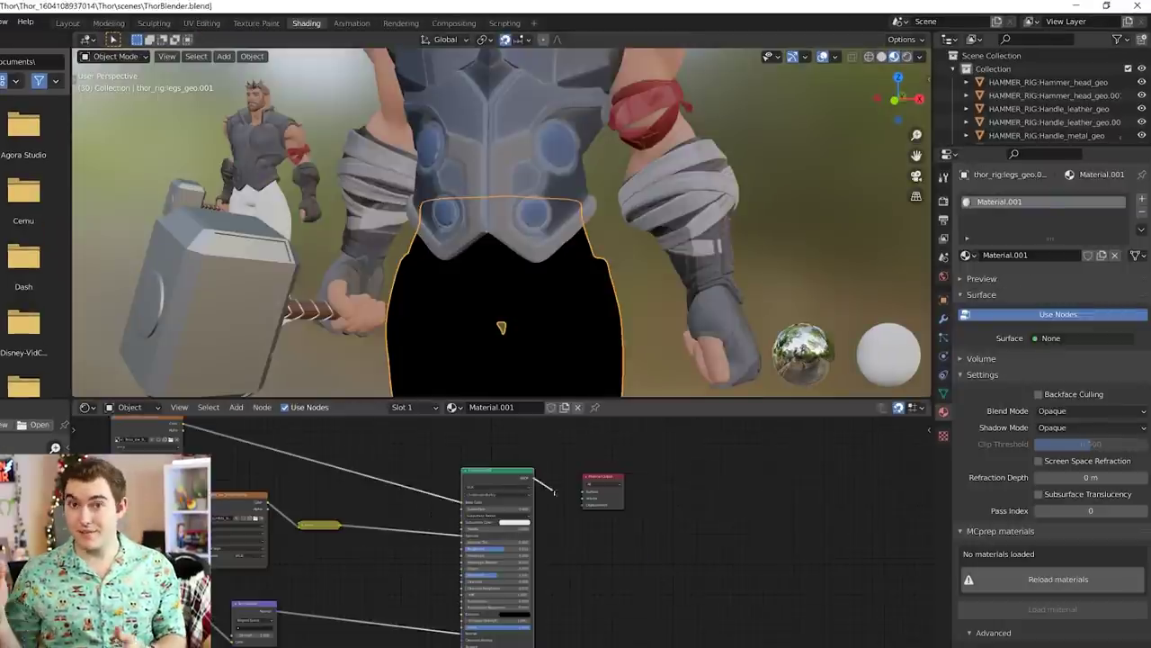
Connect the legs material's Principled BSDF output to the Surface input of the Material Output node
drag(579, 494, 583, 492)
scroll(558, 504, up, 5)
middle_drag(589, 478, 551, 523)
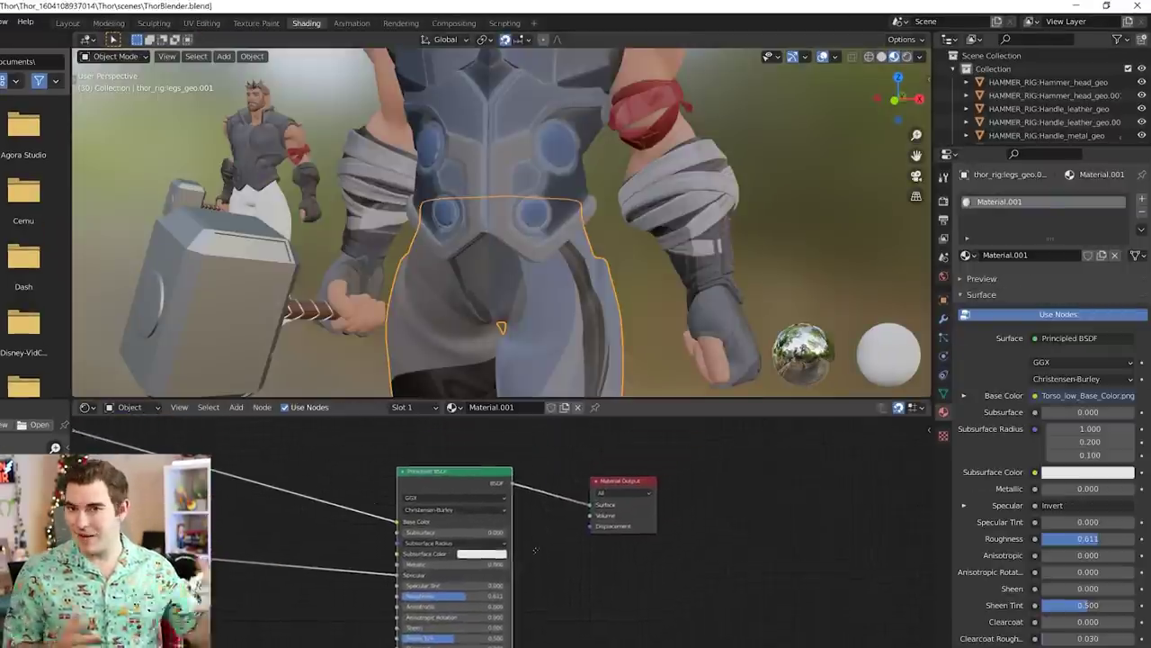
scroll(559, 496, down, 7)
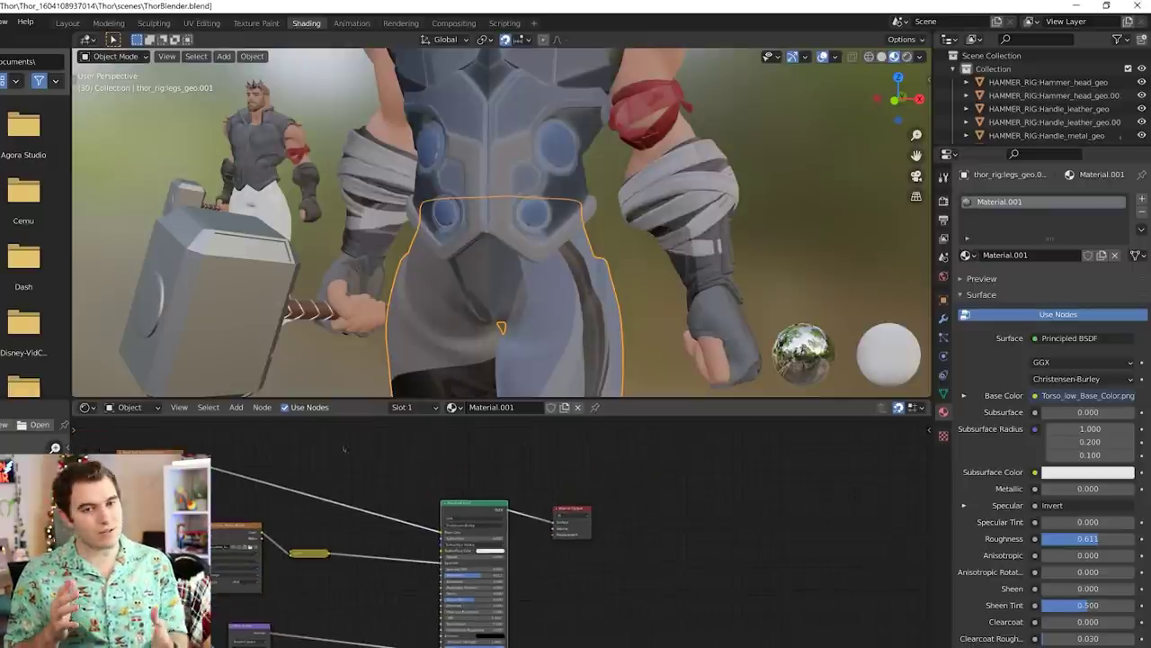
Examine the legs' node tree and the textured legs, face, hair and torso of the Thor figures
middle_drag(345, 447, 477, 442)
scroll(468, 444, up, 2)
scroll(468, 442, up, 1)
scroll(547, 273, down, 5)
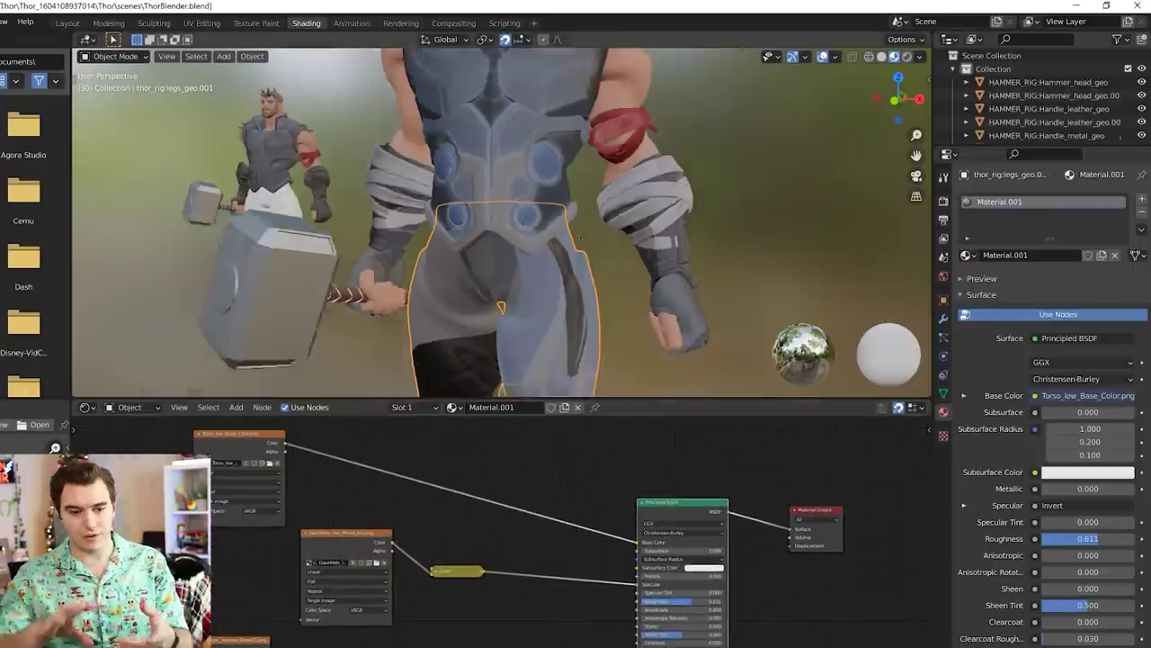
scroll(548, 272, up, 4)
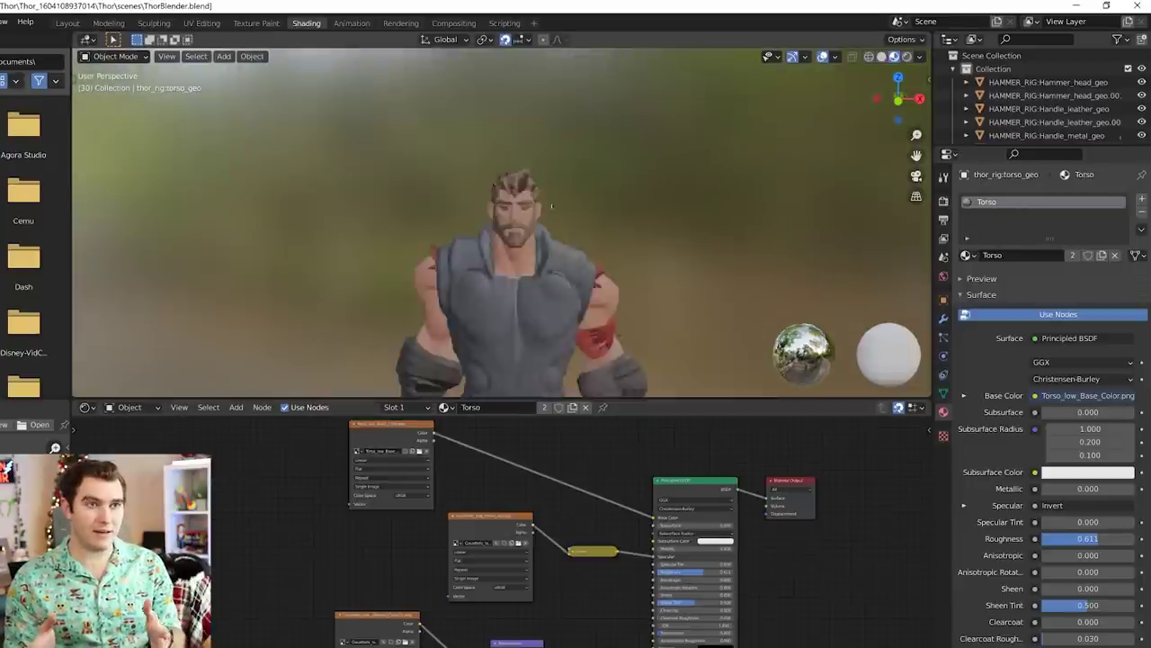
scroll(545, 234, up, 8)
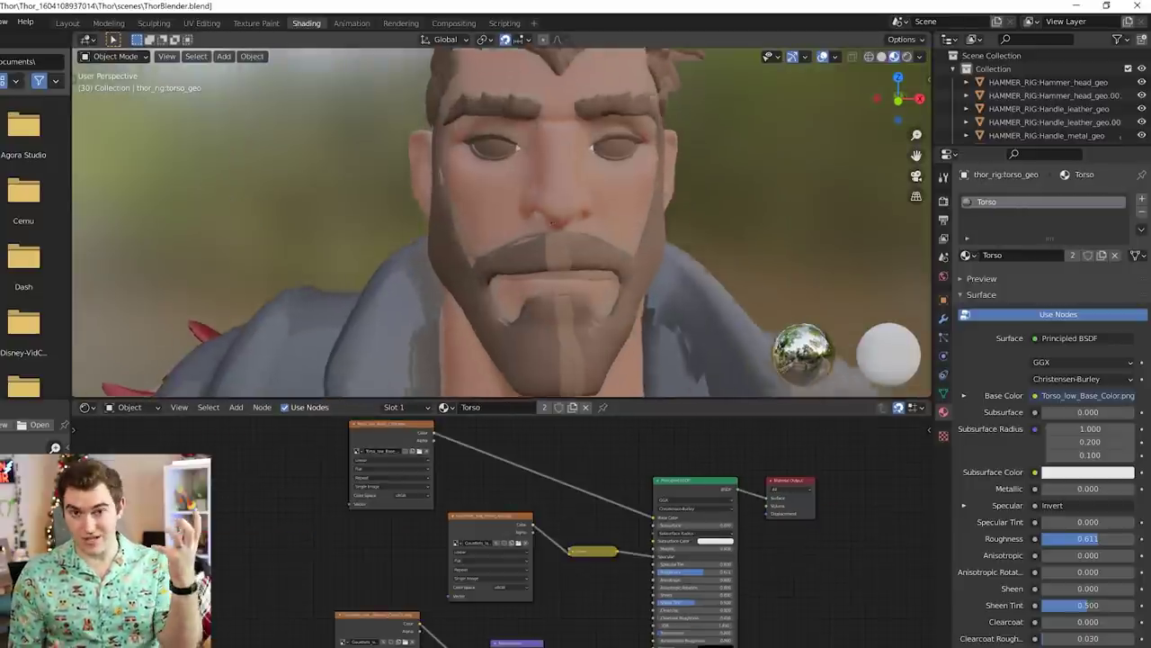
shift+middle_drag(545, 204, 515, 260)
scroll(515, 260, up, 7)
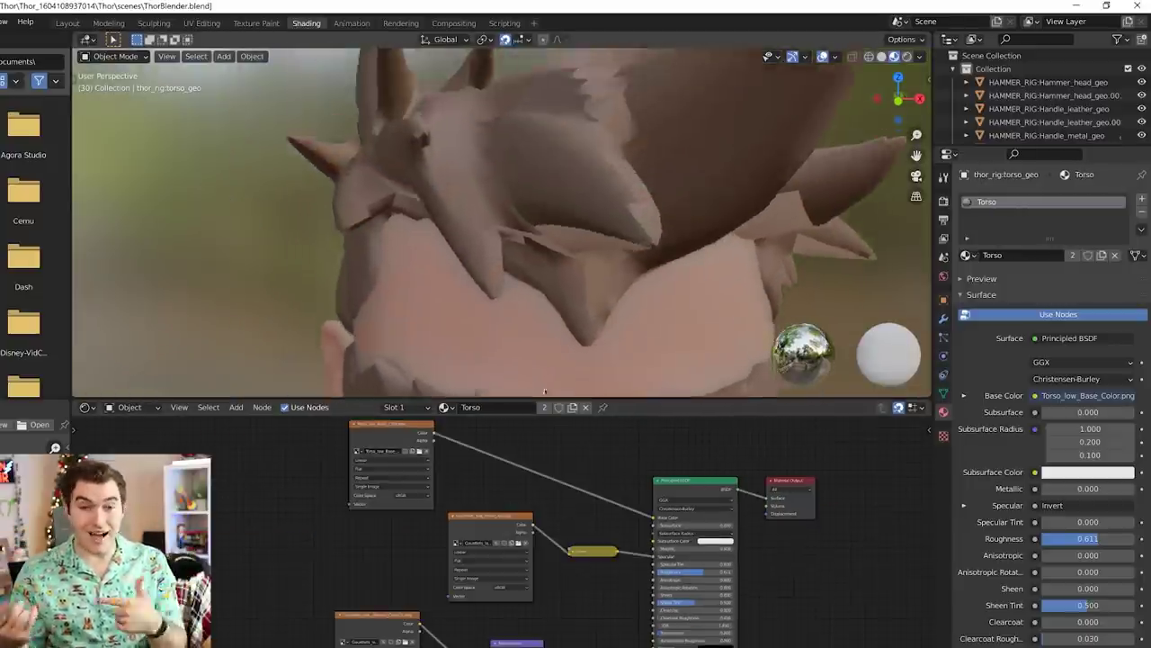
middle_drag(511, 293, 515, 101)
scroll(600, 310, down, 4)
shift+middle_drag(621, 360, 605, 235)
scroll(605, 235, down, 11)
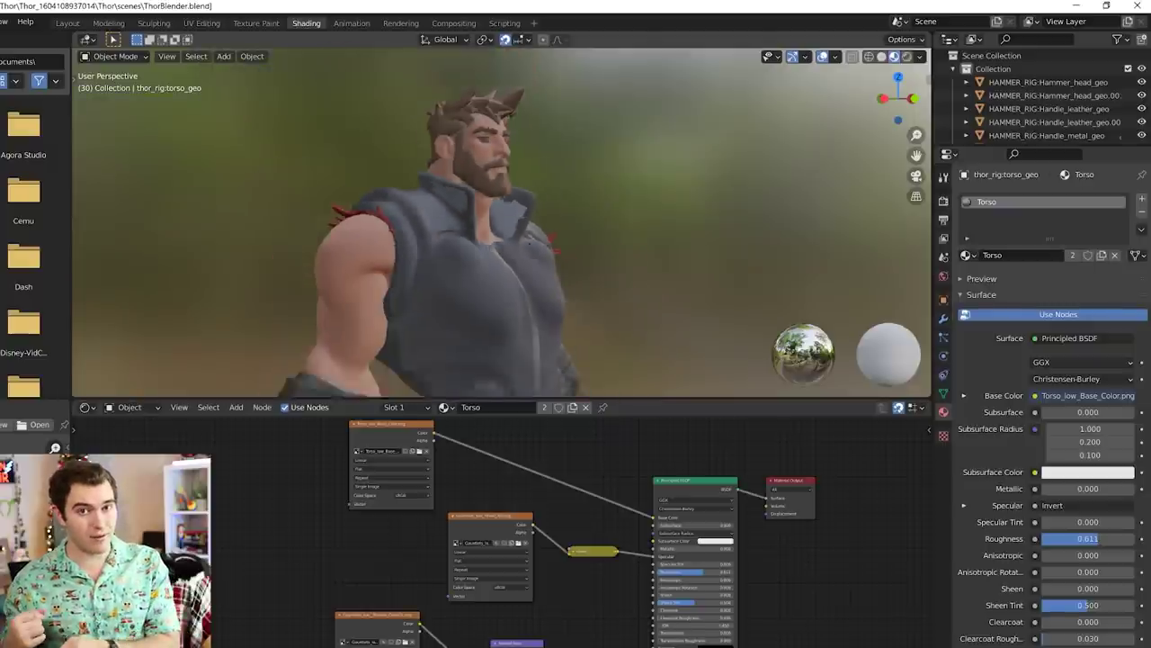
scroll(605, 236, down, 4)
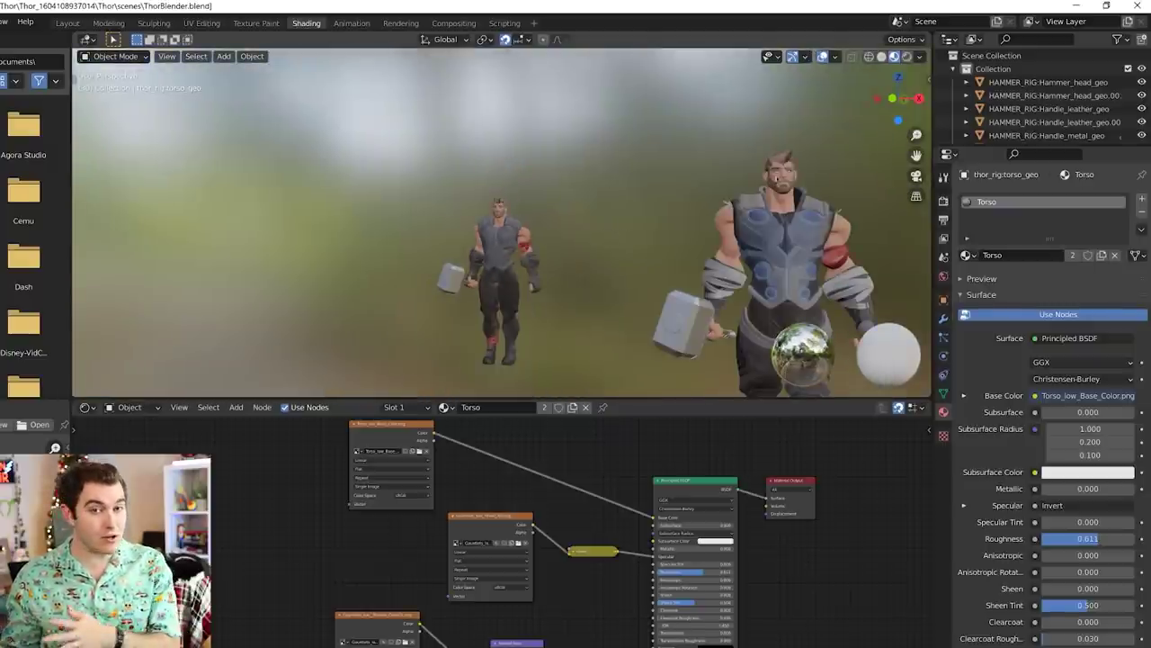
Set the Base Color of the skin mesh's new material to a tan with H 0.079, S 0.482 and V 0.709
click(779, 173)
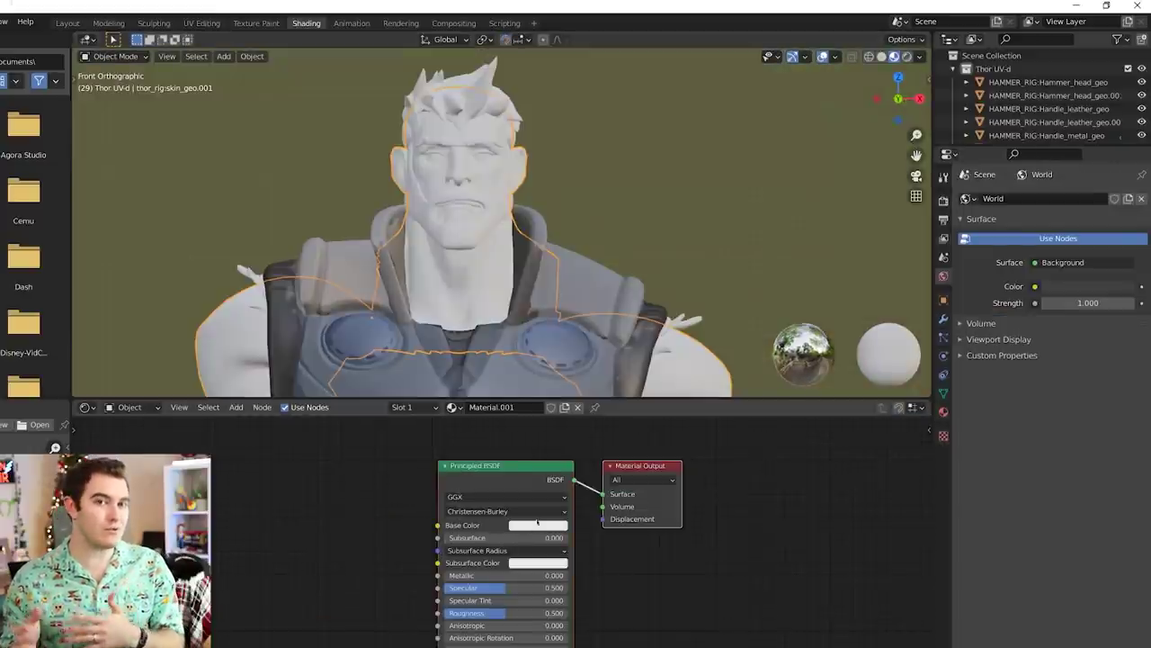
click(537, 524)
click(535, 429)
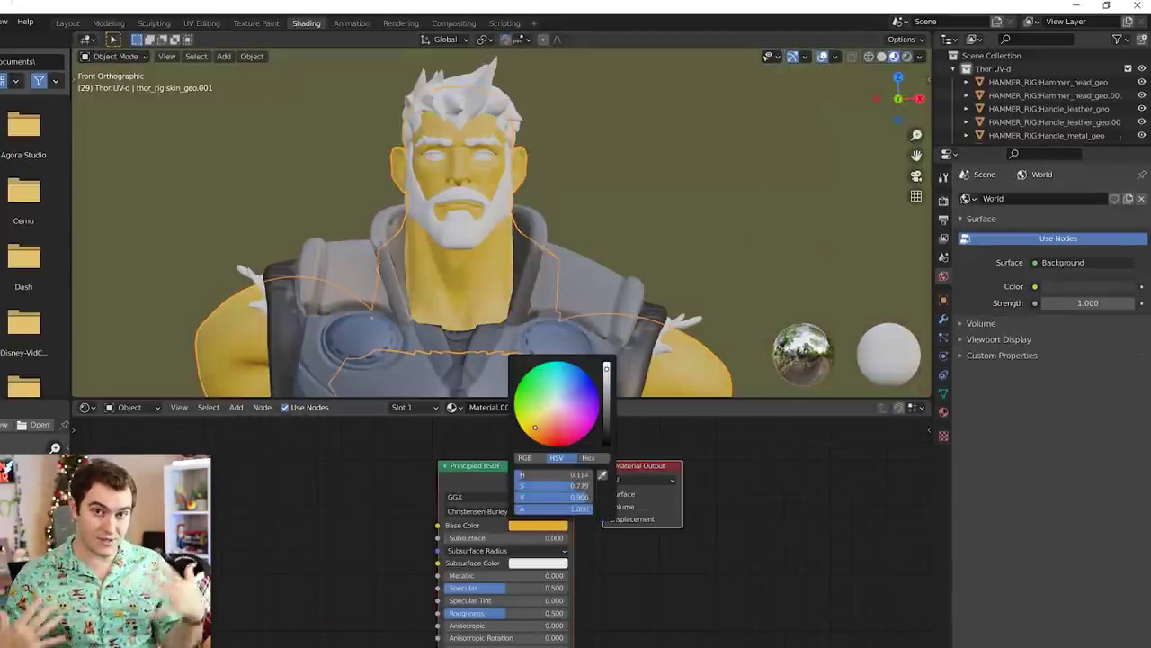
drag(535, 429, 533, 417)
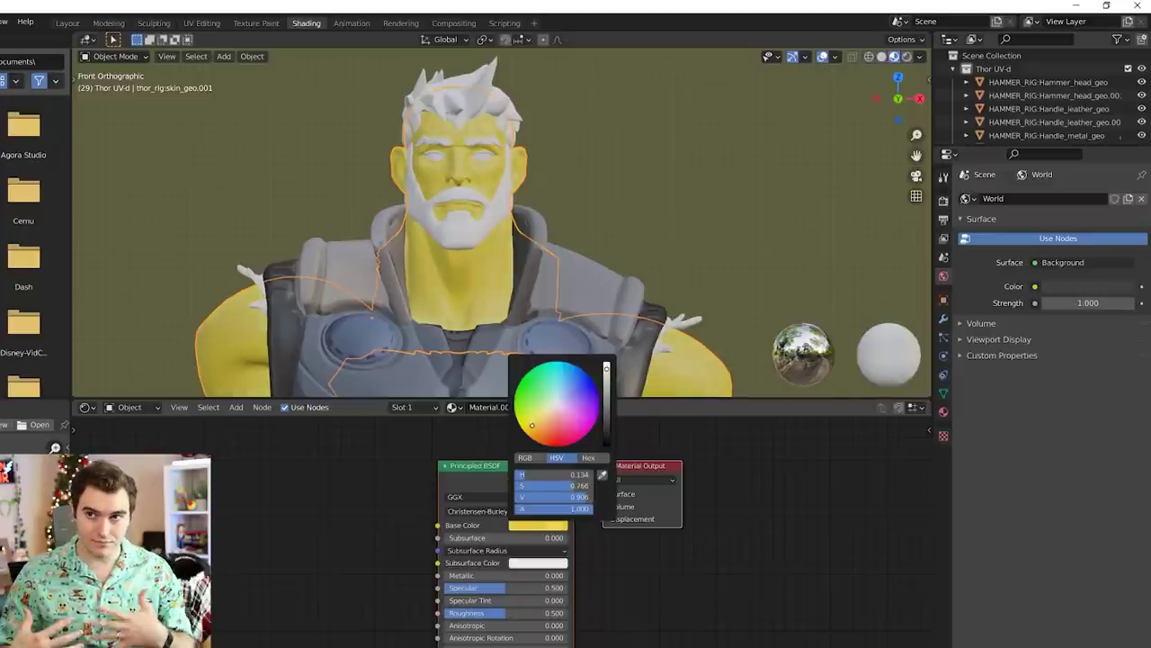
drag(534, 427, 543, 420)
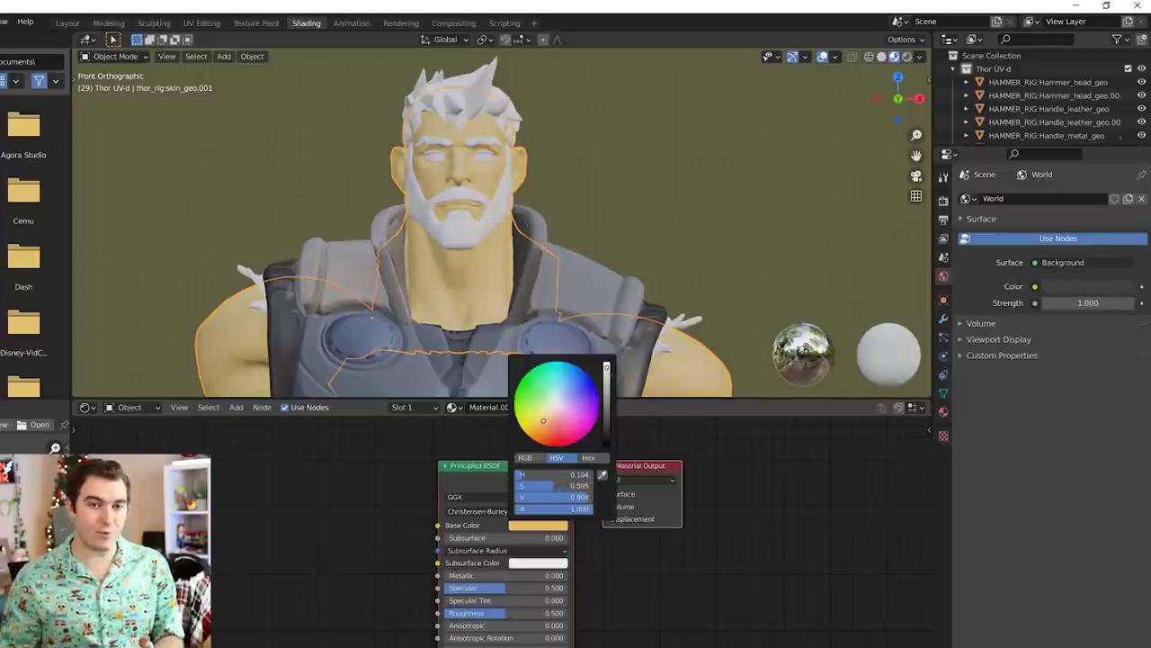
drag(606, 368, 606, 385)
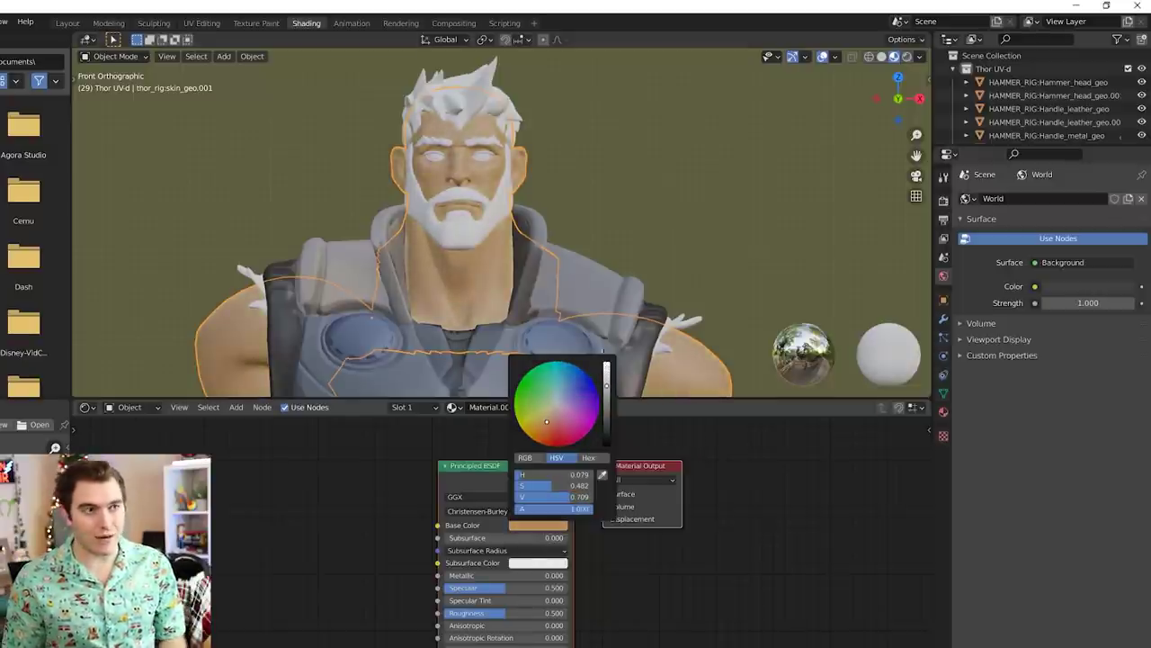
Set the skin material's Subsurface Color to red and its Subsurface value to 0.080, and deselect the mesh
click(537, 562)
click(551, 469)
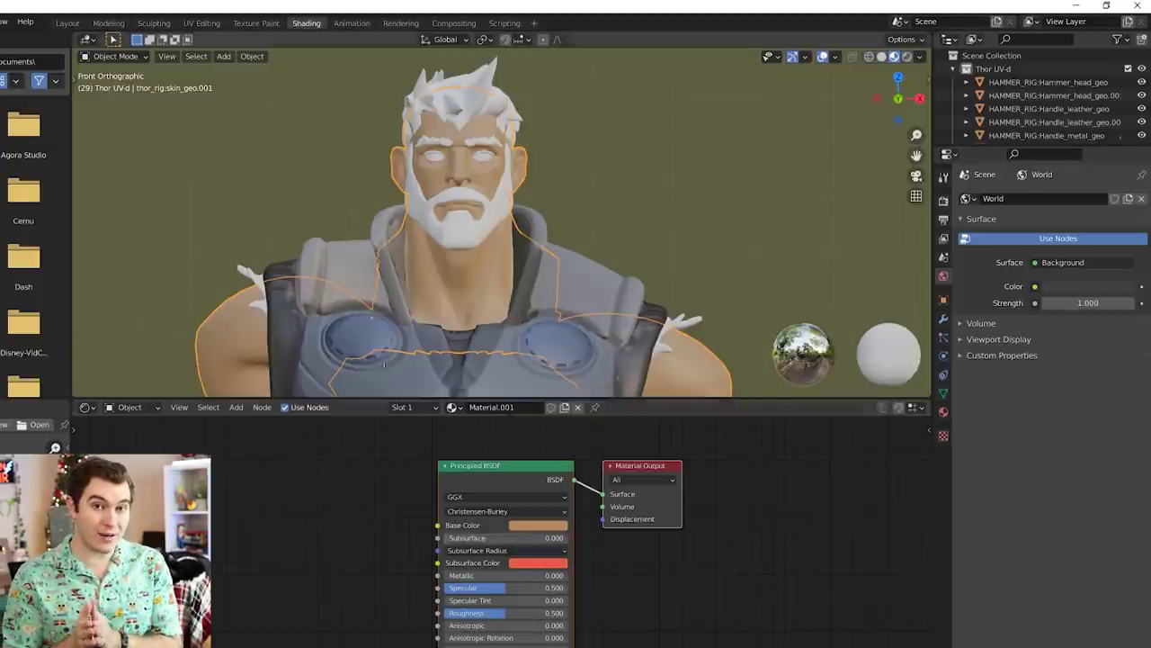
mouse_move(490, 538)
mouse_down()
mouse_move(519, 538)
mouse_move(483, 537)
mouse_up()
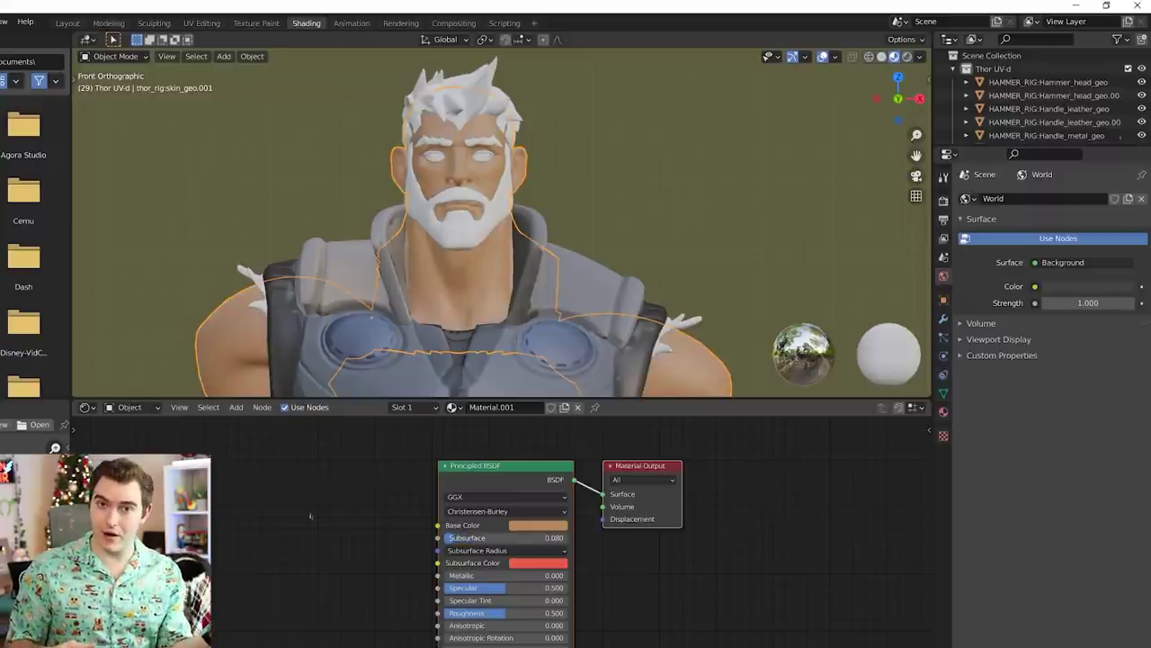
key(alt+a)
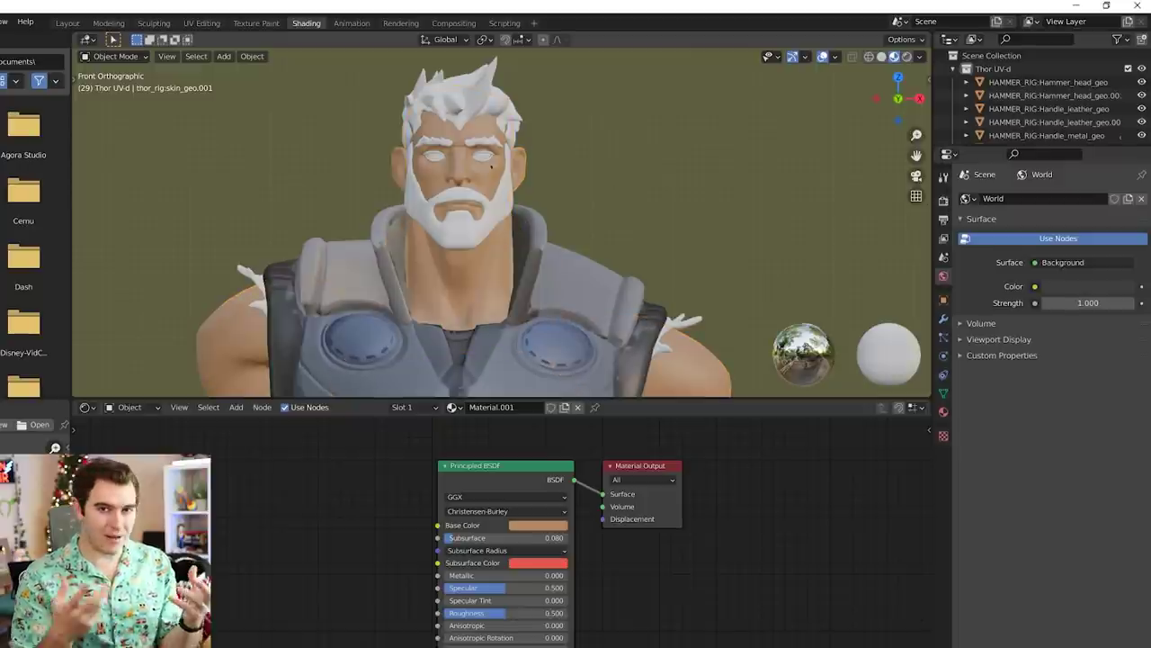
Rename the tan material on the textured figure's skin mesh as Skin
scroll(499, 158, down, 5)
shift+middle_drag(312, 196, 559, 192)
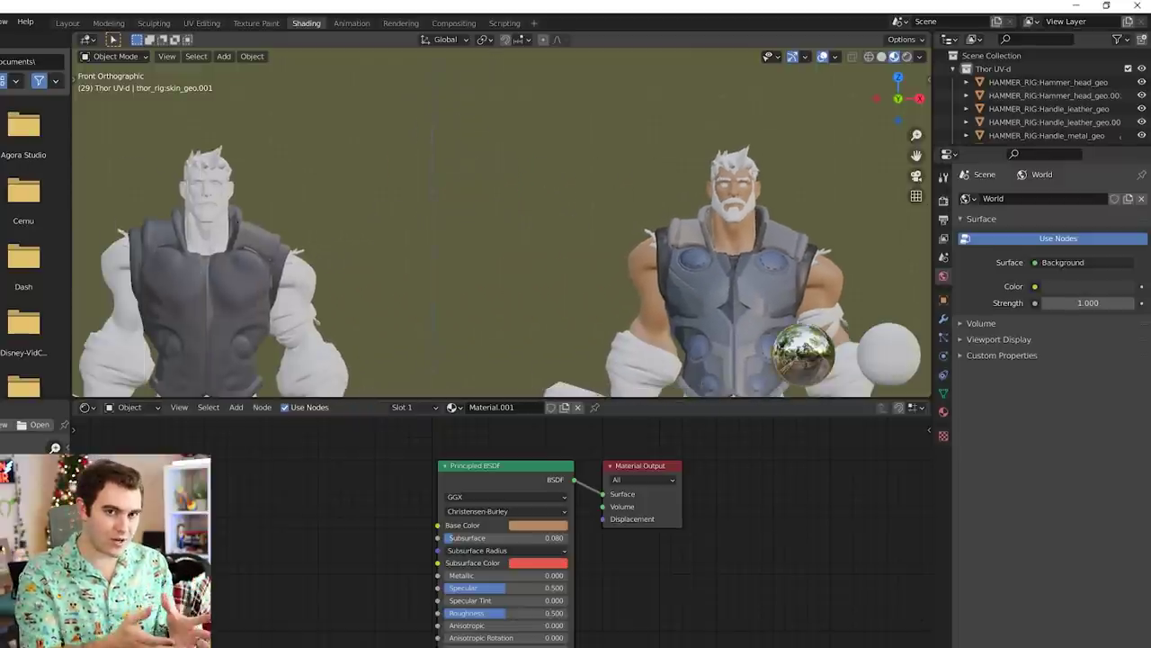
click(194, 230)
click(742, 213)
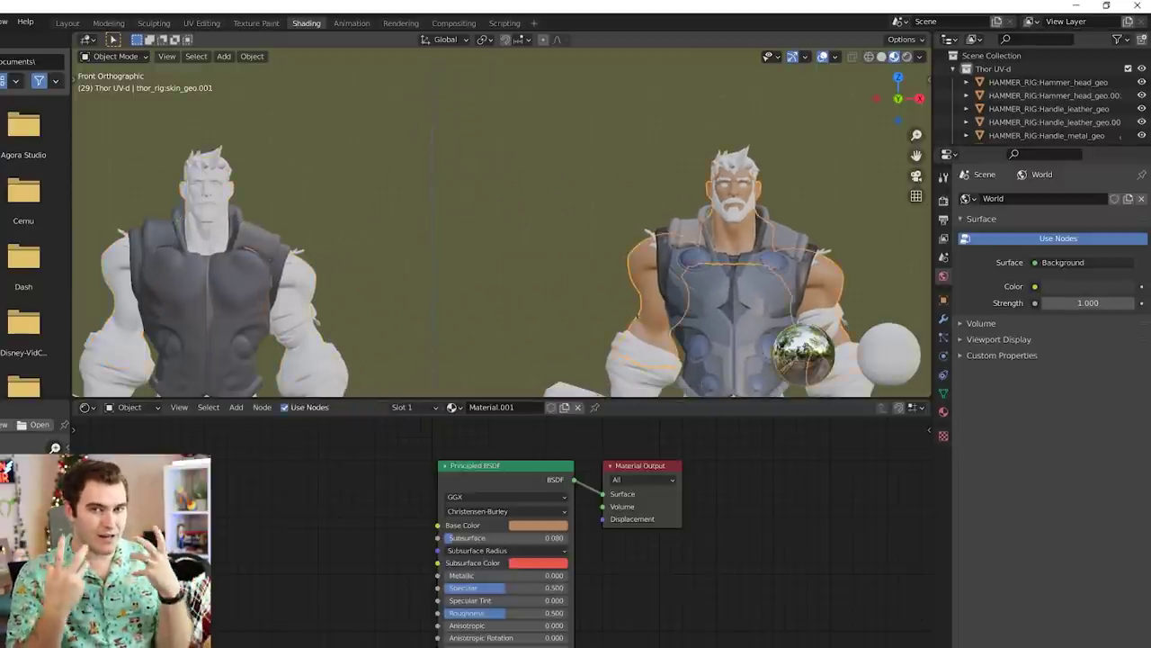
text(Sk)
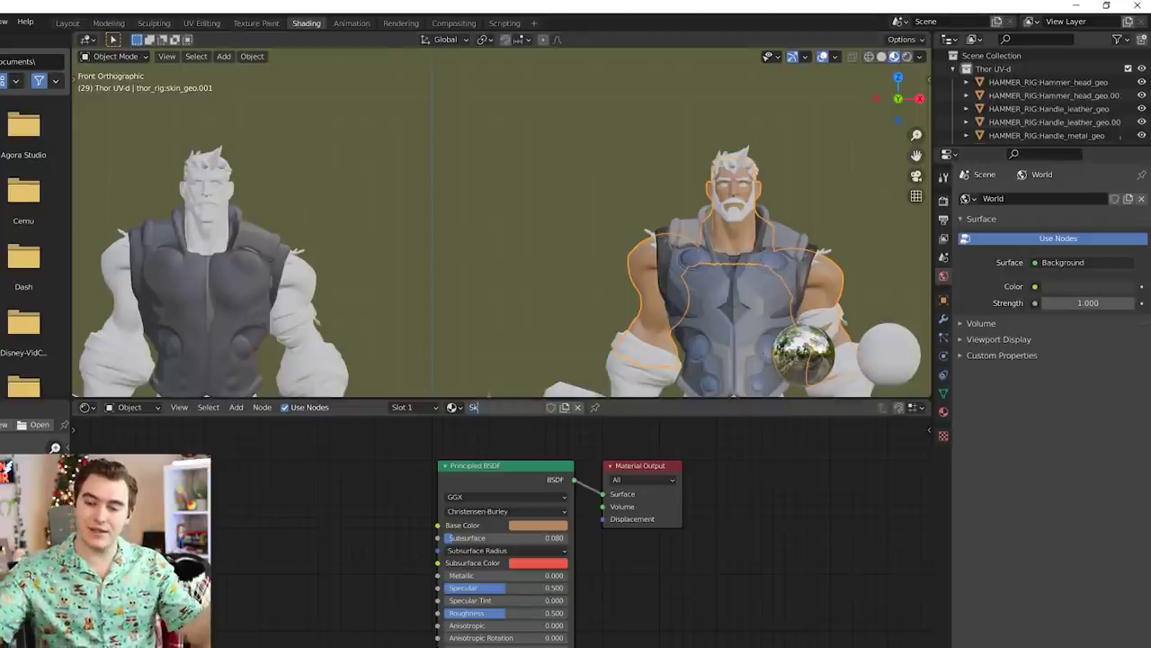
text(in)
key(Return)
Assign the existing Skin material to the untextured figure's skin mesh
click(205, 237)
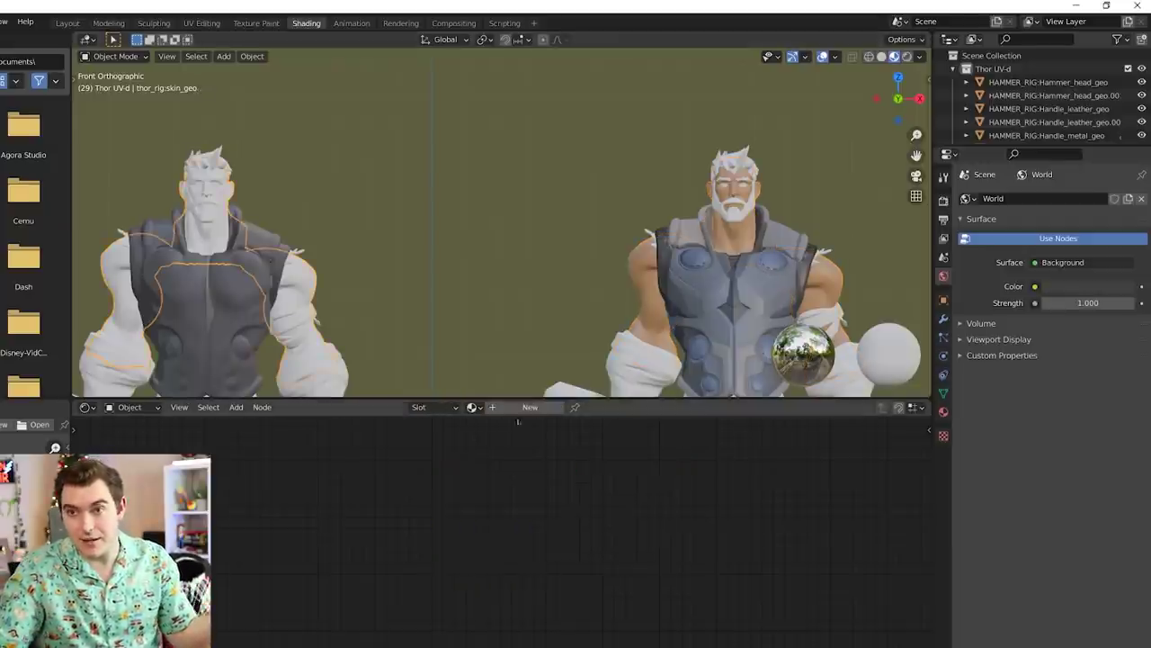
click(474, 407)
click(473, 440)
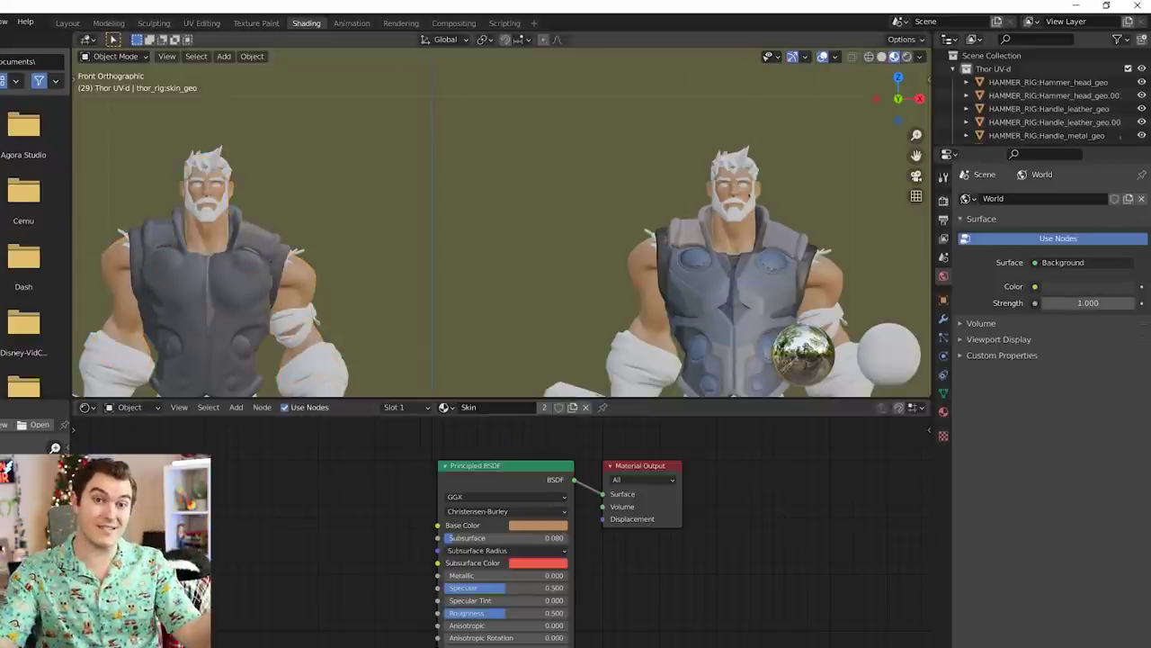
middle_drag(748, 193, 603, 205)
scroll(633, 196, up, 4)
Copy the Torso material's nodes into a new material on the thor_rig:legs_geo.001 mesh
click(606, 203)
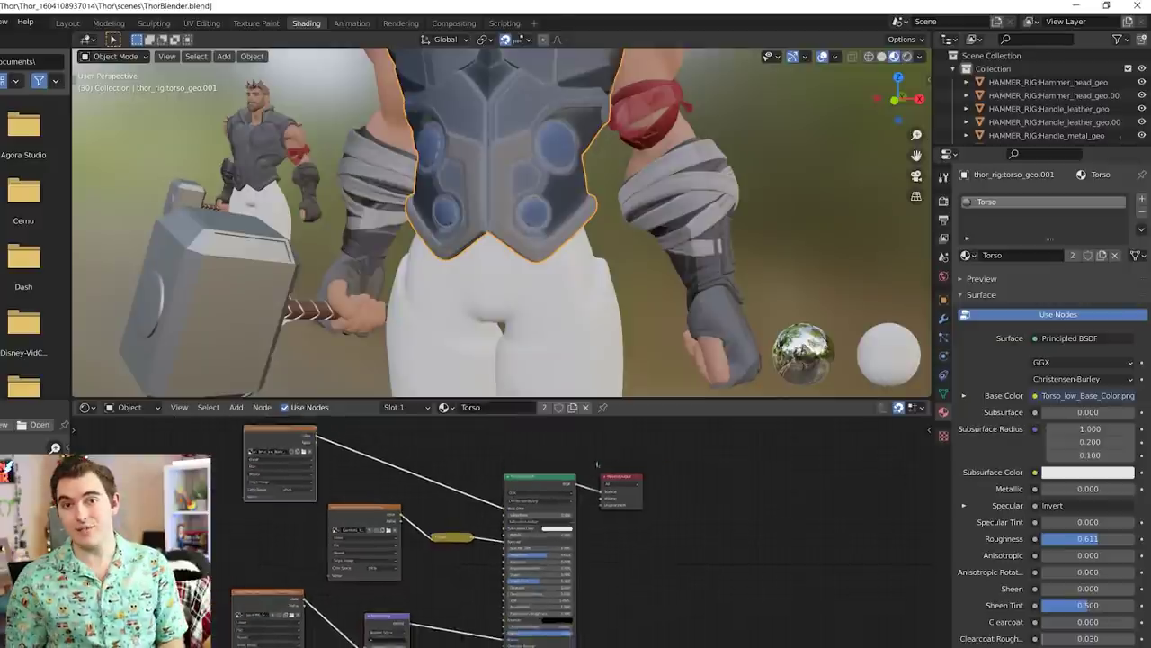
drag(217, 442, 542, 638)
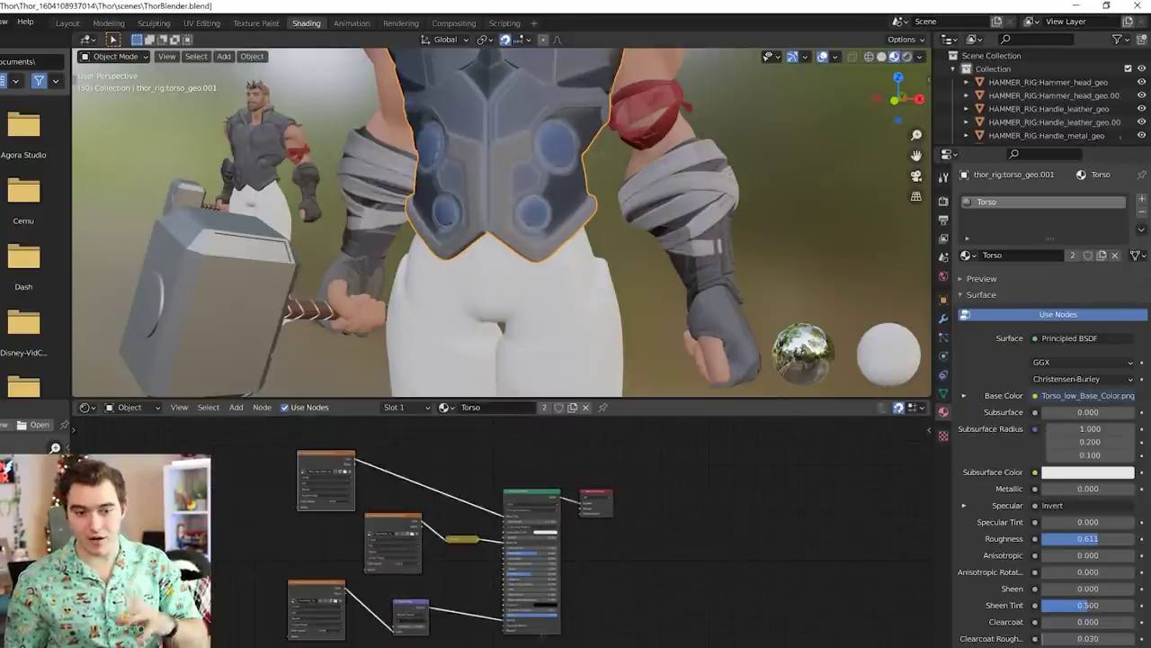
click(504, 350)
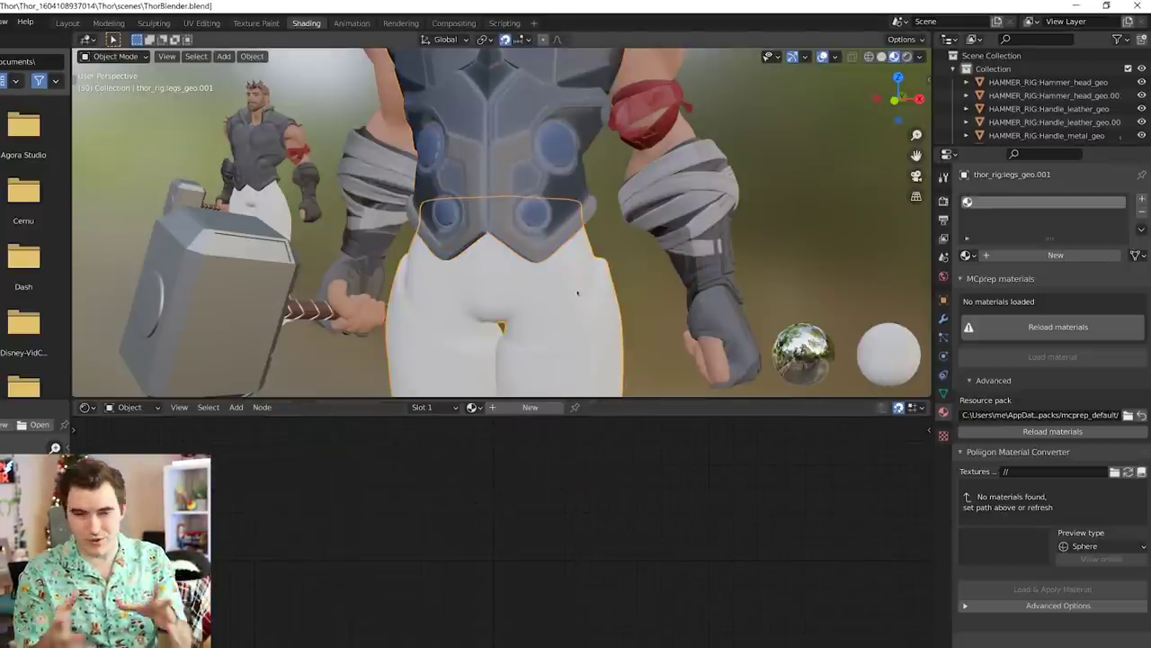
click(530, 406)
key(ctrl+v)
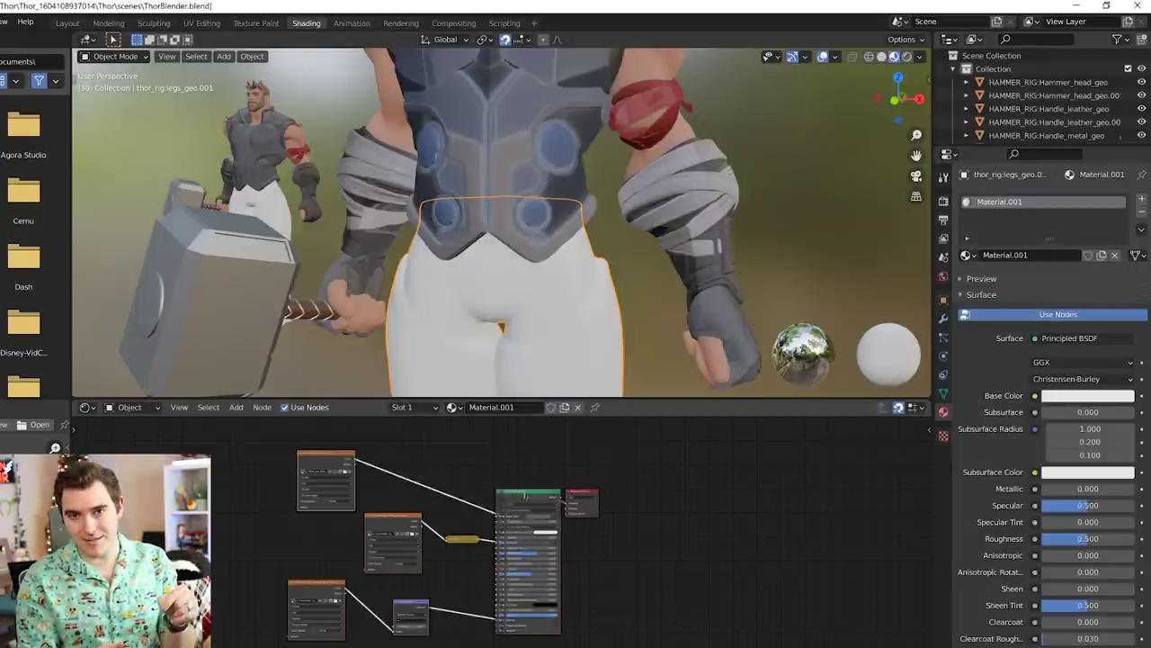
Delete the legs material's default Principled BSDF and place the copied Principled BSDF closer to the Material Output node
drag(526, 496, 420, 484)
click(488, 465)
scroll(508, 495, up, 3)
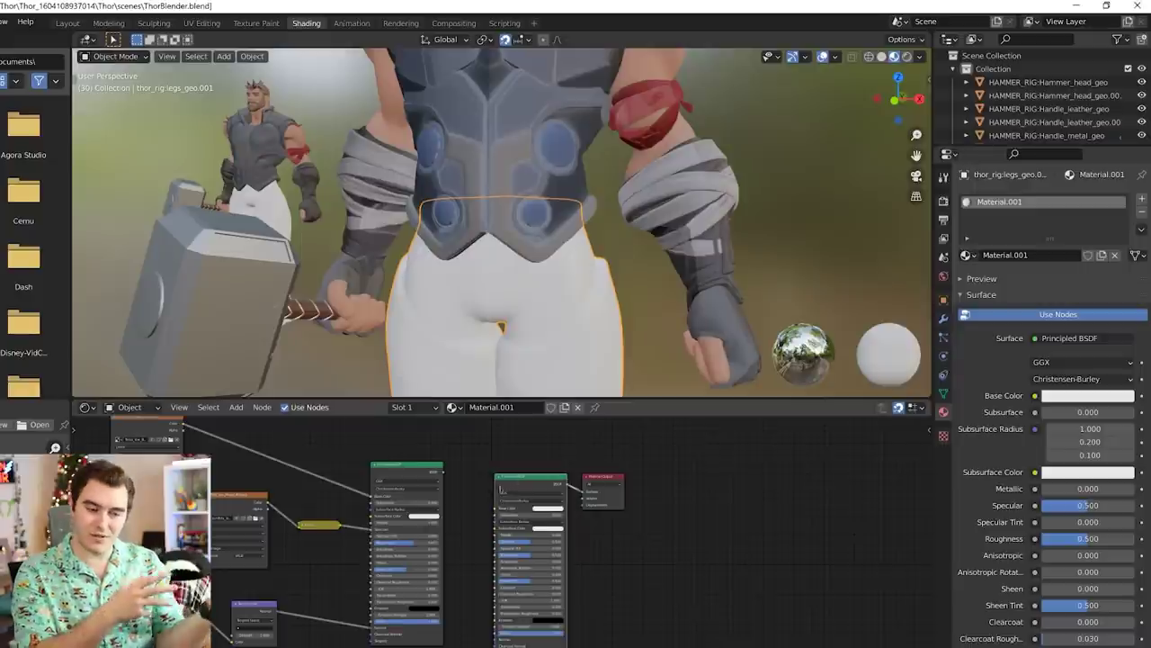
key(x)
drag(443, 479, 535, 485)
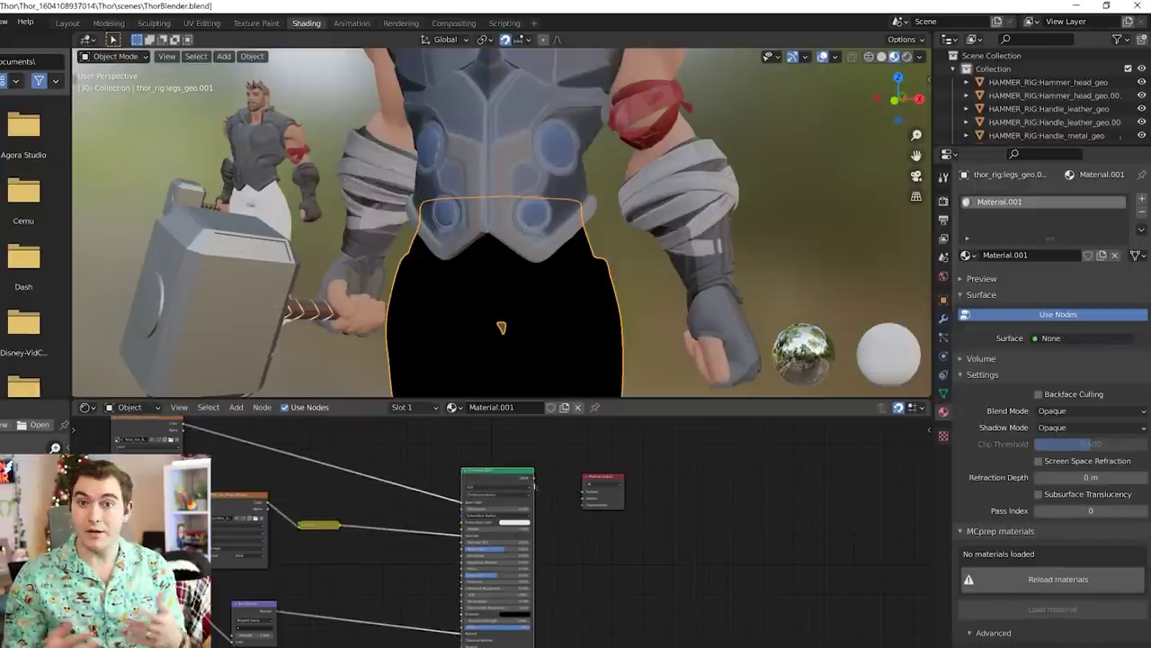
scroll(499, 540, up, 2)
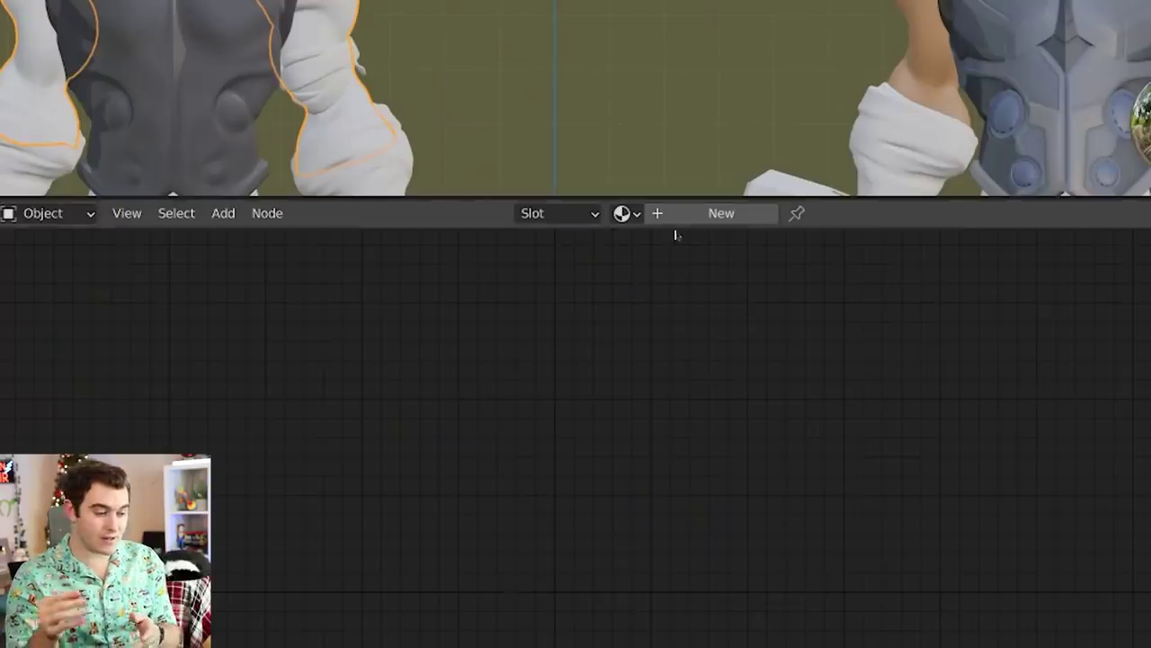
Pick the existing Skin material for the selected skin mesh instead of creating a new one
click(630, 217)
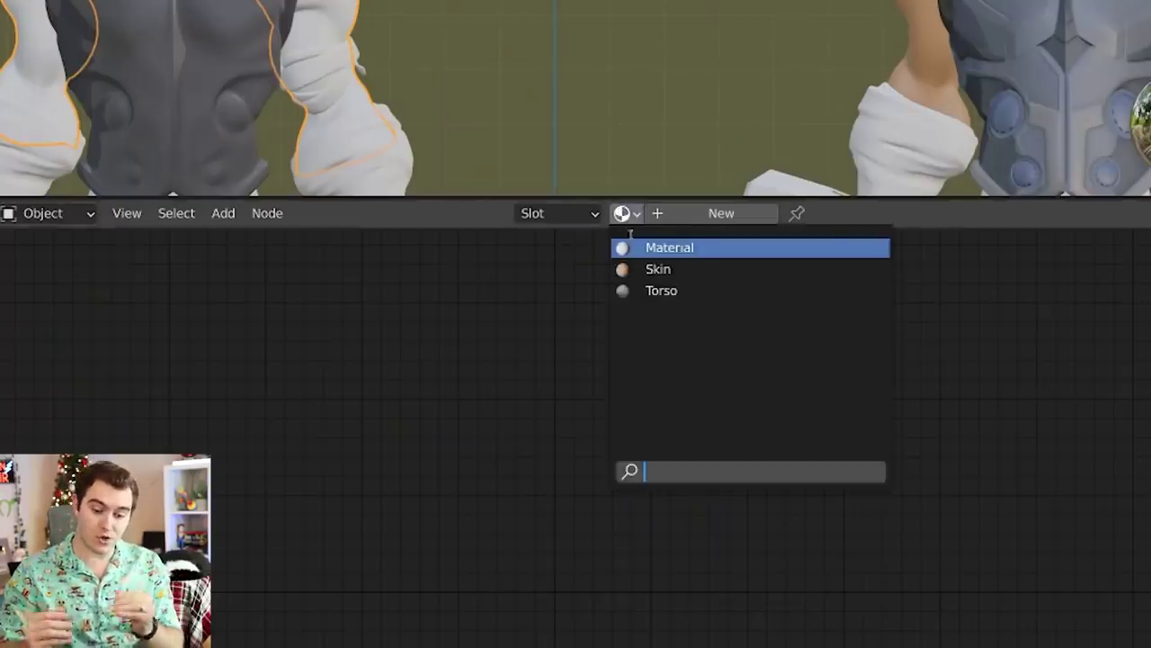
click(656, 269)
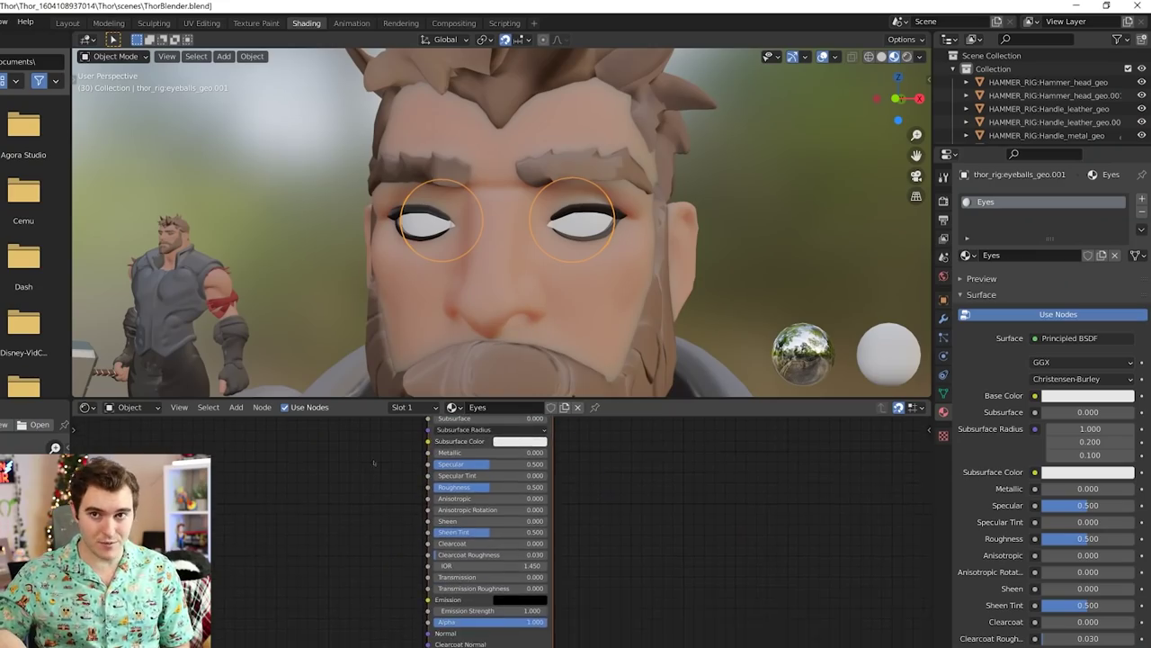
Replace the Principled BSDF of the Eyes material with an Emission node connected to the Material Output's Surface
middle_drag(311, 563, 326, 627)
drag(518, 460, 497, 461)
key(x)
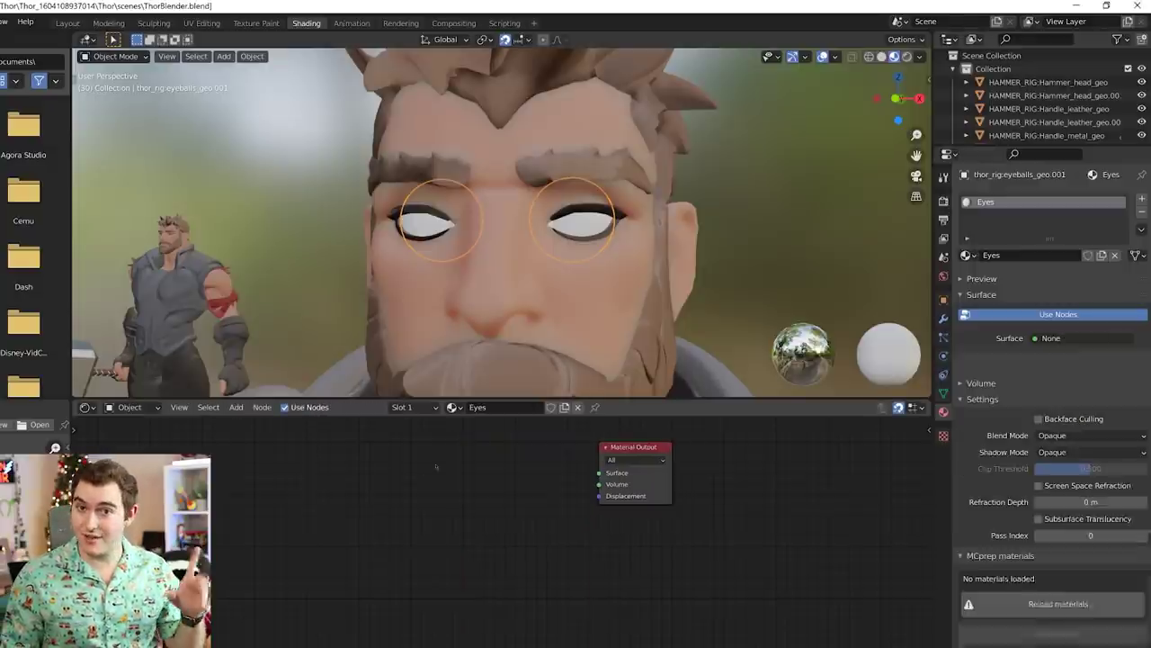
key(shift+a)
click(392, 479)
text(emission)
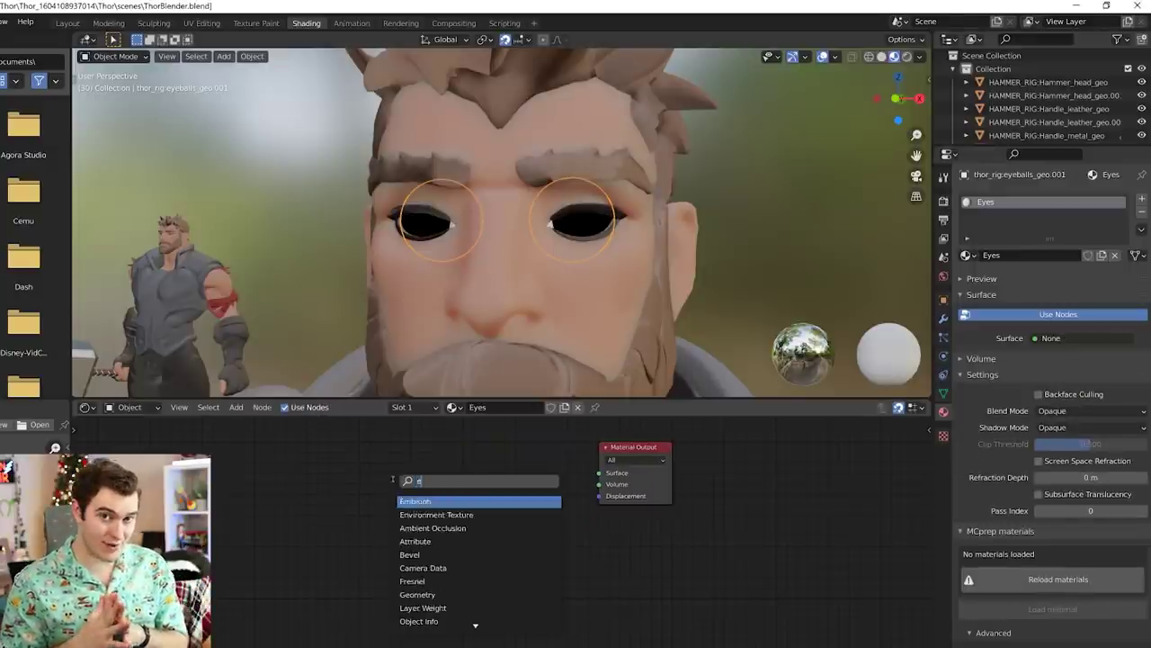
key(Return)
click(423, 457)
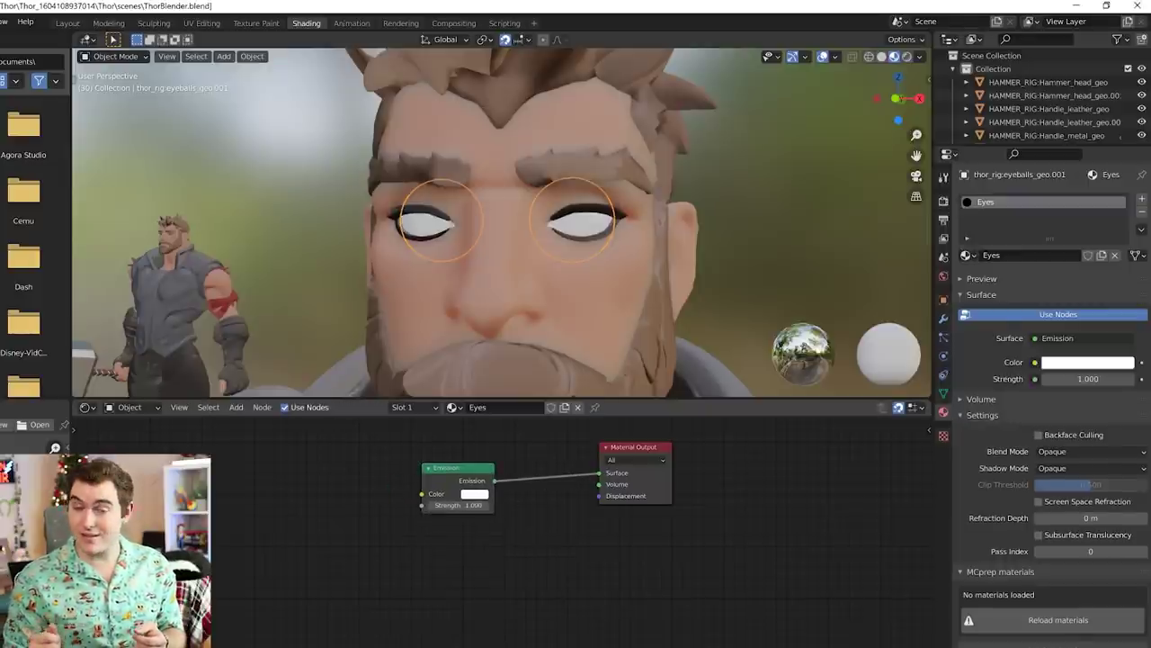
Set the Emission color of the Eyes material to cyan and show the viewport in rendered shading
click(474, 493)
click(508, 347)
click(907, 56)
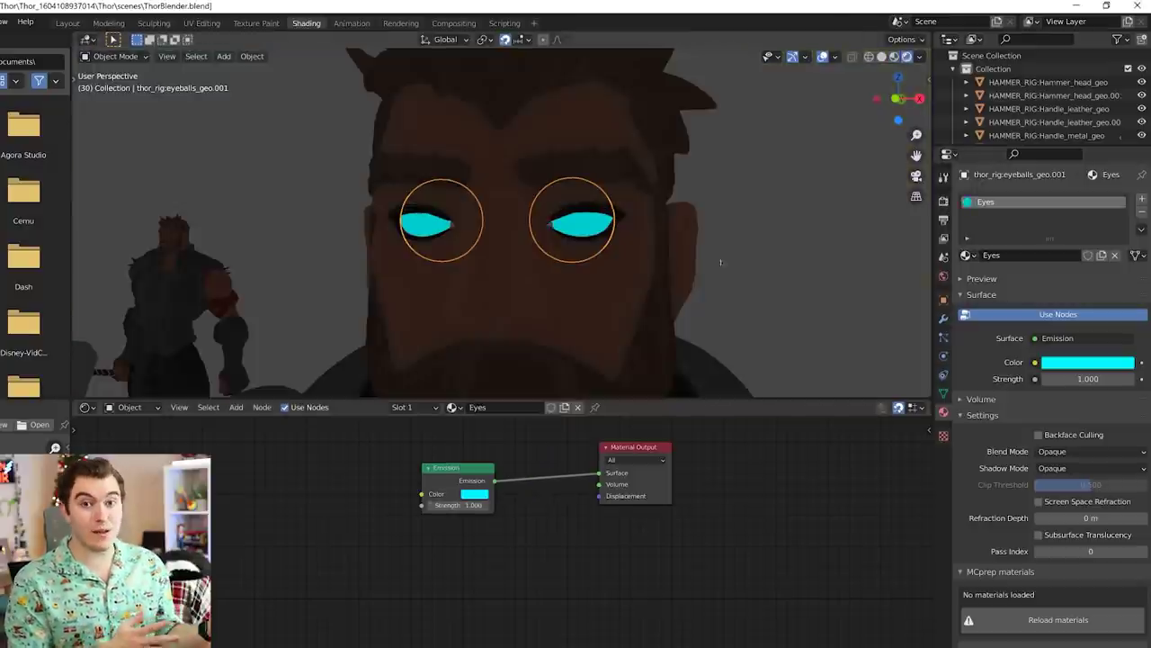
Try an Emission strength of 108.700 on the eyes, undo it, and return the viewport to material preview
drag(469, 505, 1070, 505)
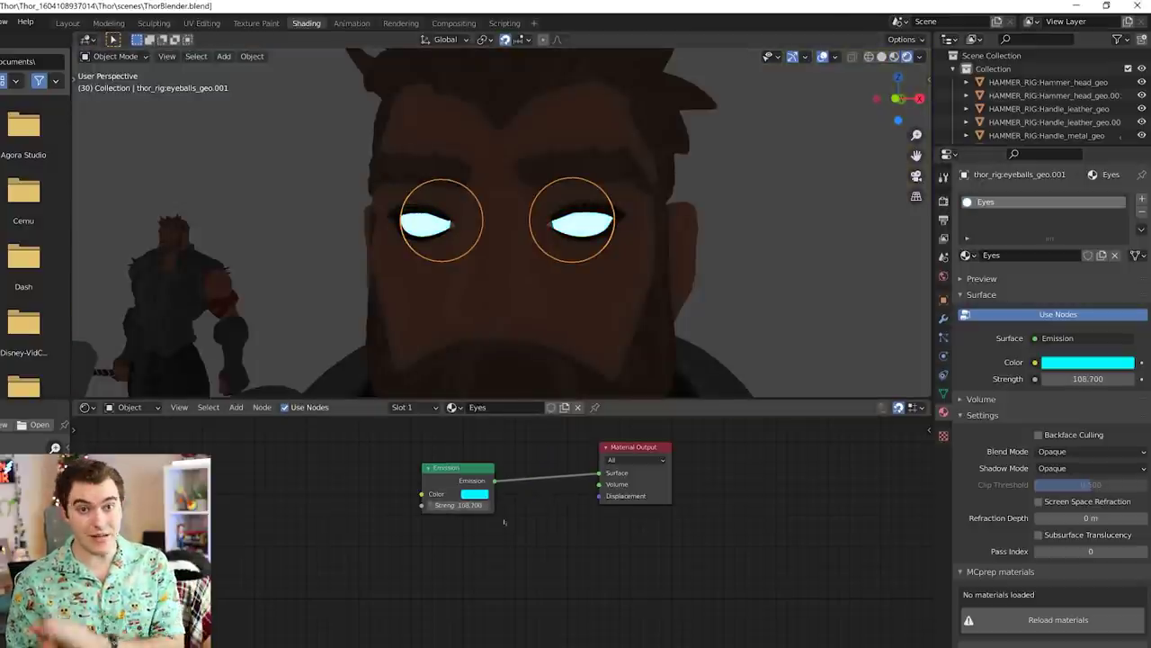
key(ctrl+z)
click(894, 57)
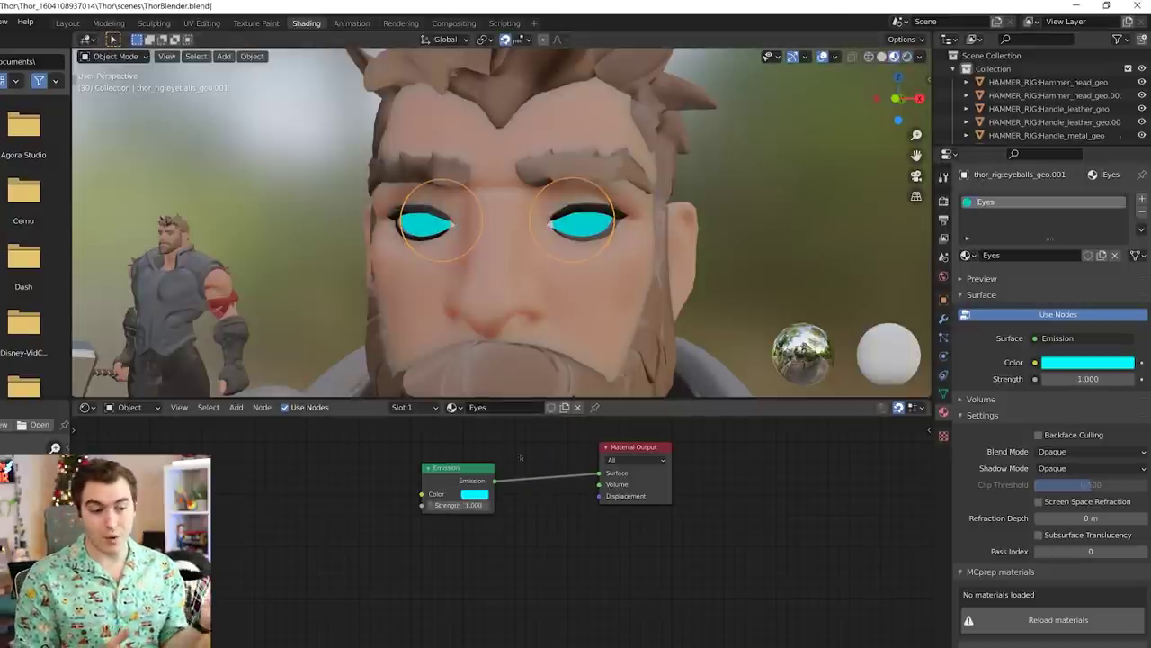
Examine the cyan eyes in the Layout workspace and look through the scene's render settings
click(70, 25)
scroll(449, 341, down, 10)
middle_drag(450, 342, 503, 346)
scroll(504, 346, up, 10)
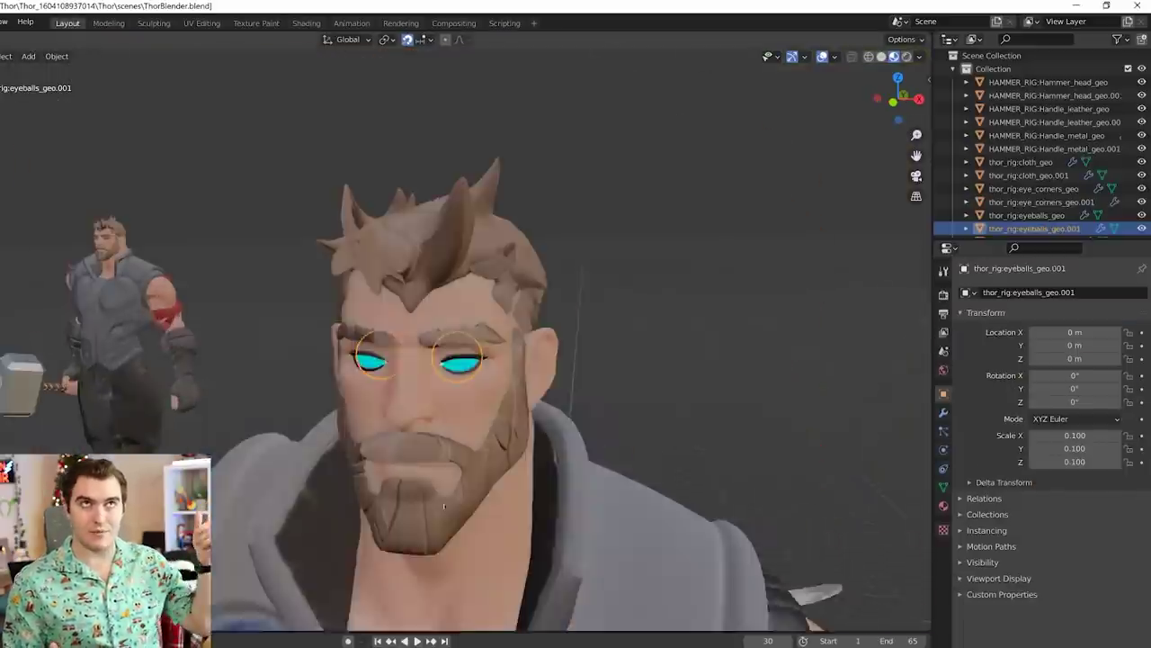
click(773, 171)
scroll(773, 171, down, 2)
click(944, 295)
click(1090, 293)
click(428, 235)
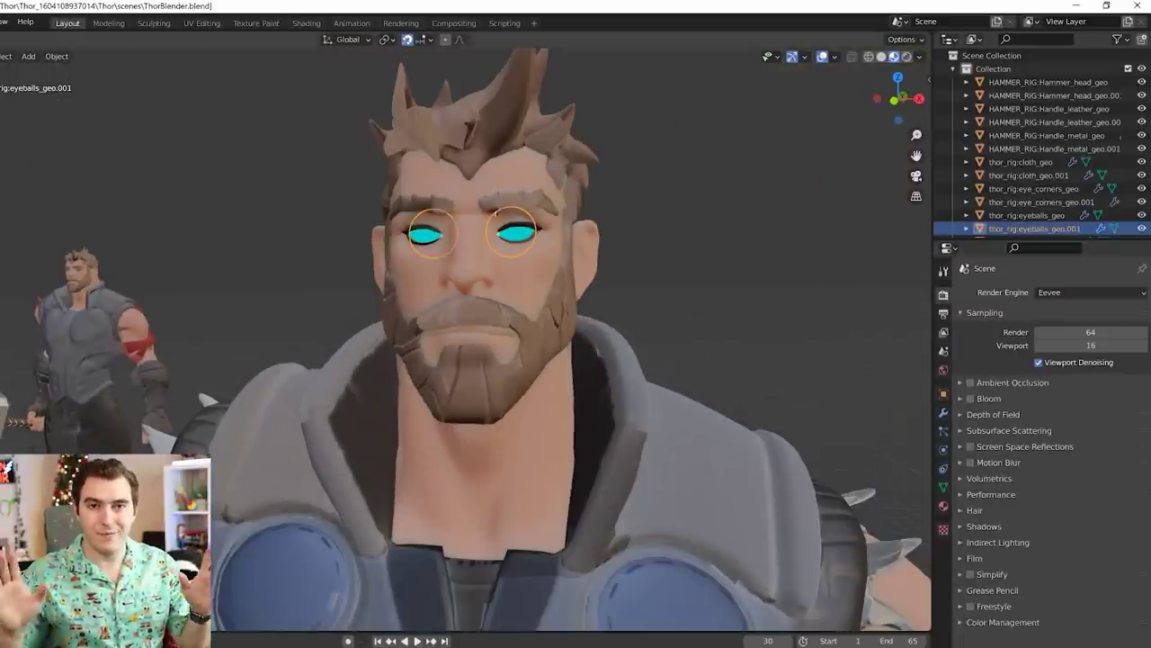
Return to the Shading workspace and set the render engine to Cycles with GPU Compute as the device
click(306, 24)
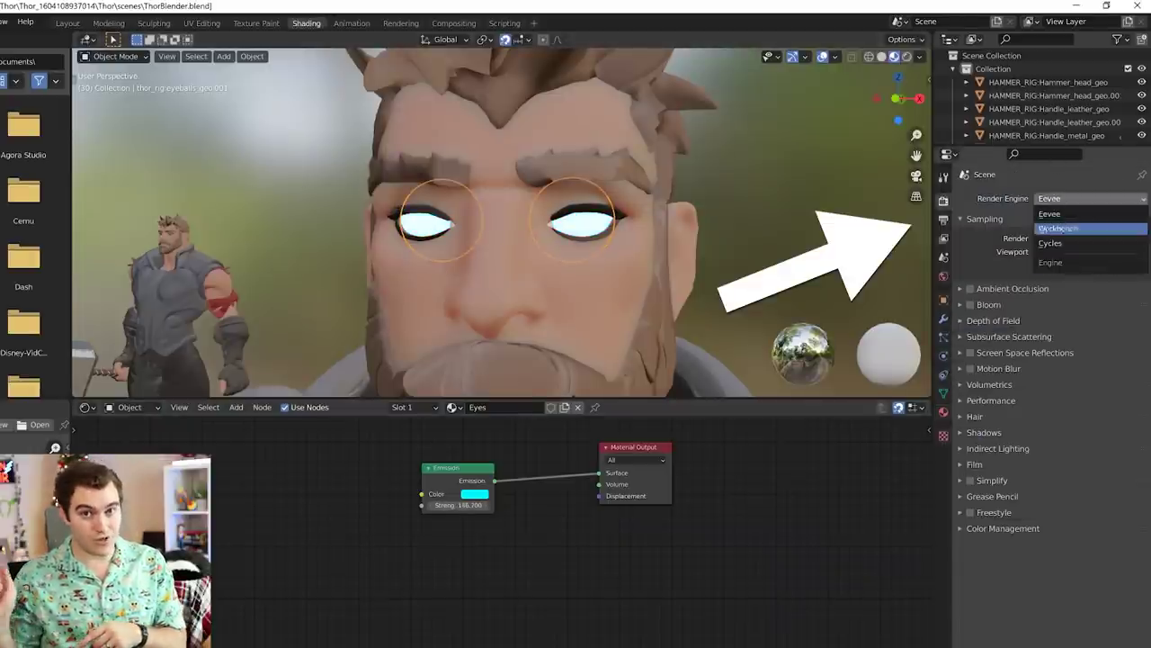
click(1057, 243)
click(1070, 232)
click(1066, 260)
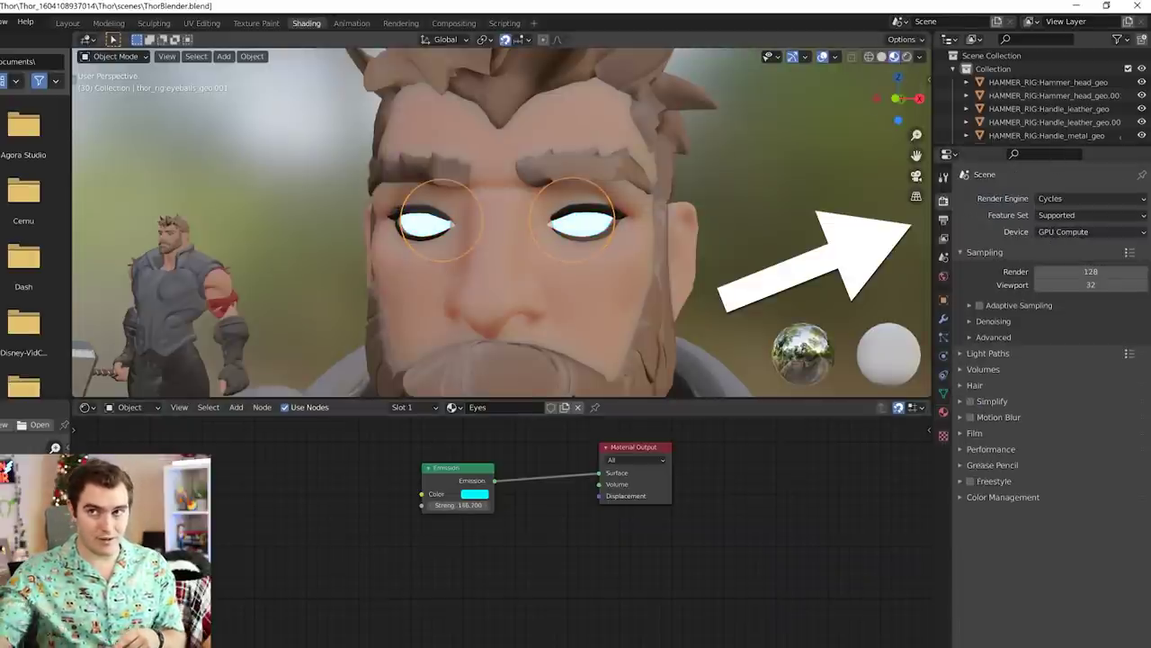
Show the viewport in rendered shading, lower the eyes' Emission strength to 1.000, and raise it for a stronger glow
click(906, 57)
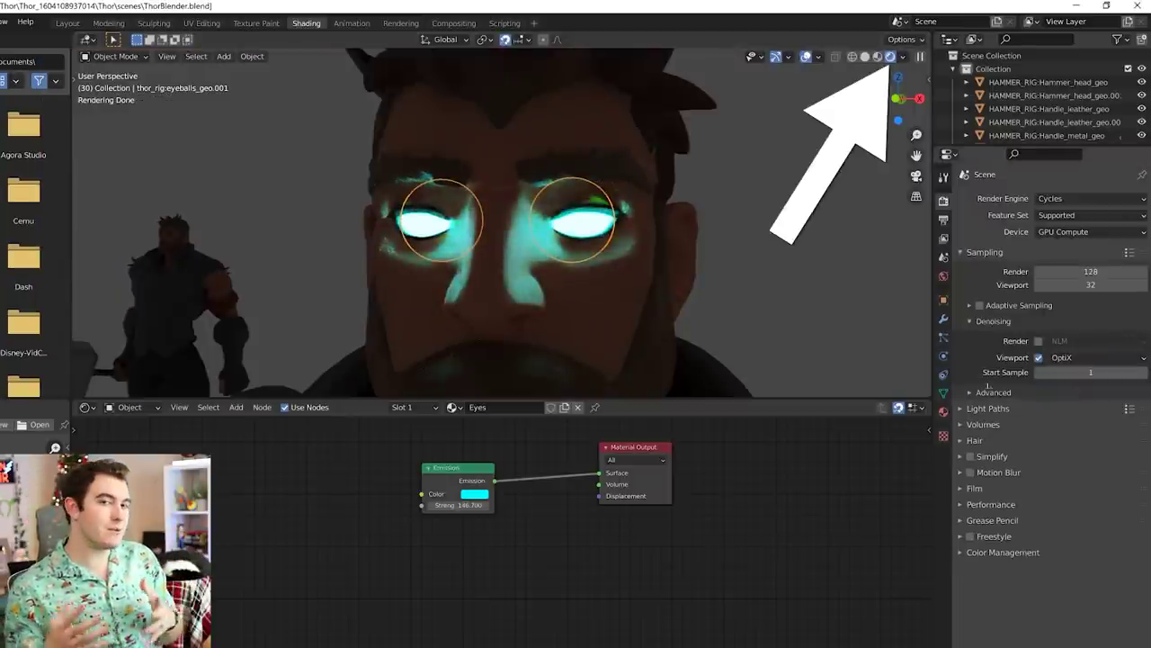
drag(461, 504, 437, 505)
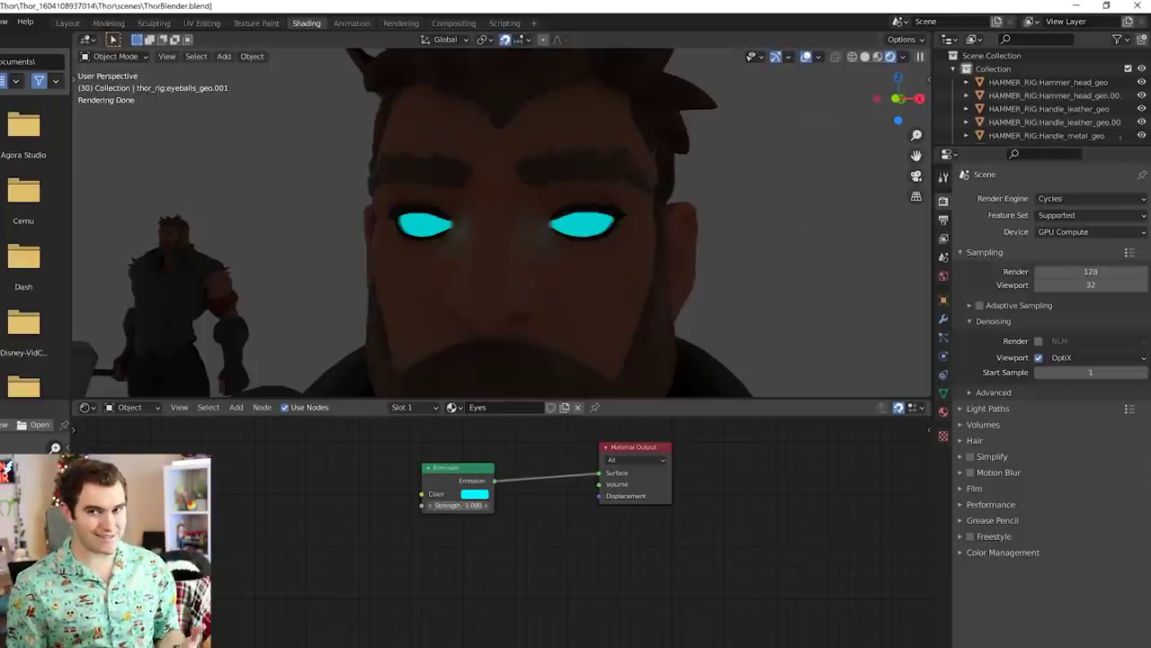
drag(460, 505, 498, 505)
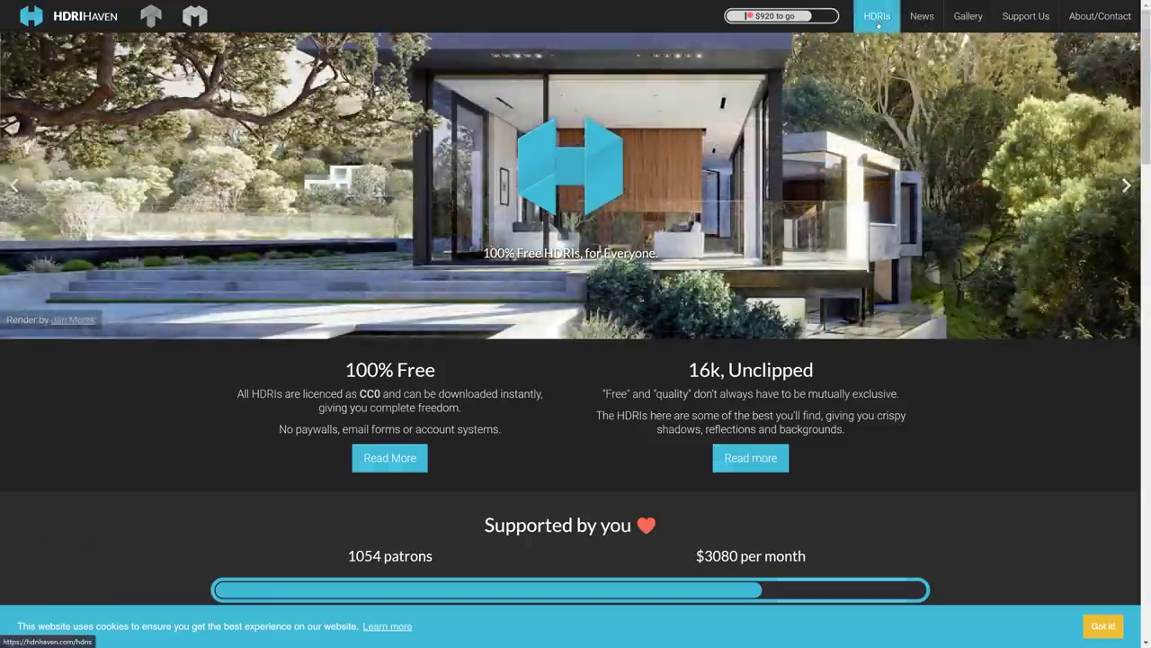
Browse the outdoor HDRIs on the HDRI Haven website
click(877, 16)
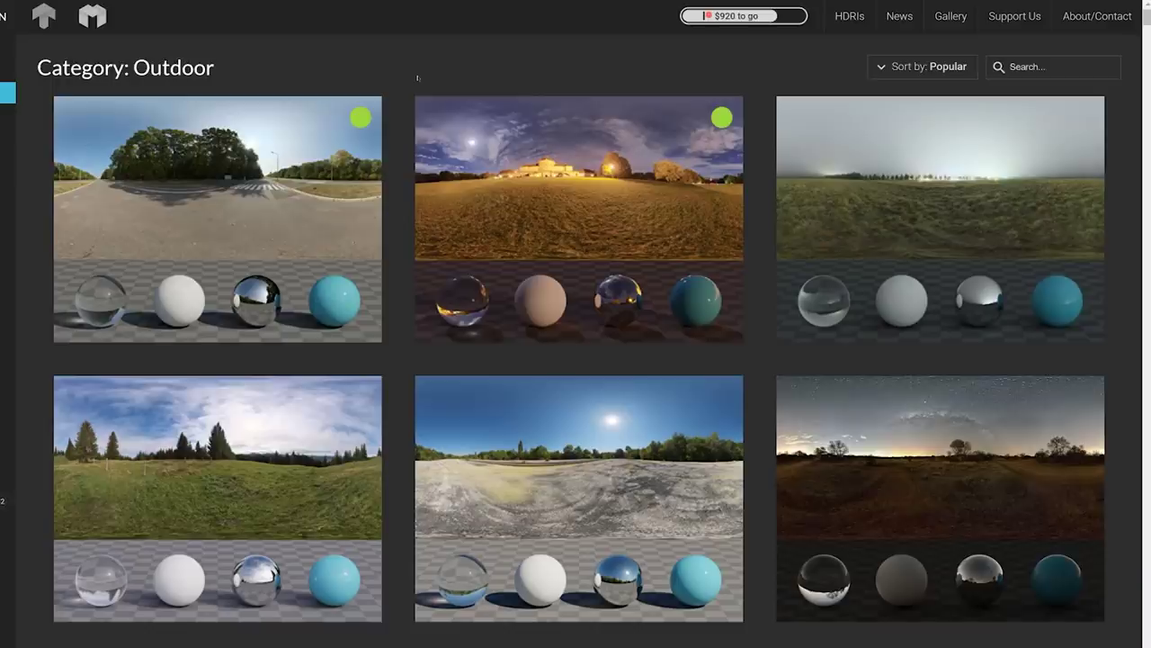
scroll(419, 80, down, 3)
scroll(431, 135, down, 10)
click(442, 154)
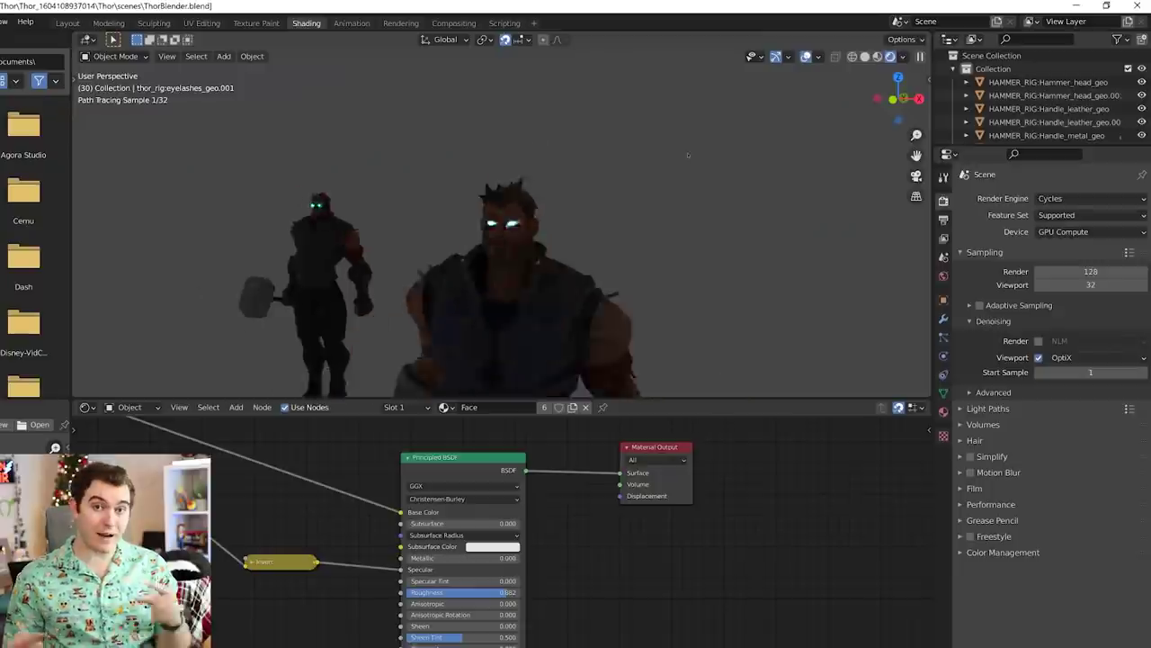
Bring both full figures into view in Blender and switch the shader editor to the World shader type
scroll(688, 154, down, 4)
middle_drag(619, 221, 565, 235)
click(137, 407)
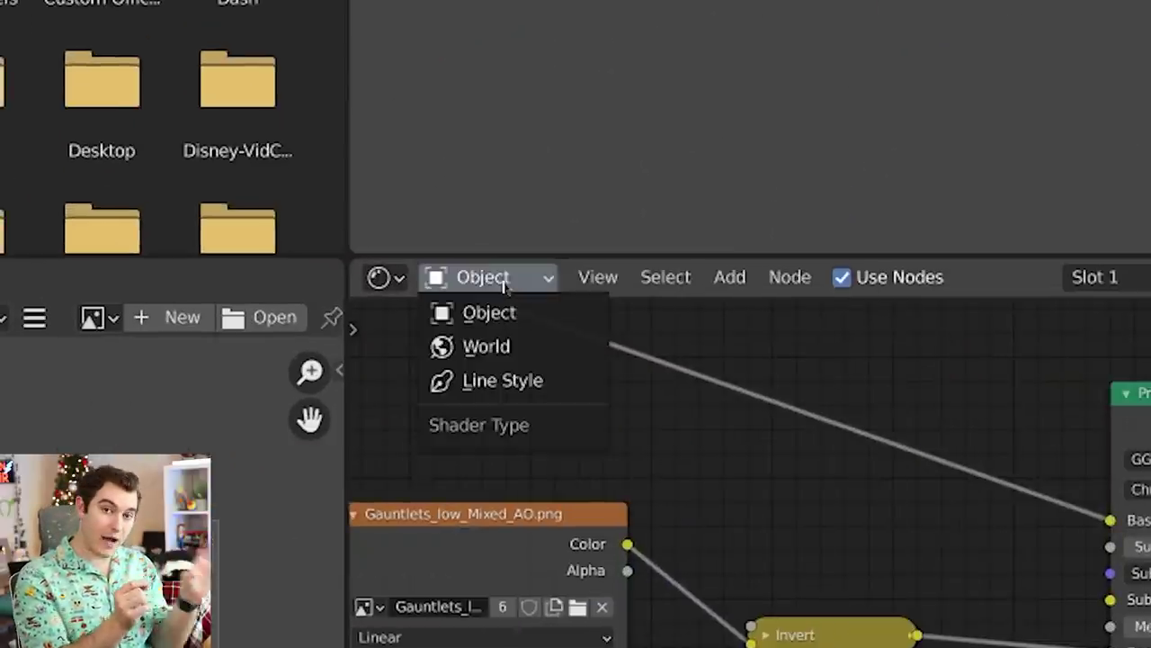
click(521, 351)
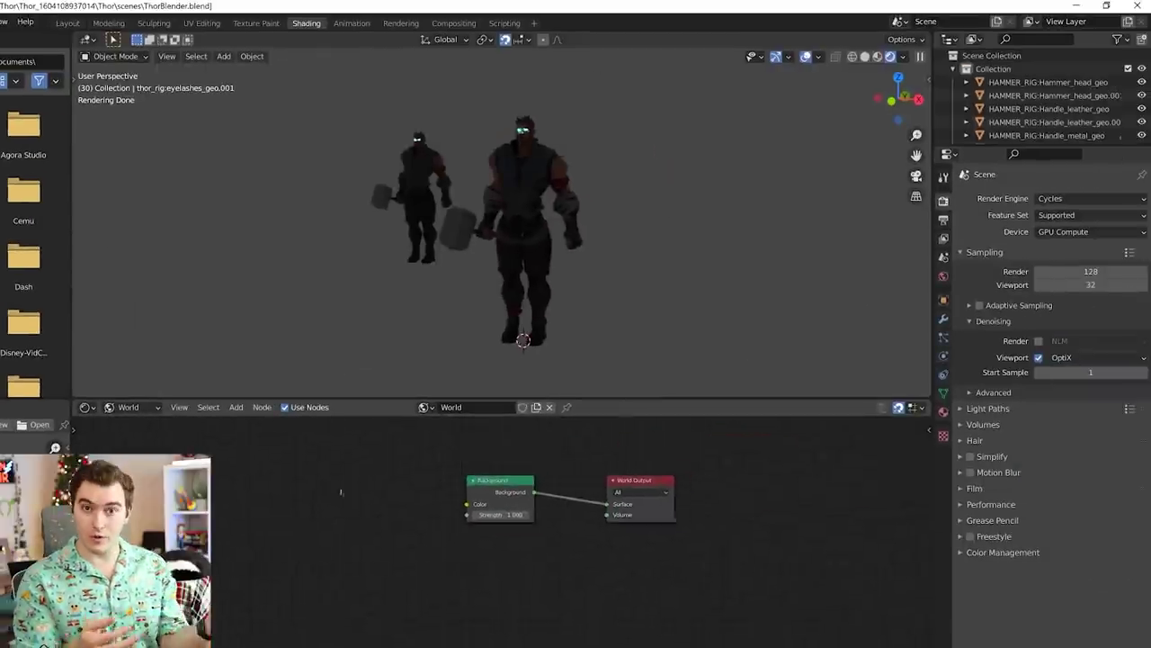
Add an Environment Texture node to the world shader, connect its Color to the Background node's Color, and place it beside that node
key(shift+a)
click(293, 509)
text(envir)
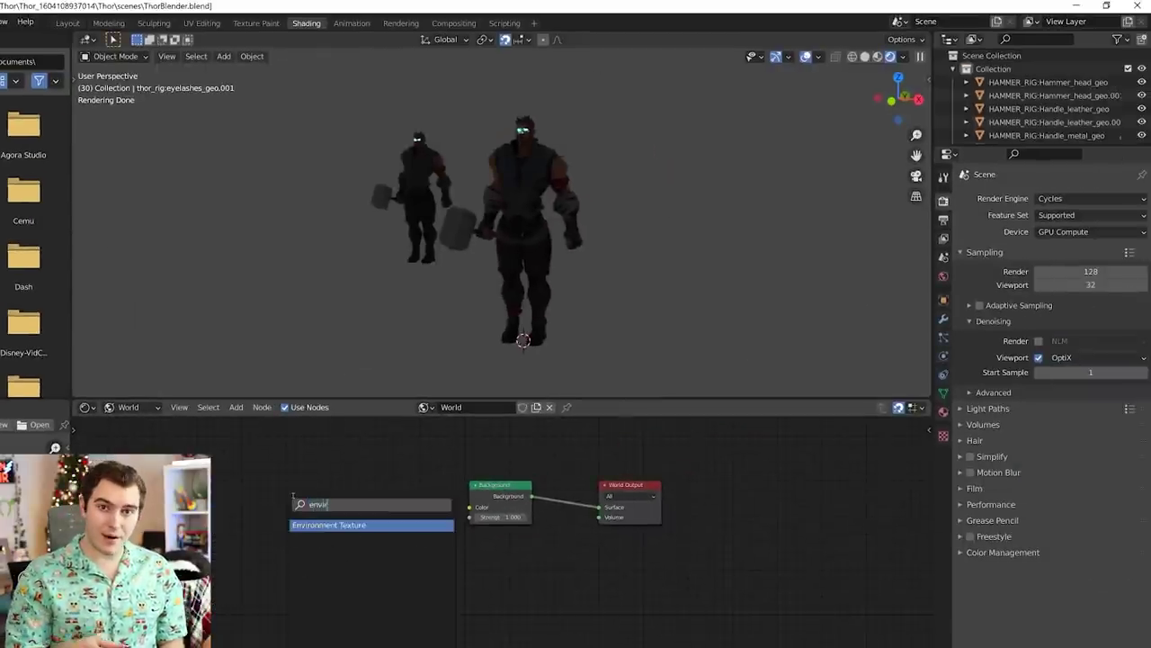
key(Return)
click(193, 477)
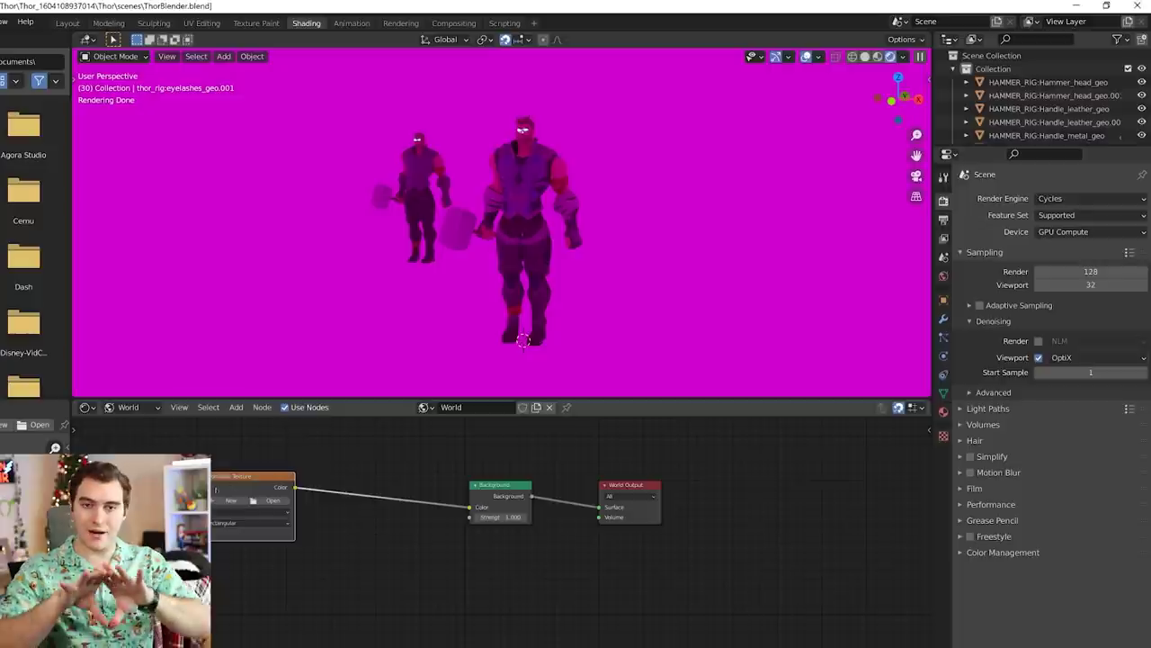
drag(216, 490, 287, 480)
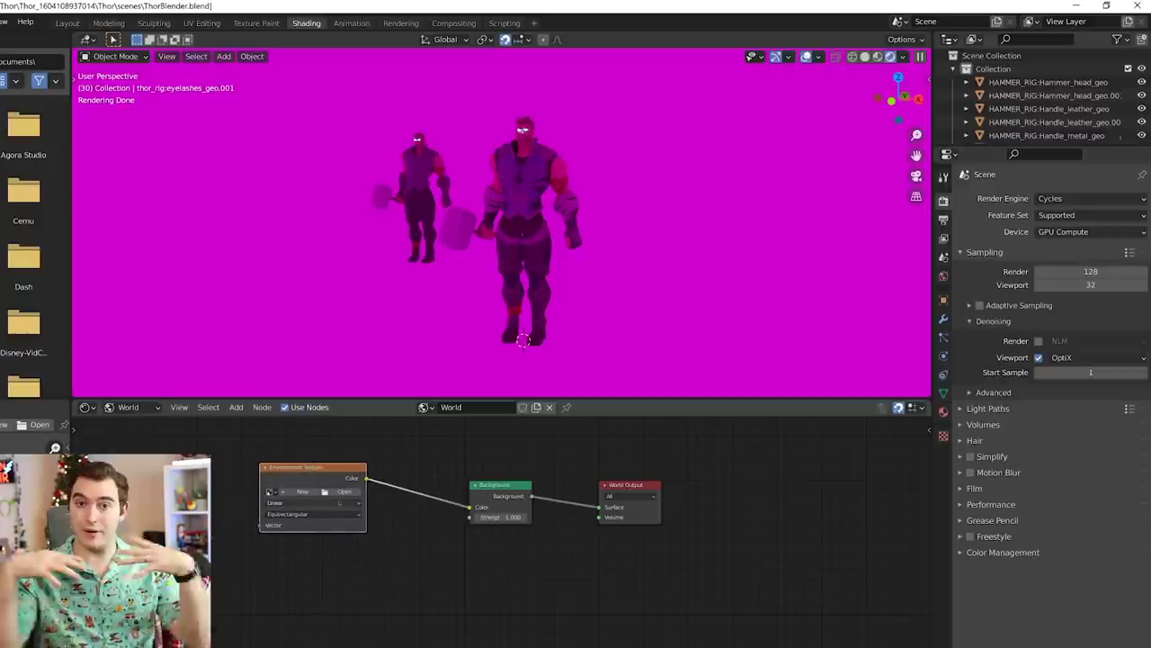
Load kloppenheim_02_8k.hdr from the HDRI-Haven folder into the Environment Texture node
click(344, 492)
scroll(235, 387, down, 4)
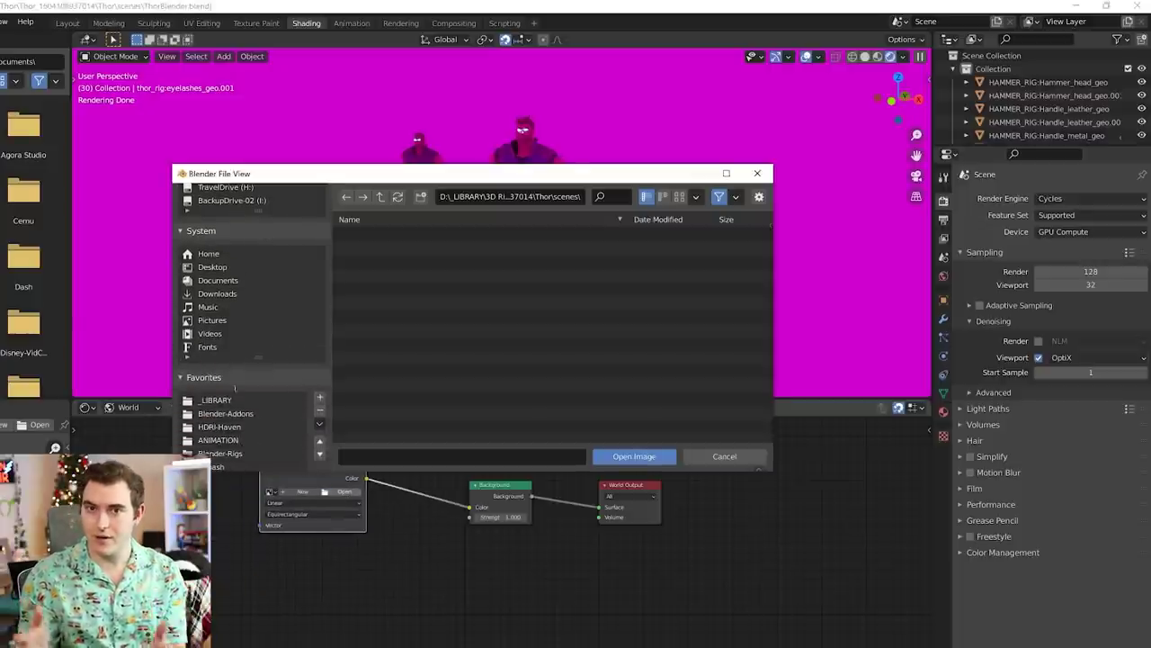
click(235, 426)
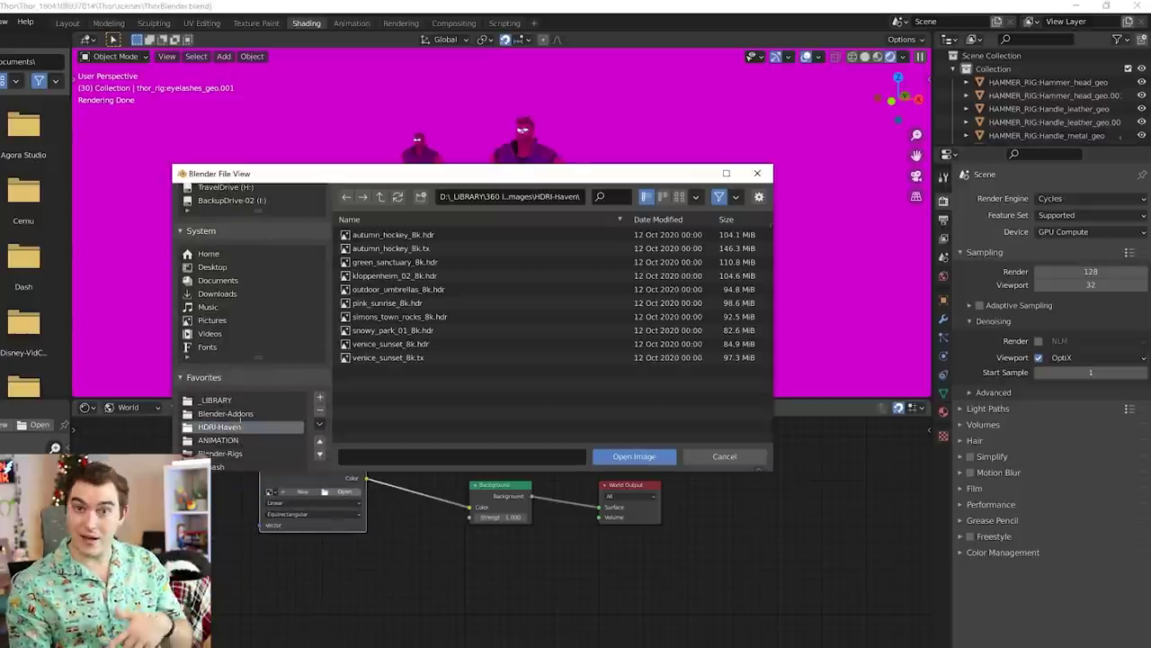
click(429, 276)
click(635, 456)
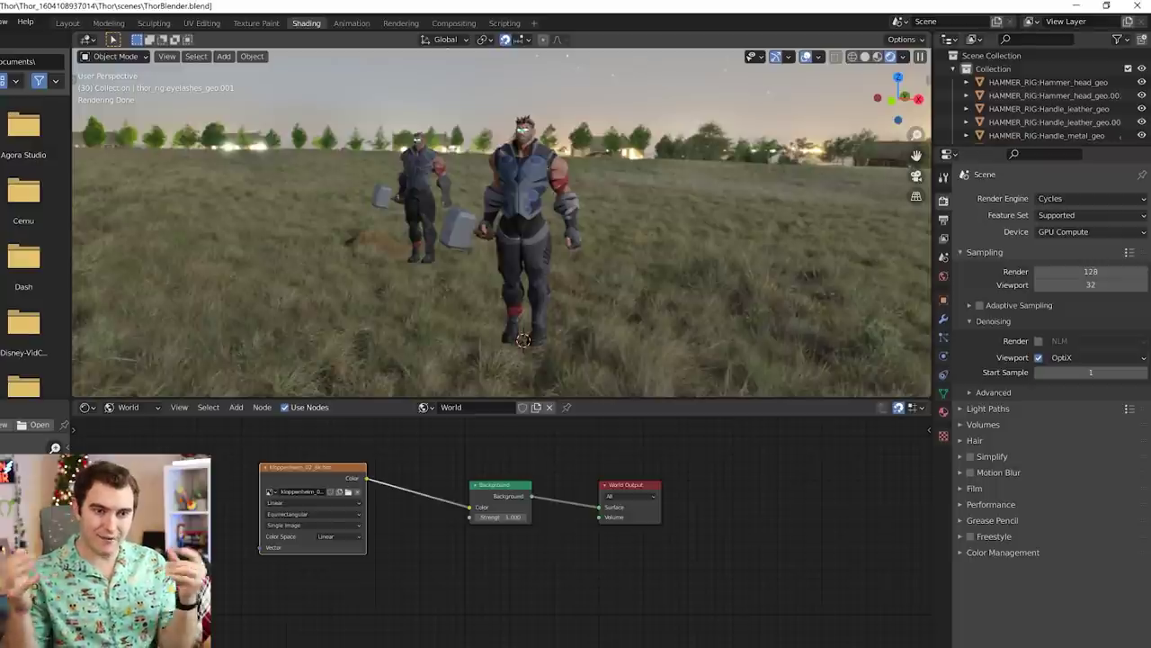
Examine the Thor figures and glowing eyes under the HDRI lighting, comparing material preview with rendered shading
middle_drag(550, 167, 559, 179)
scroll(559, 180, down, 9)
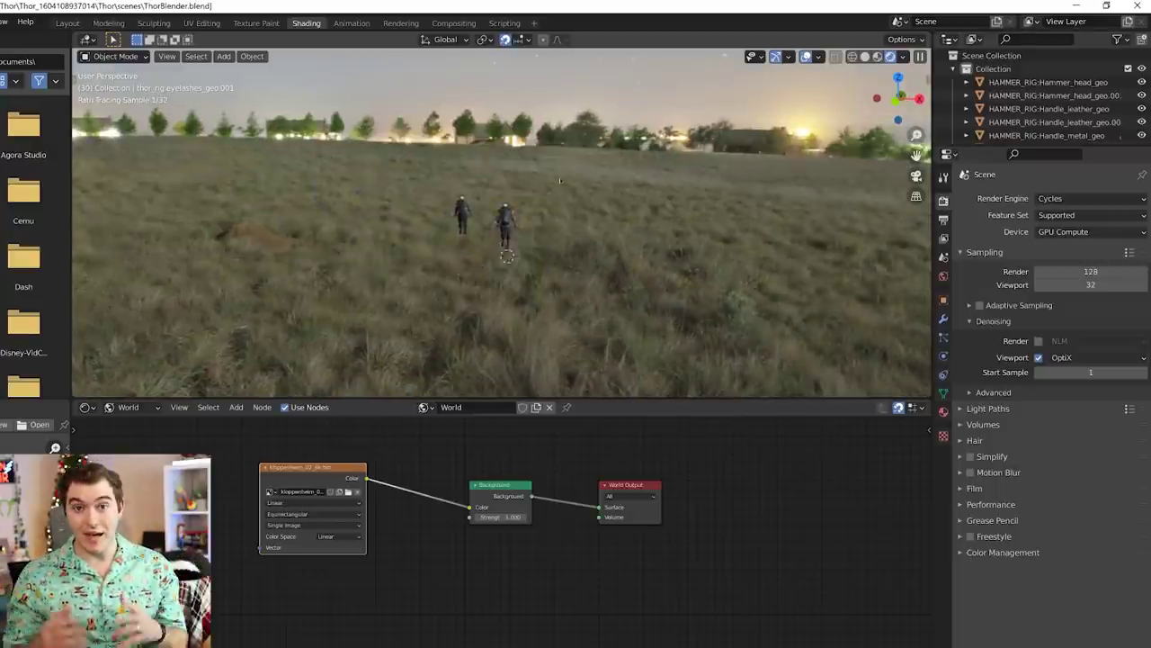
scroll(560, 180, up, 10)
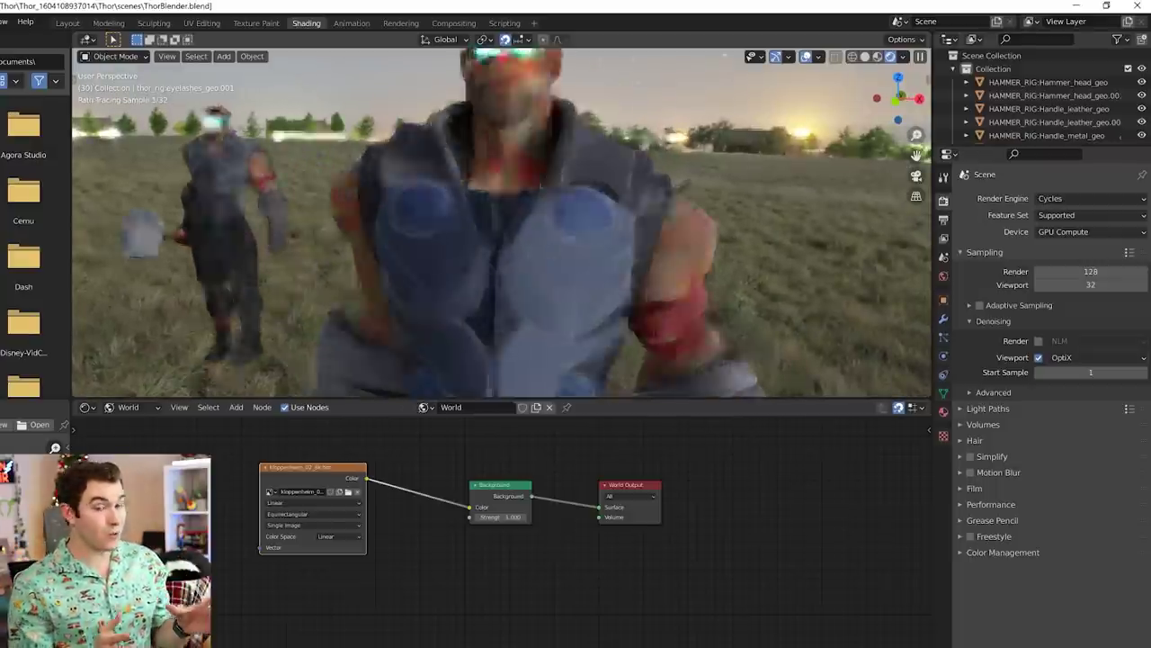
shift+middle_drag(541, 186, 517, 279)
scroll(535, 198, up, 4)
shift+middle_drag(542, 180, 525, 260)
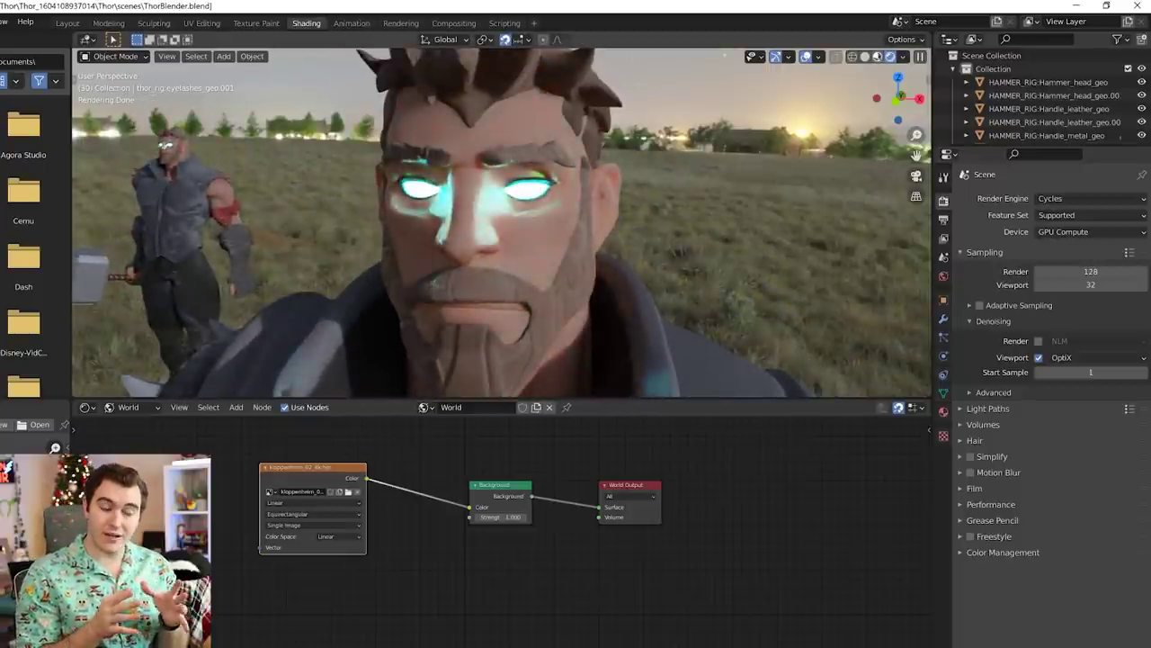
click(877, 57)
scroll(631, 221, down, 5)
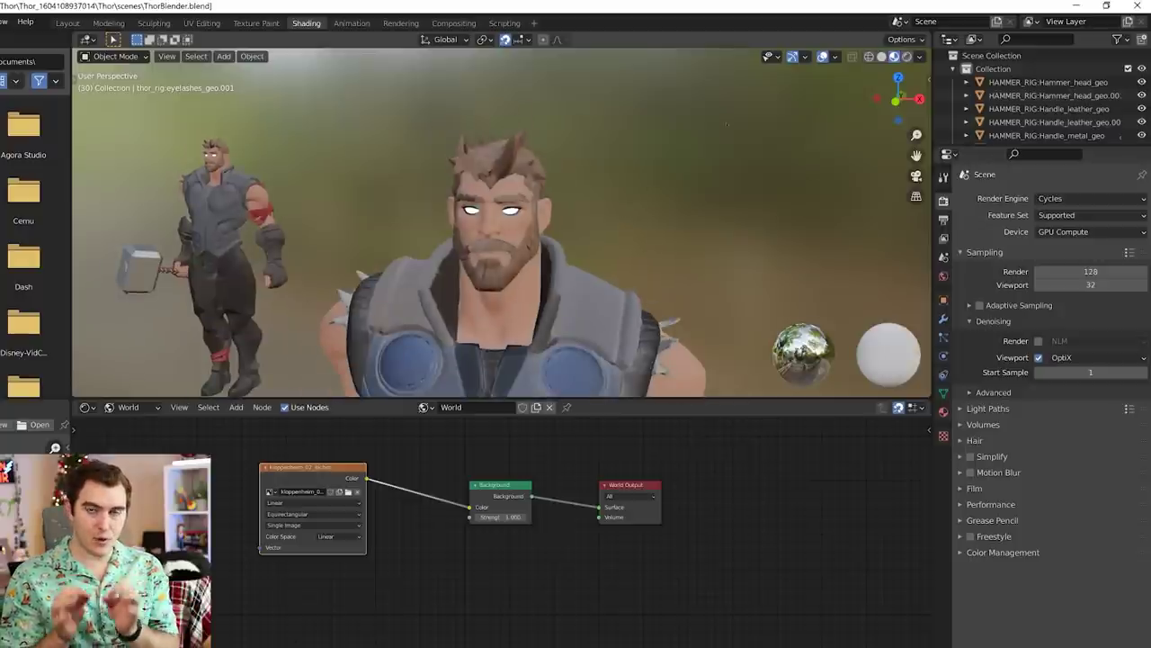
middle_drag(430, 235, 445, 256)
scroll(442, 241, down, 4)
click(906, 56)
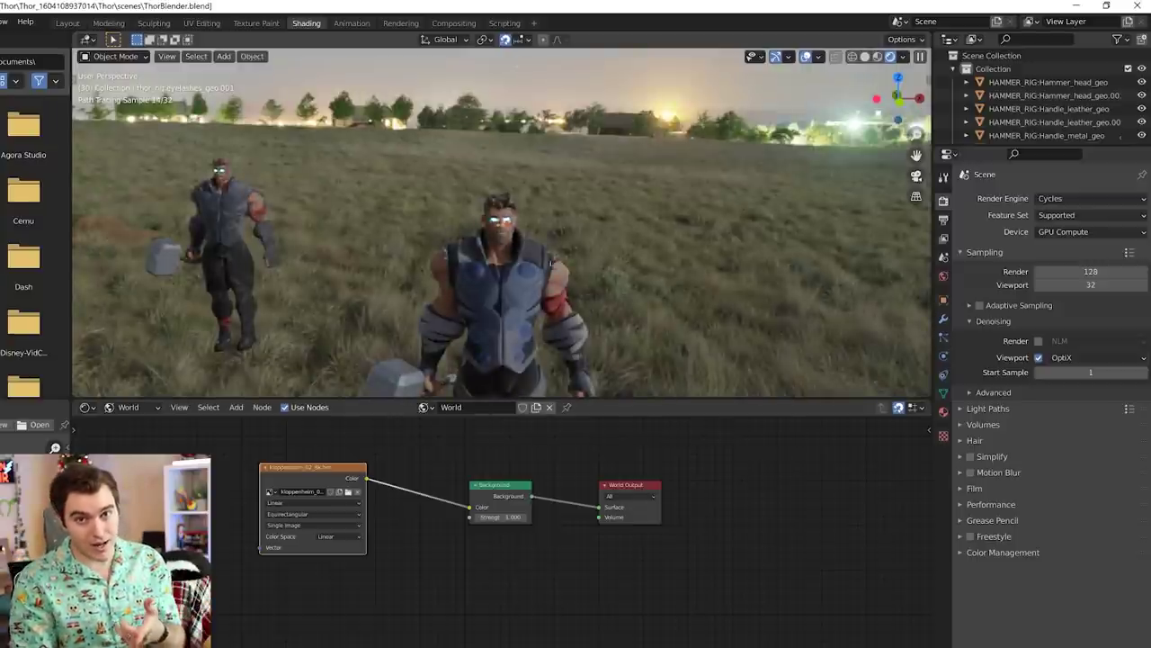
scroll(541, 243, up, 6)
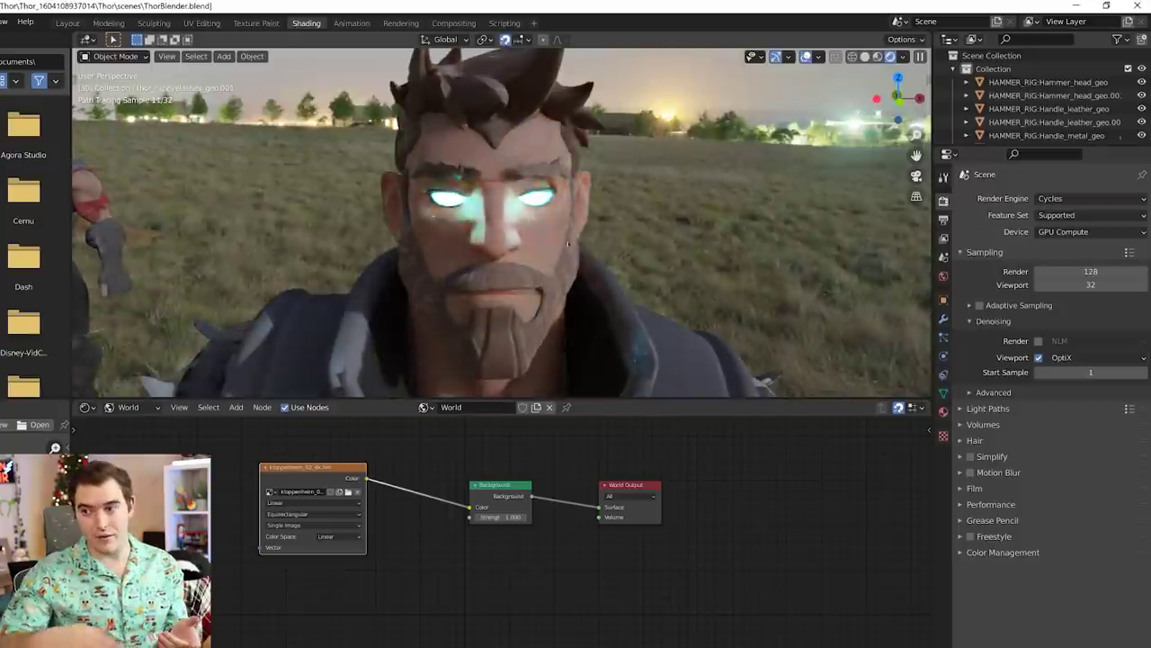
scroll(568, 242, down, 6)
Replace the glowing Eyes material on thor_rig:eyeballs_geo with the Face material
click(468, 236)
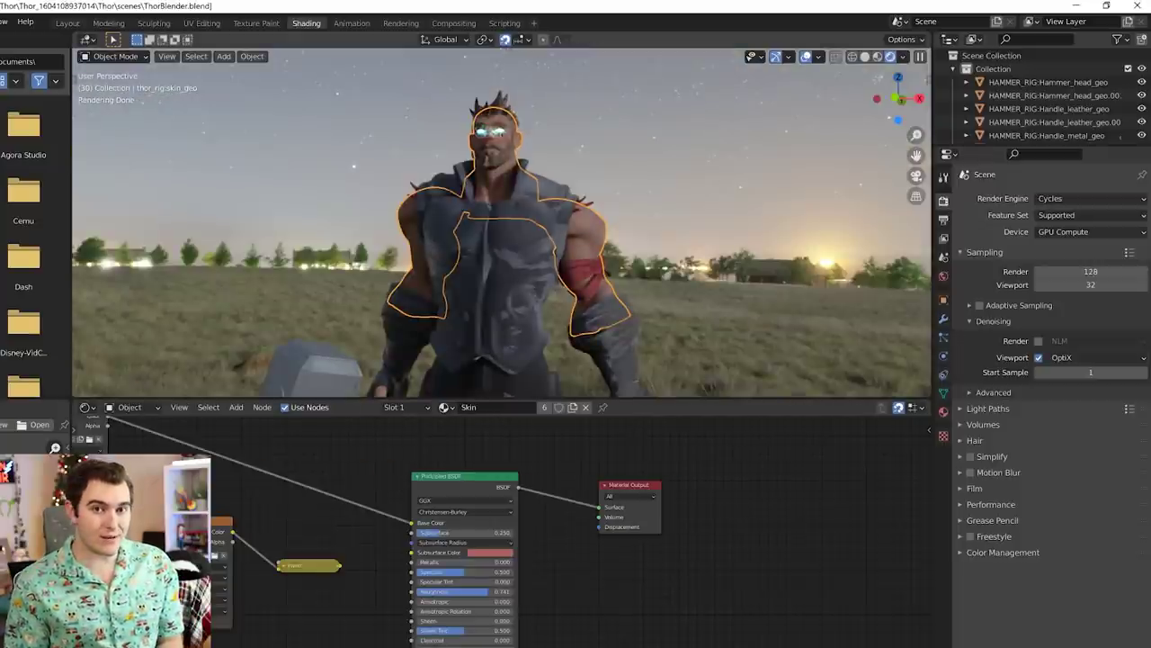
click(491, 135)
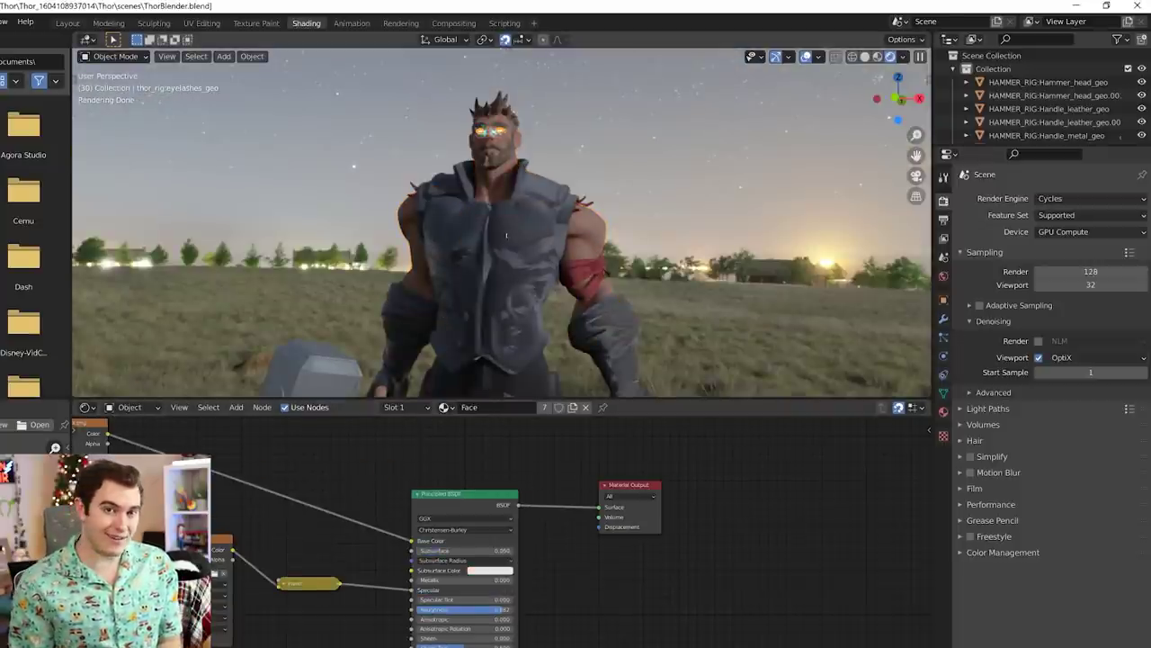
scroll(516, 169, up, 5)
scroll(509, 160, down, 3)
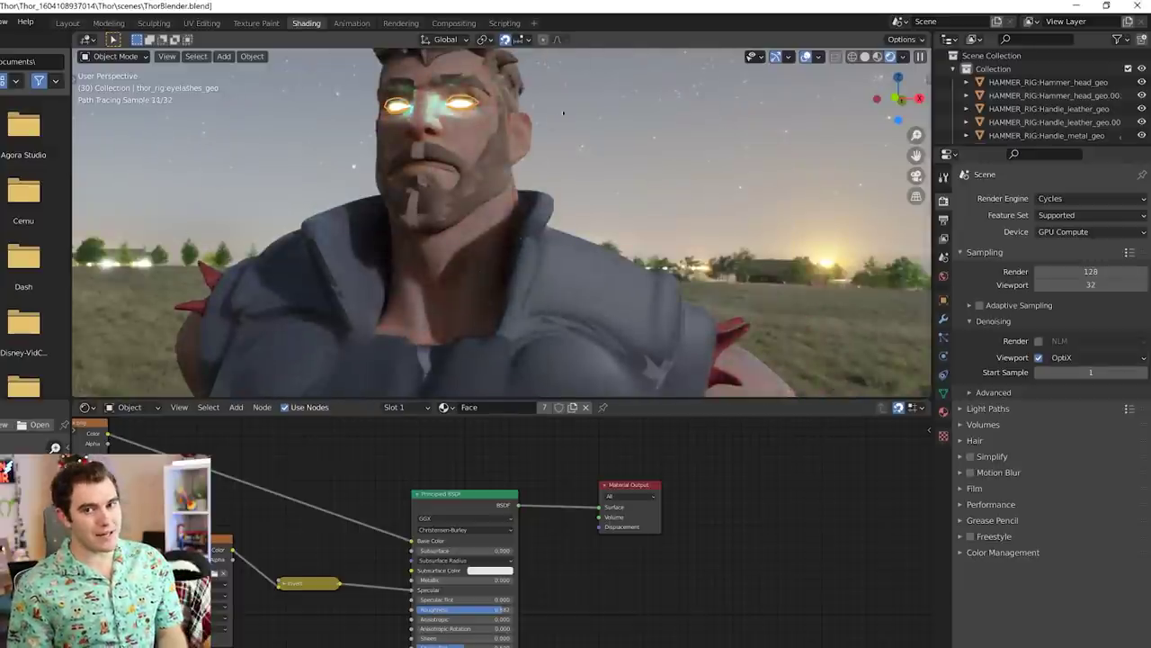
click(459, 104)
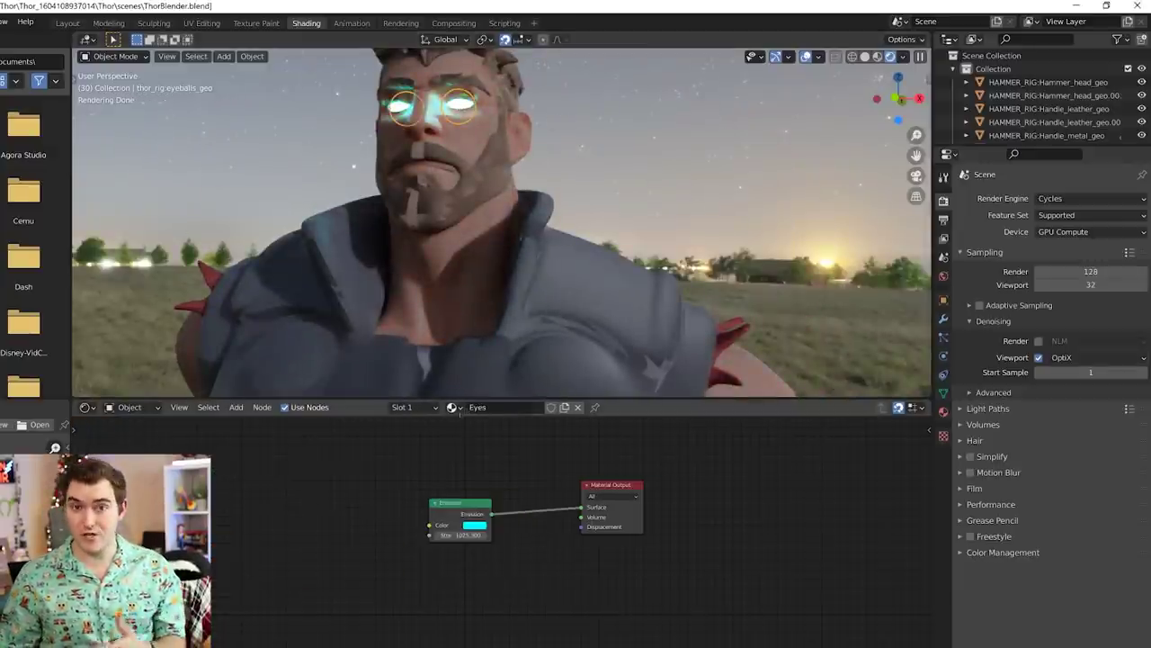
click(451, 407)
click(485, 452)
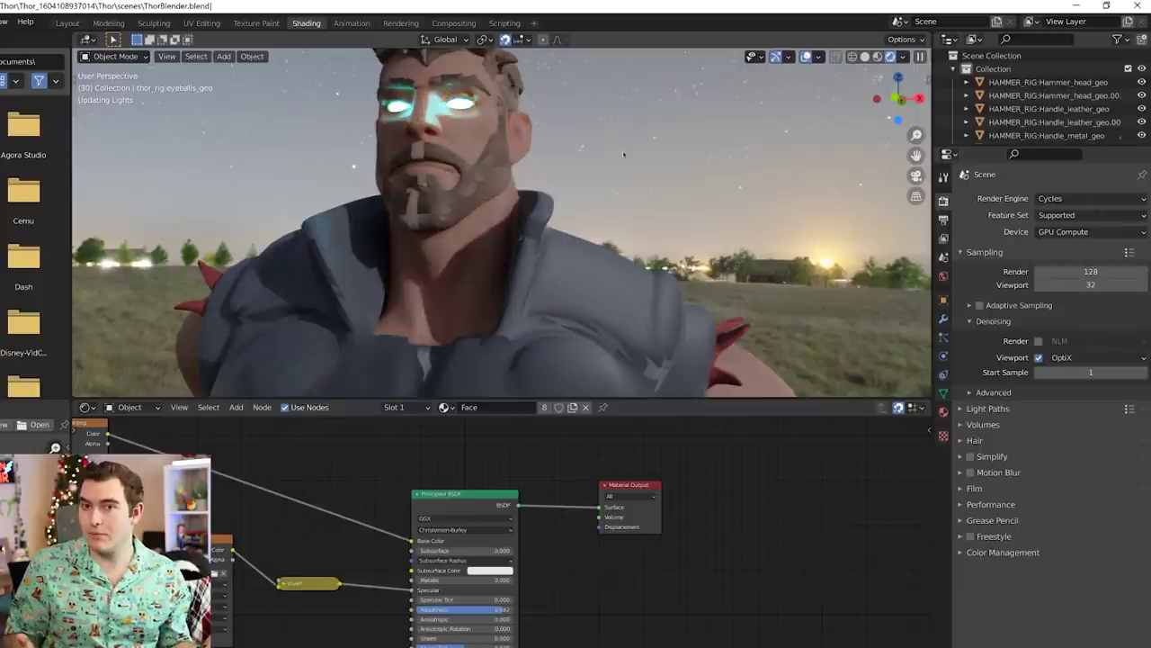
Try the Eyes emission material on thor_rig:hair_geo.001 and change its emission color to yellow
scroll(626, 162, down, 9)
shift+middle_drag(632, 174, 441, 317)
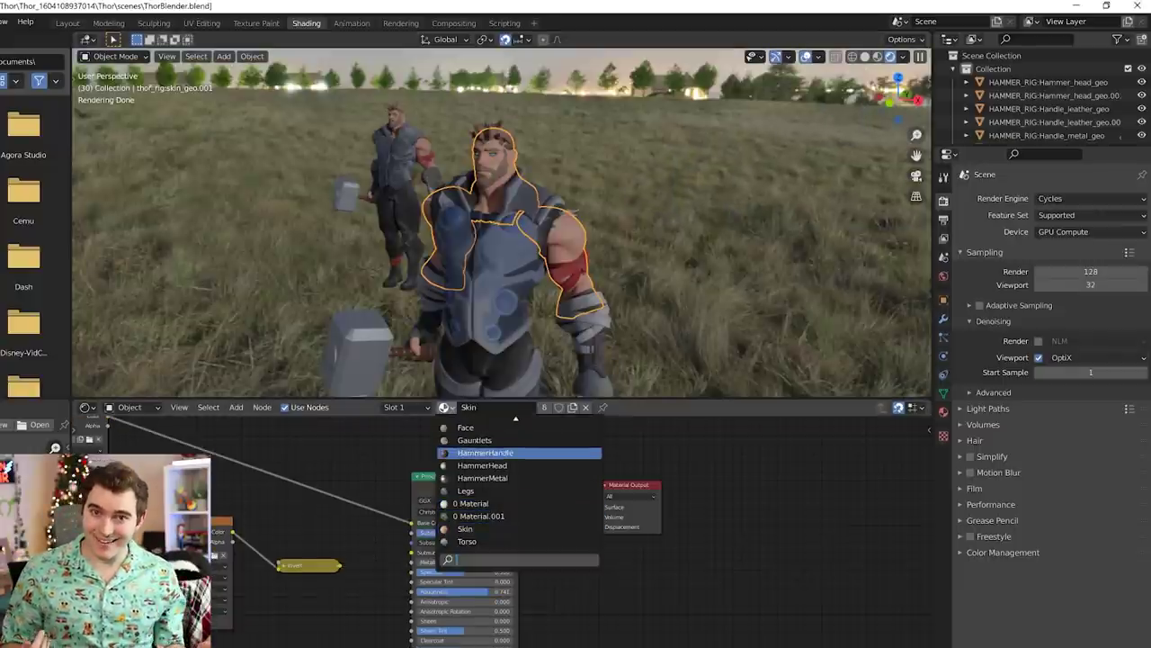
scroll(519, 478, up, 3)
click(466, 440)
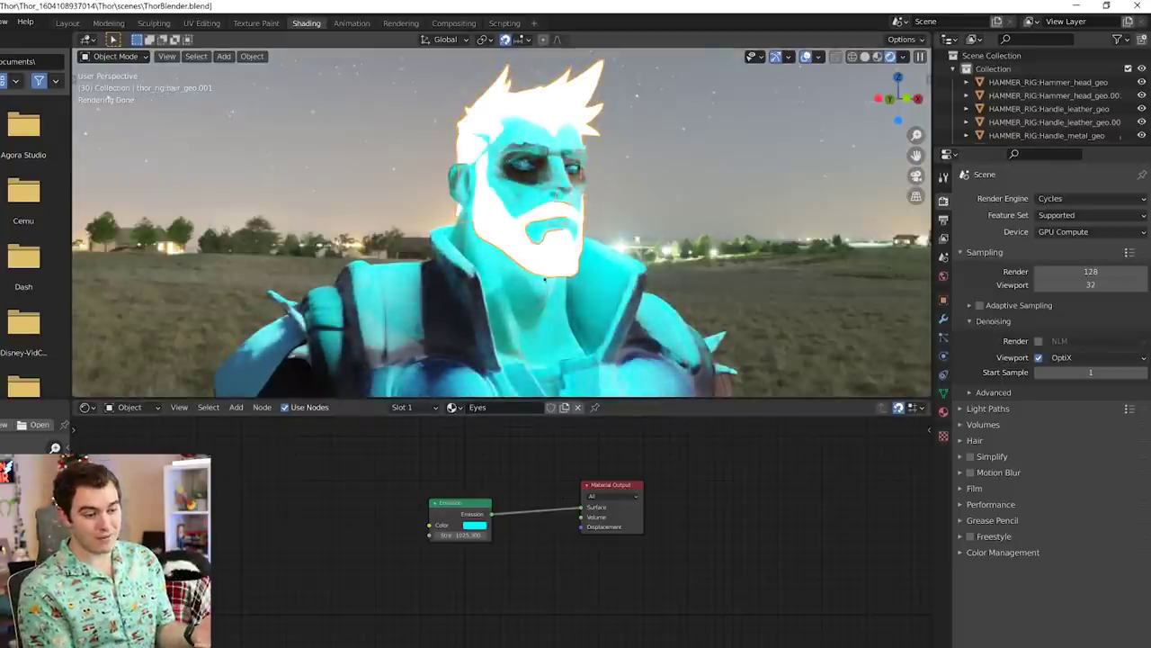
click(475, 525)
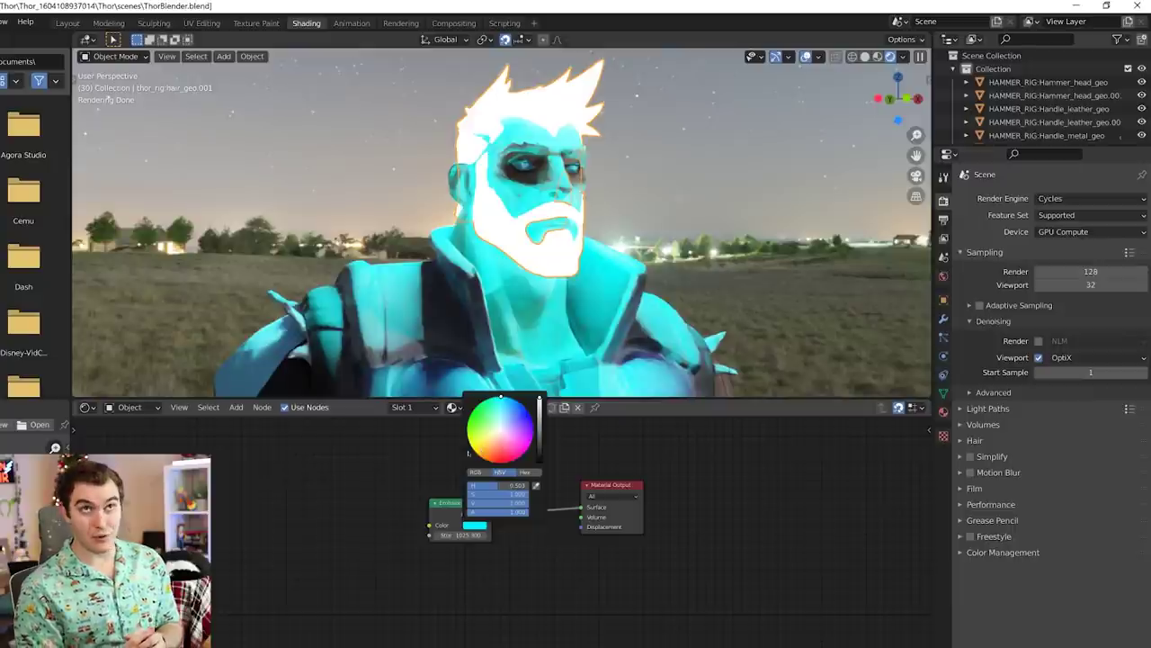
click(468, 453)
click(675, 174)
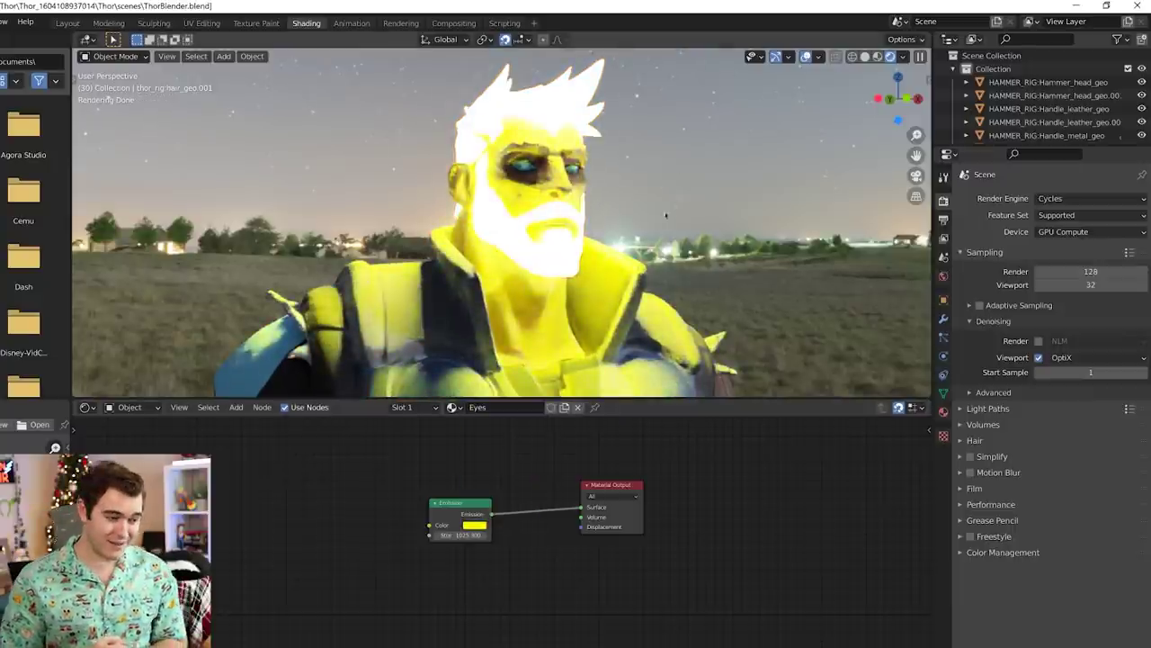
Switch the render engine to Eevee and inspect the front Thor from the front and back
click(1091, 198)
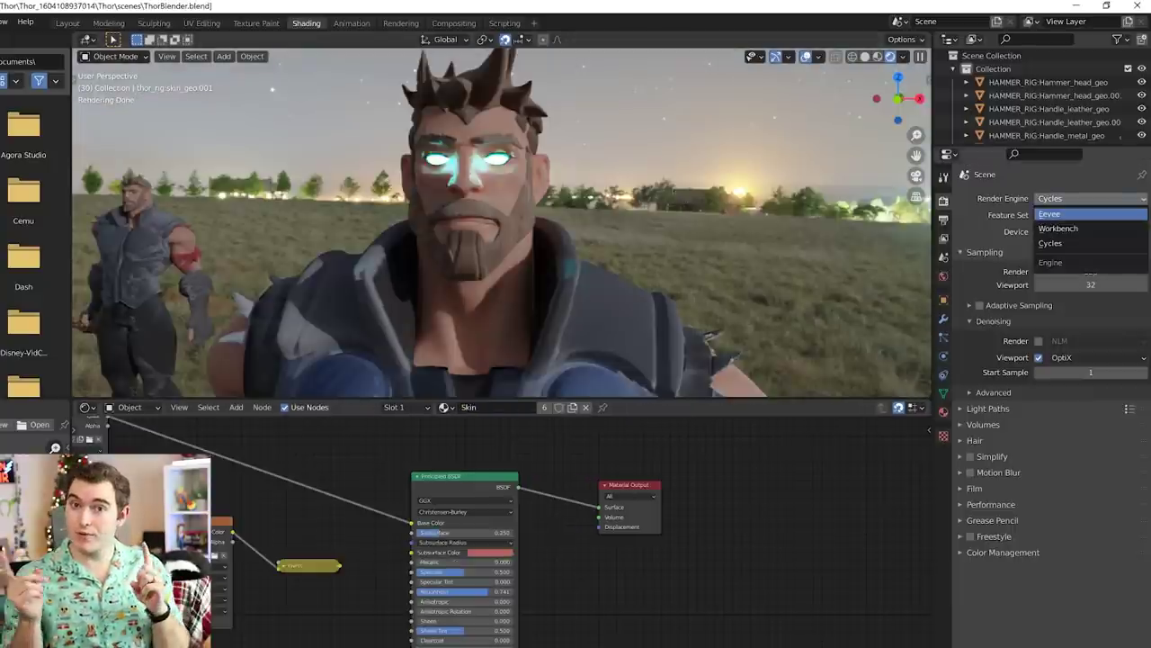
click(1062, 214)
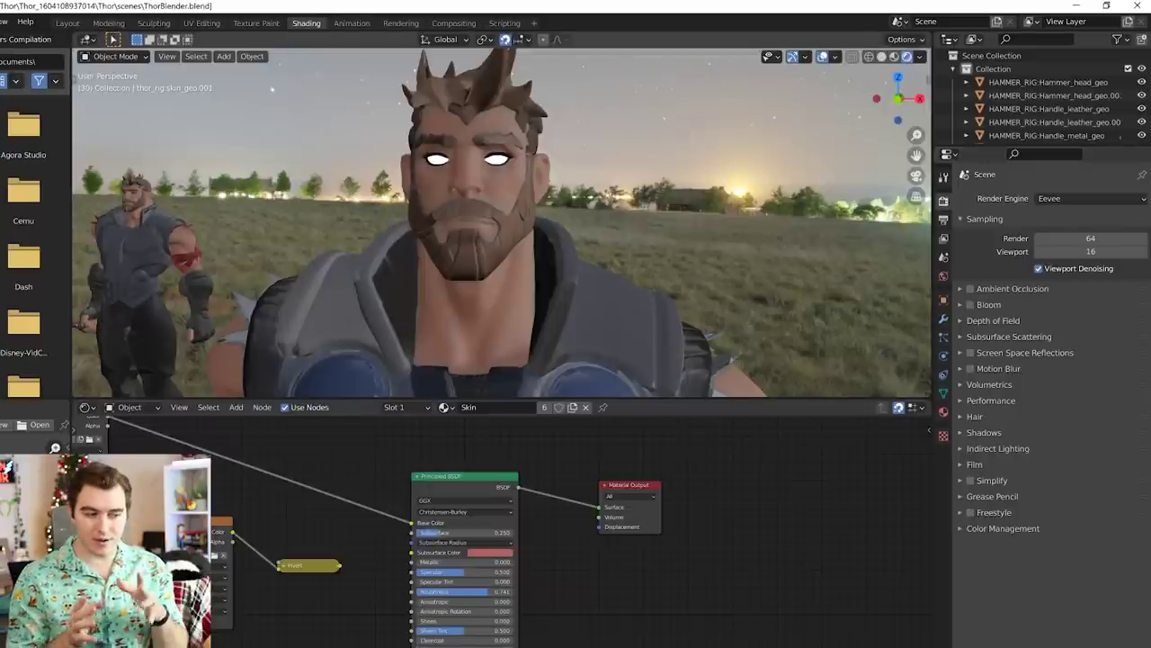
mouse_move(562, 212)
middle_down()
mouse_move(673, 185)
mouse_move(570, 185)
mouse_move(571, 216)
middle_up()
scroll(571, 185, down, 4)
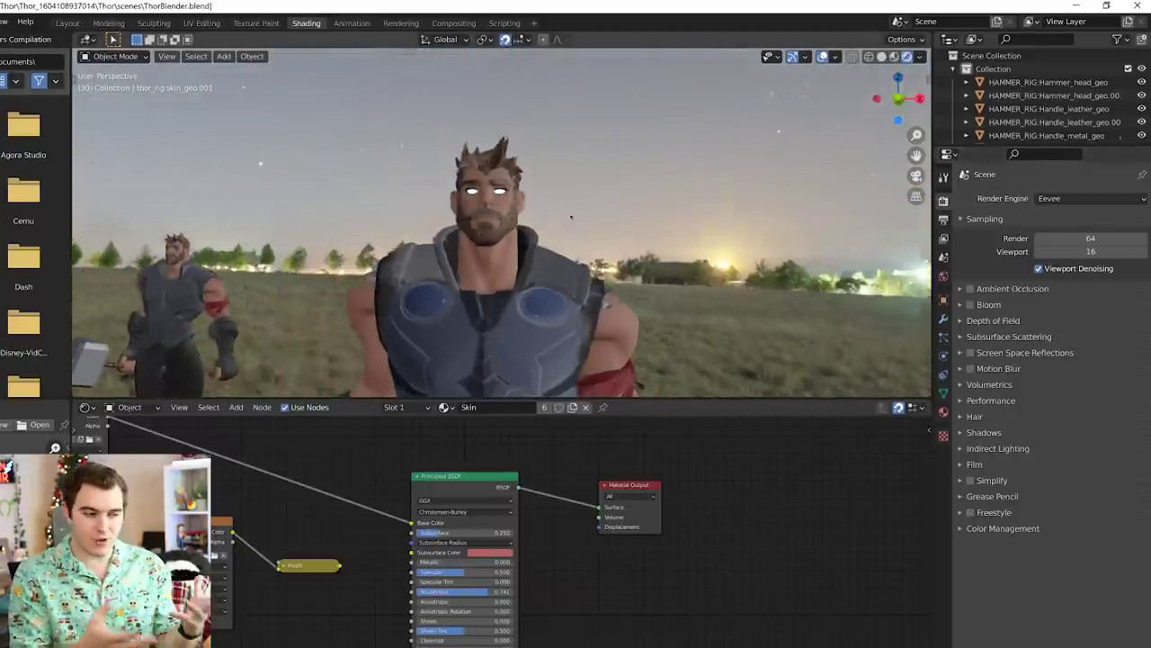
scroll(571, 217, up, 3)
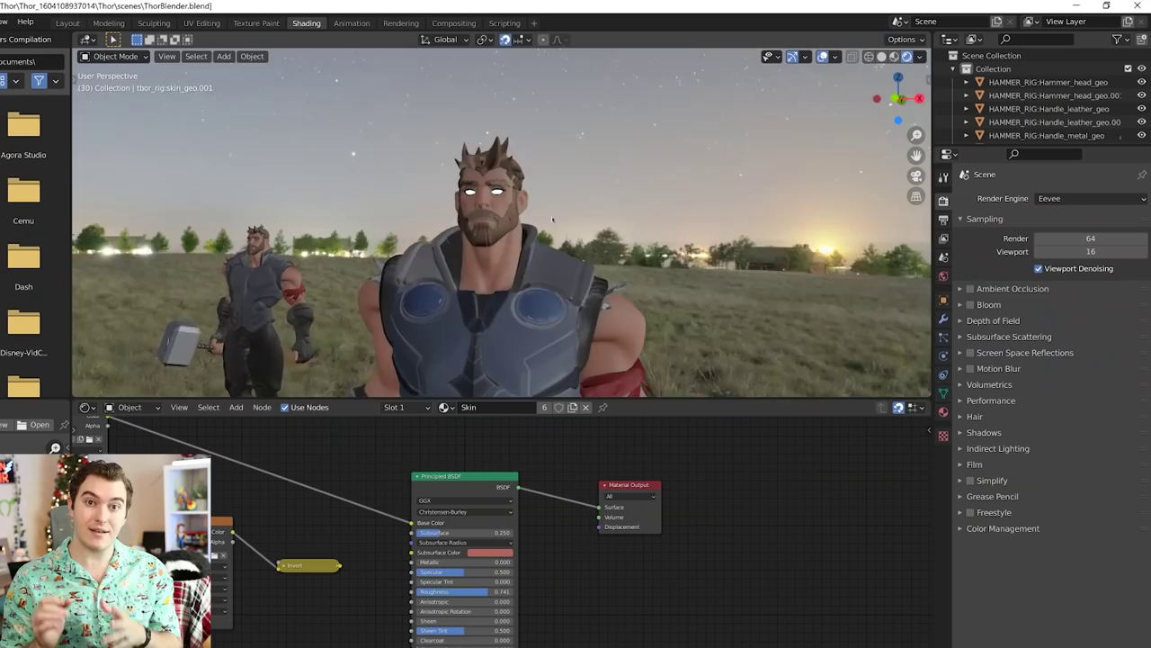
middle_drag(558, 234, 334, 204)
scroll(564, 208, up, 4)
scroll(537, 223, down, 5)
scroll(492, 180, up, 3)
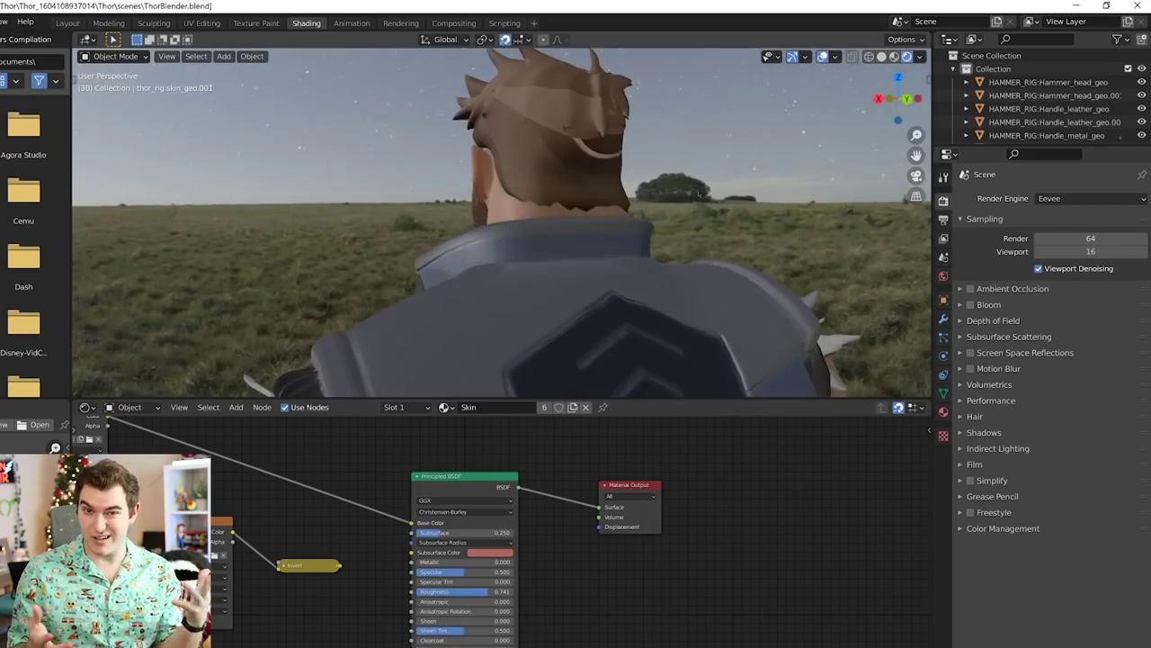
Add an area light at the front Thor's feet and scale it up to a large square around him
middle_drag(699, 194, 619, 259)
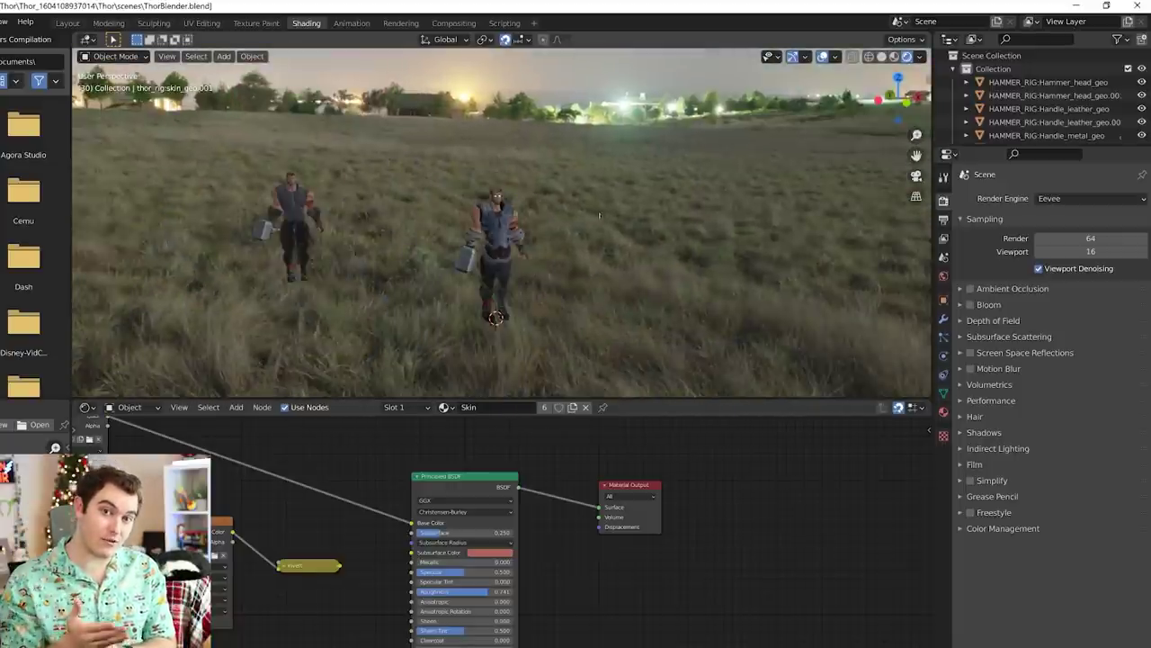
key(shift+a)
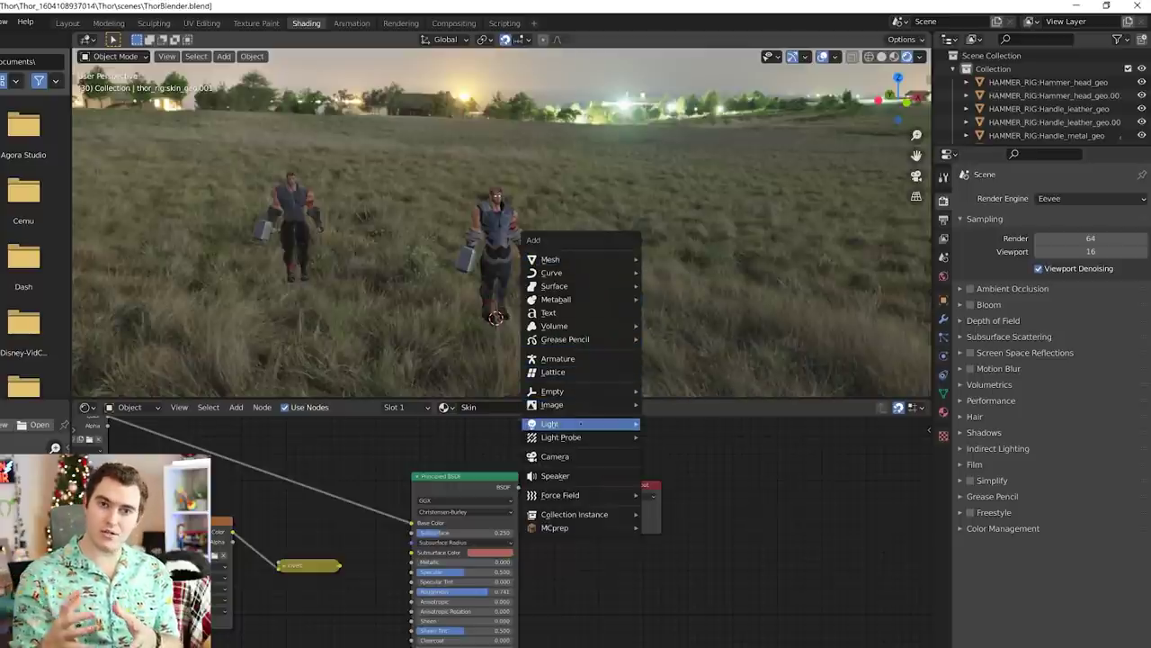
click(667, 467)
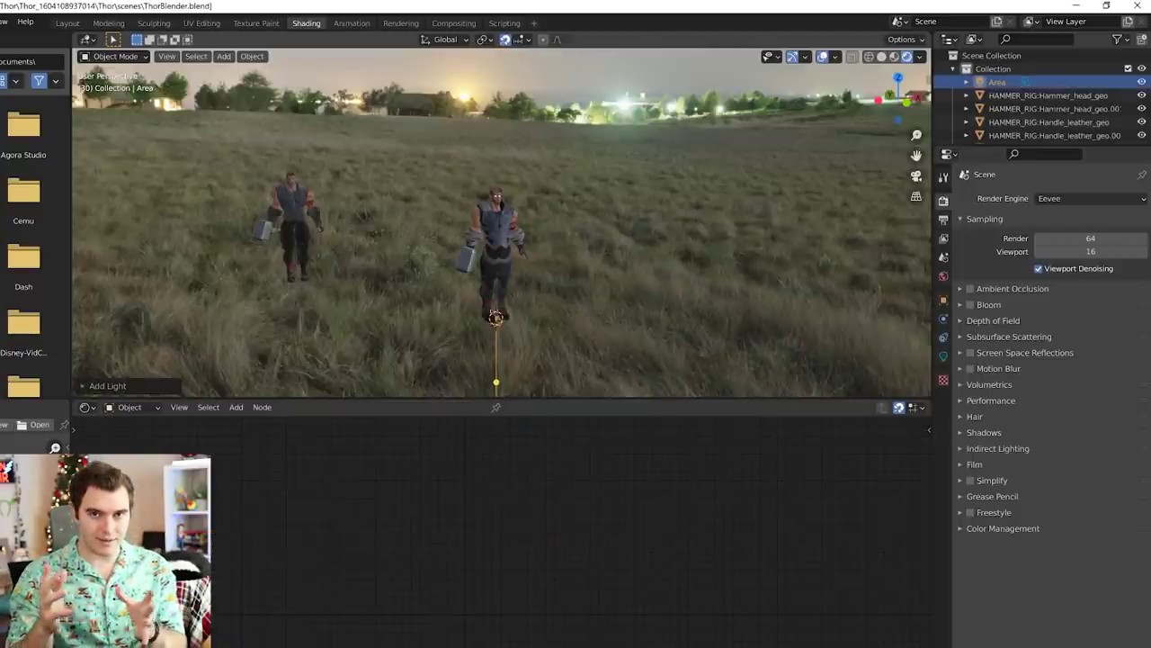
key(s)
click(756, 237)
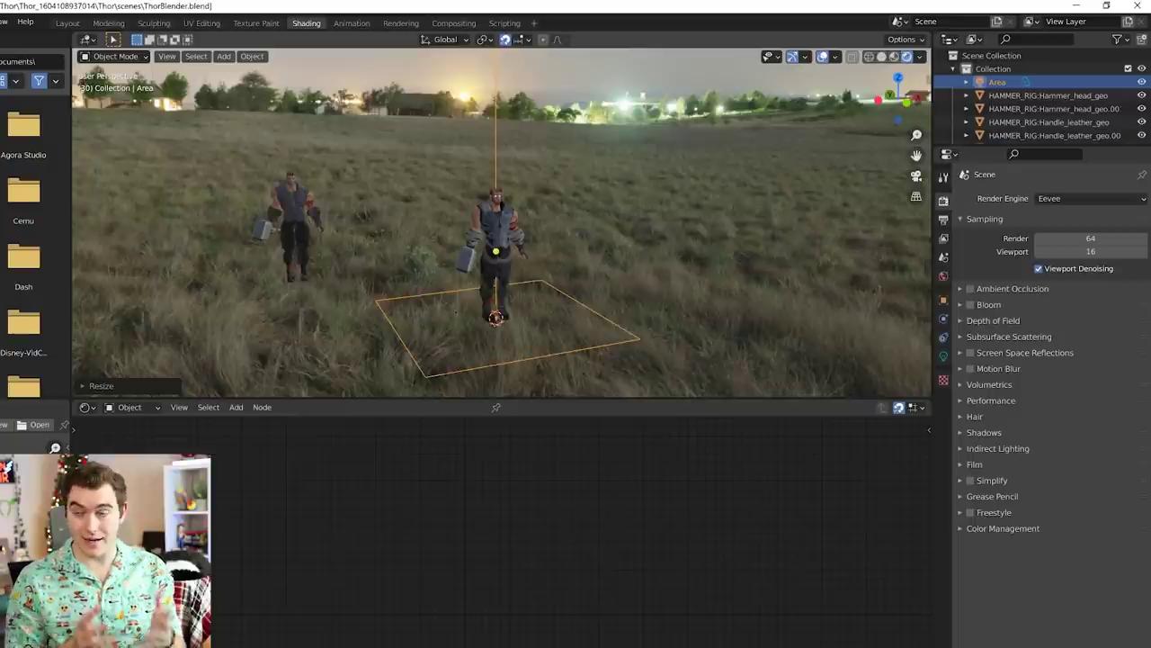
Move the area light out in front of the front Thor and rotate it upright so it faces him
middle_drag(455, 312, 513, 296)
key(g)
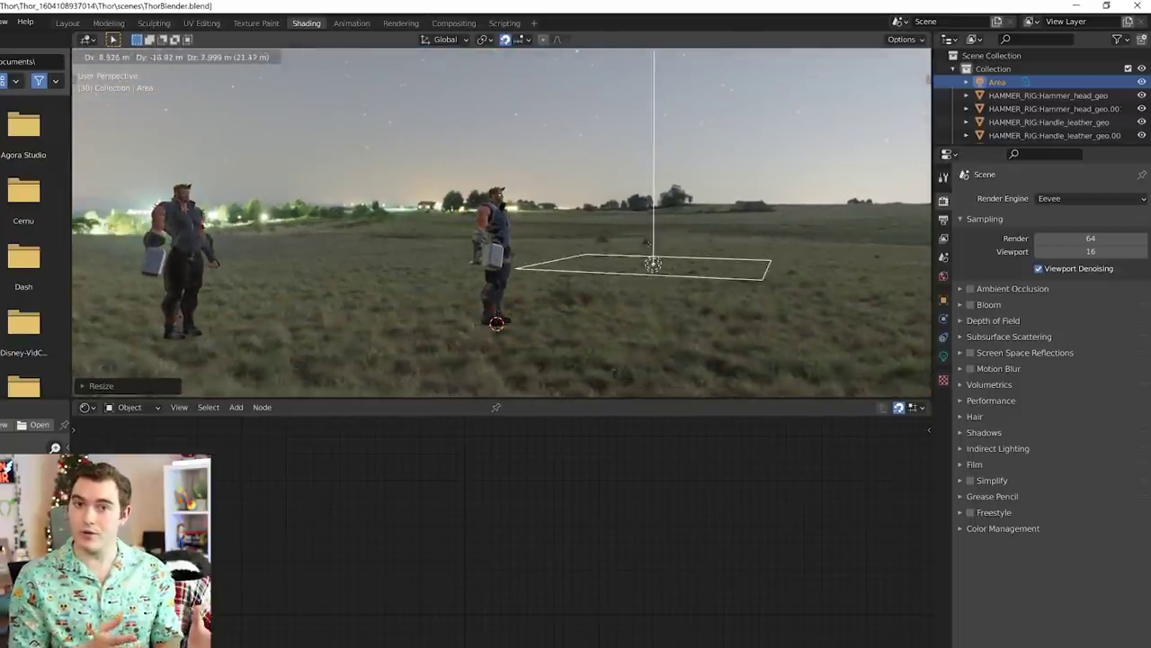
key(Return)
key(r)
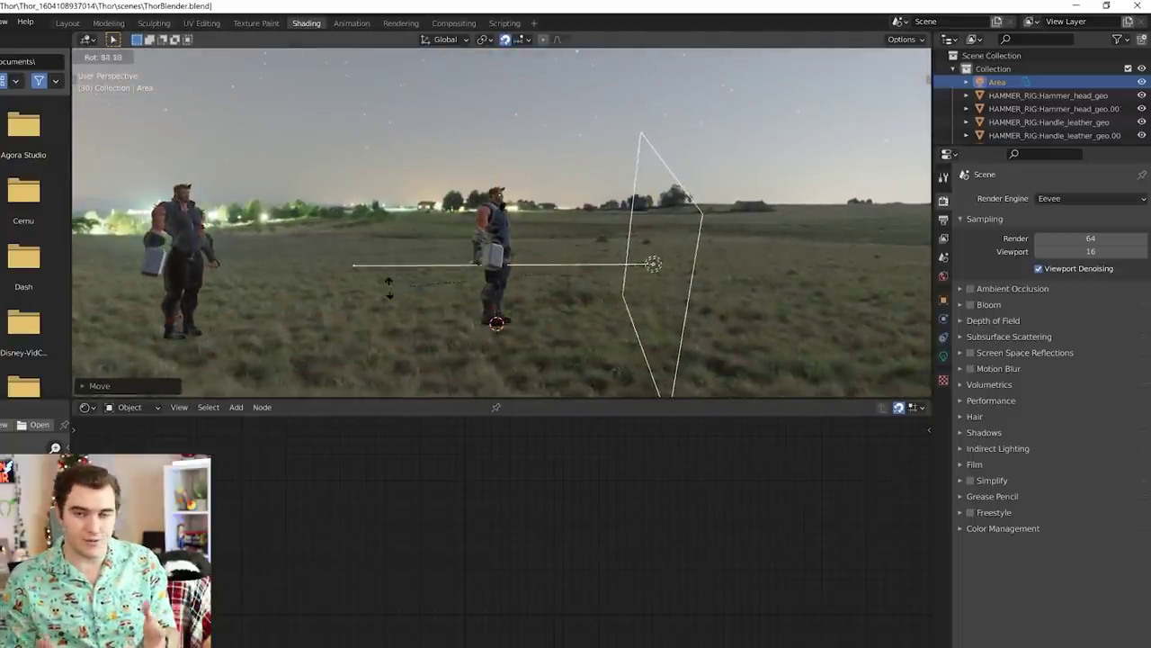
click(389, 288)
Shift the area light sideways from the front Thor and trackball-rotate it to aim at him
middle_drag(389, 287, 243, 295)
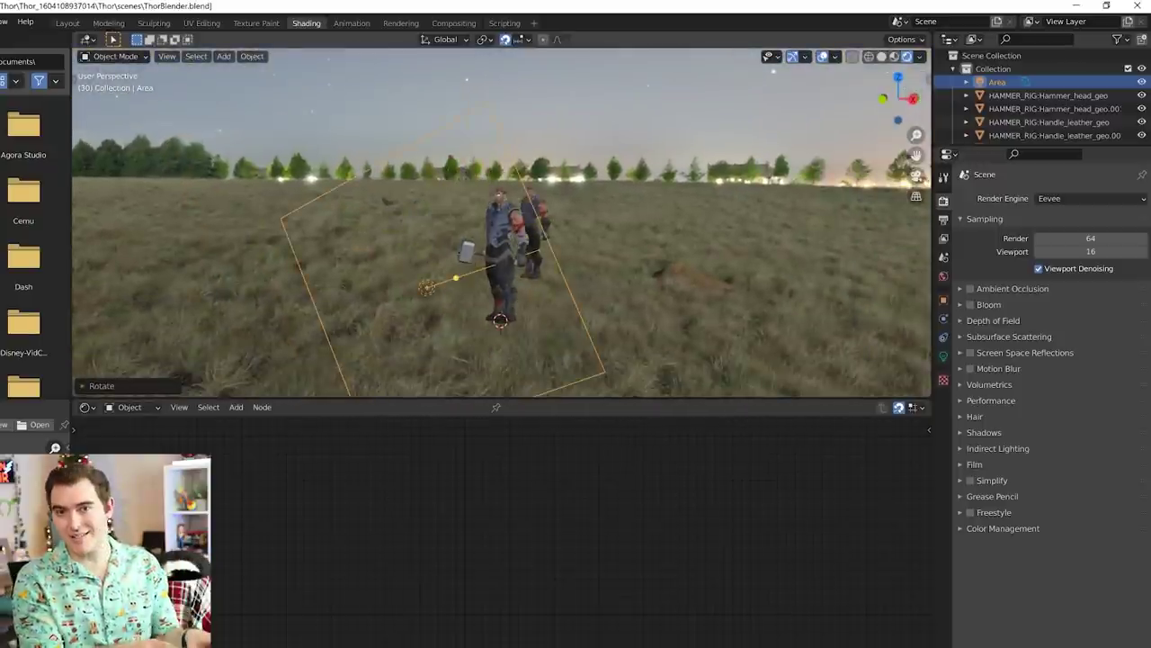
key(g)
click(328, 261)
middle_drag(329, 261, 612, 243)
key(r)
key(r)
click(548, 176)
Raise the area light's power to about 7245 W while viewing the front Thor from the front
middle_drag(549, 175, 404, 219)
scroll(449, 216, up, 5)
middle_drag(485, 213, 520, 192)
scroll(520, 193, up, 2)
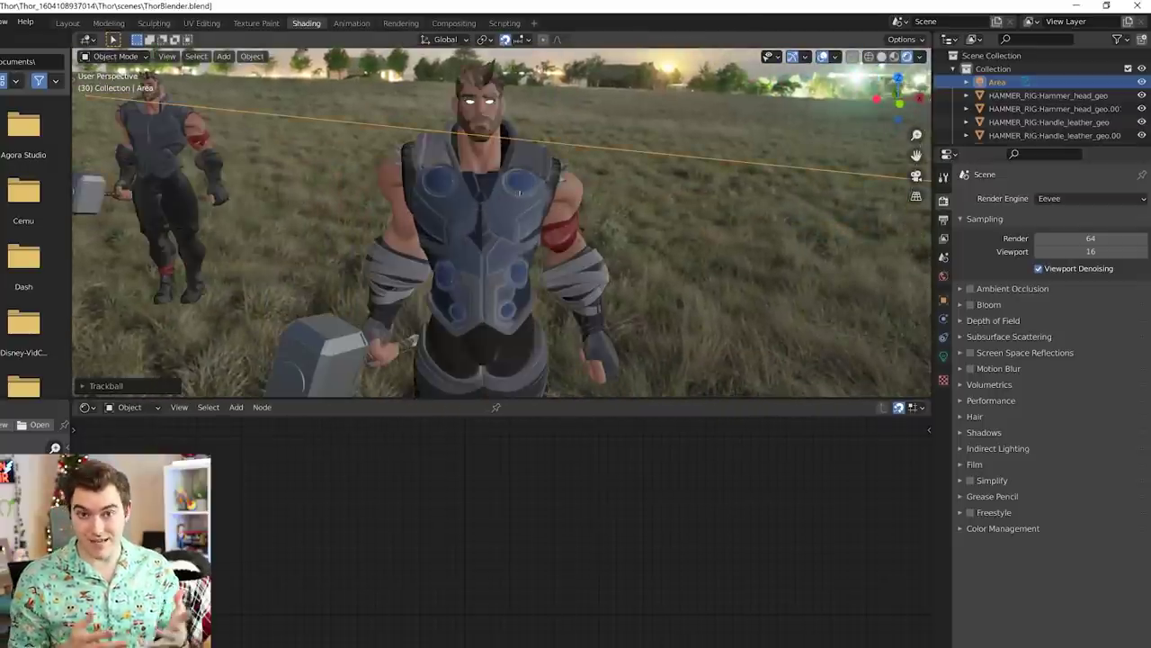
scroll(519, 191, down, 3)
click(943, 356)
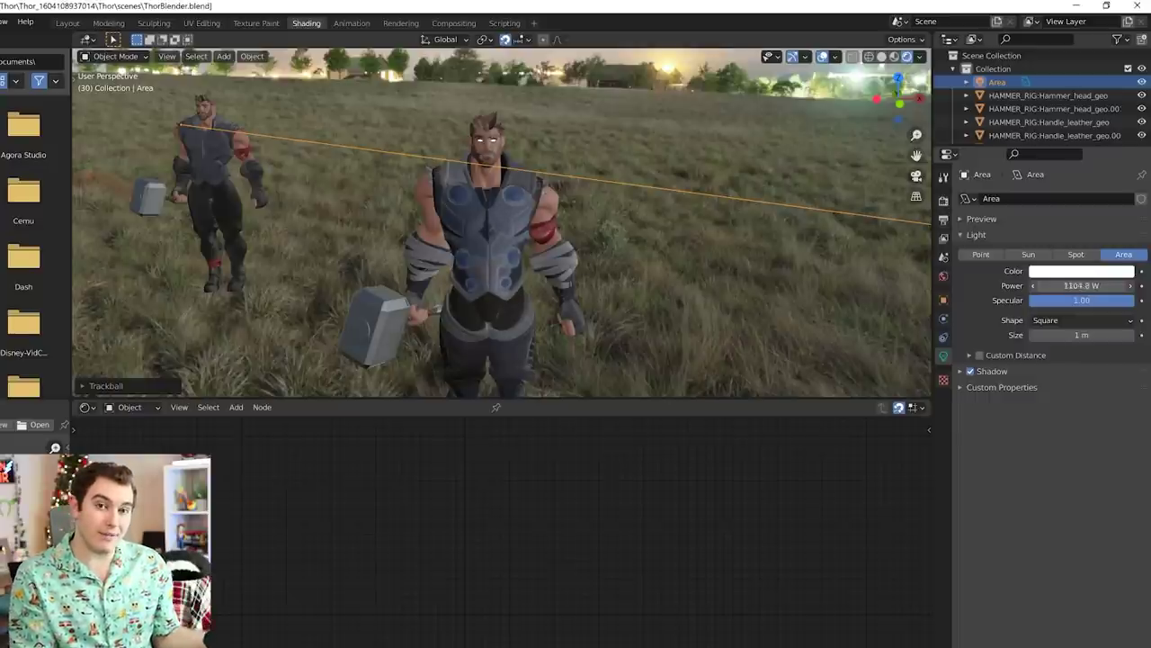
drag(1081, 285, 1115, 285)
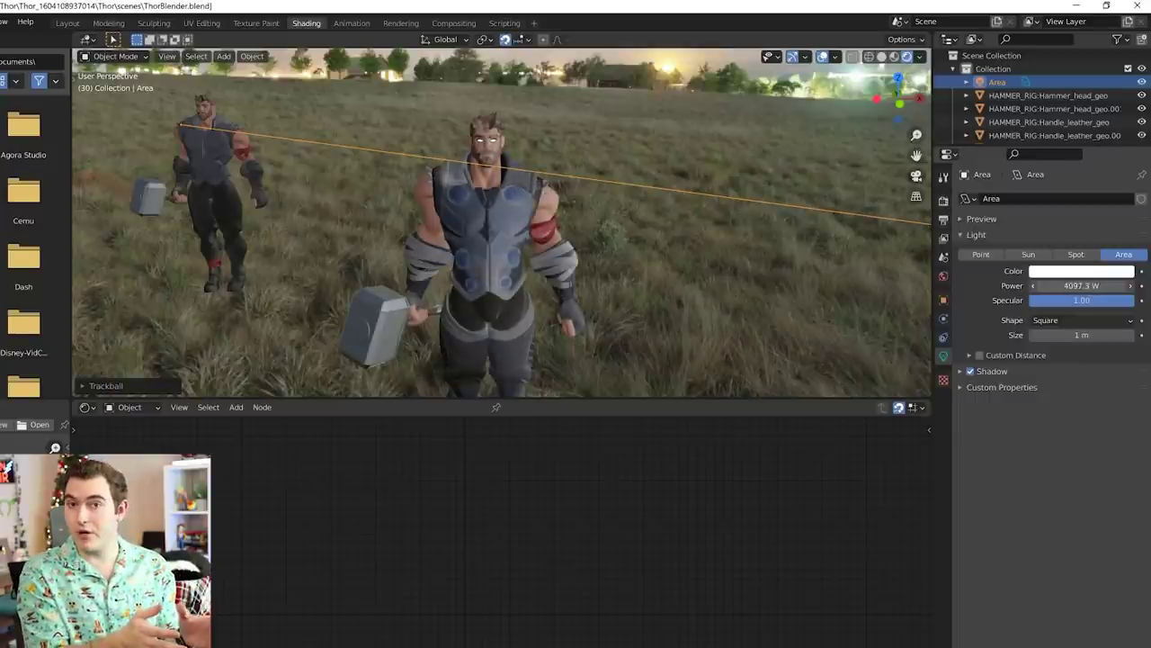
drag(1081, 285, 1101, 285)
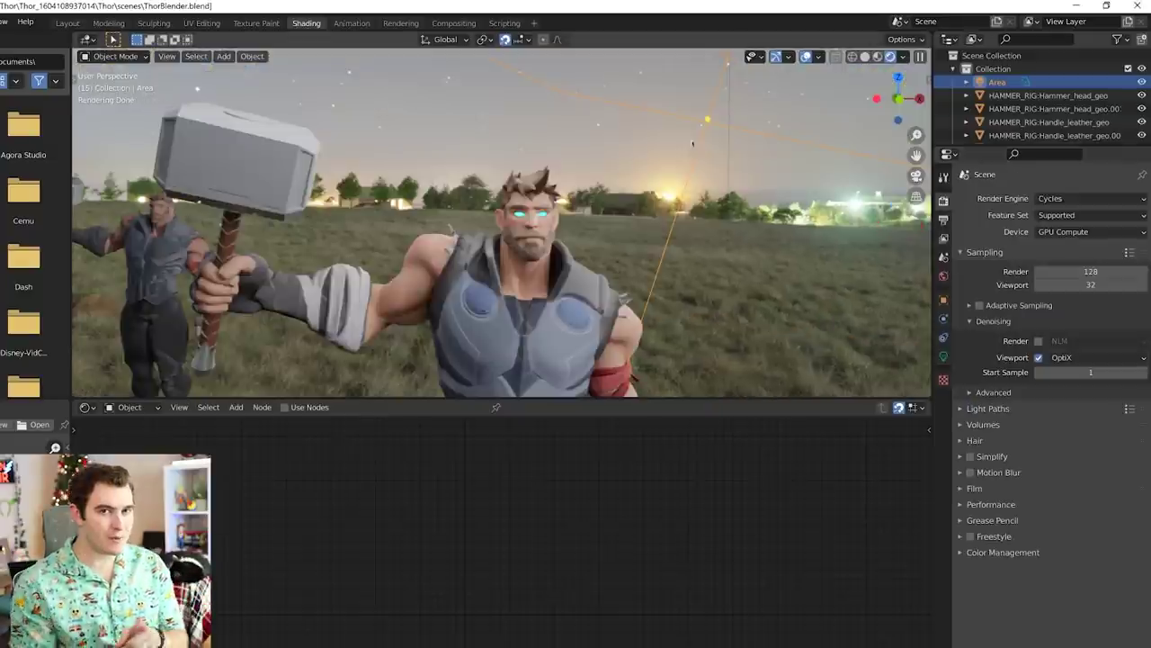
Lower the area light beside the front Thor by about 7 m in the Cycles view, and delete it
key(g)
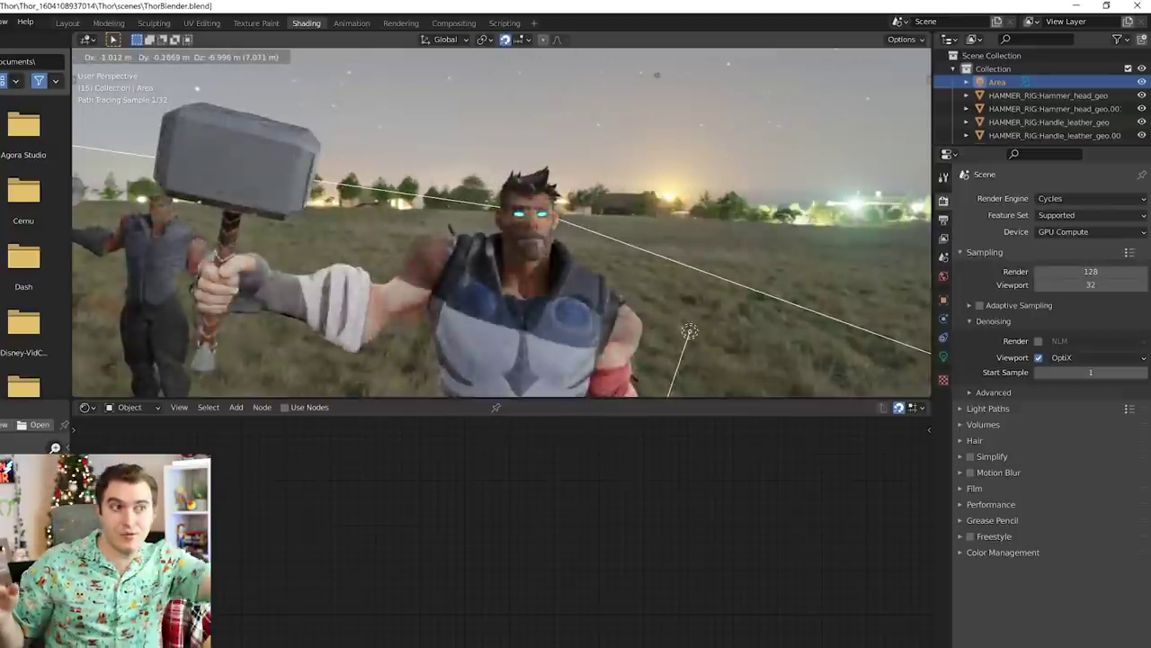
click(692, 346)
key(Delete)
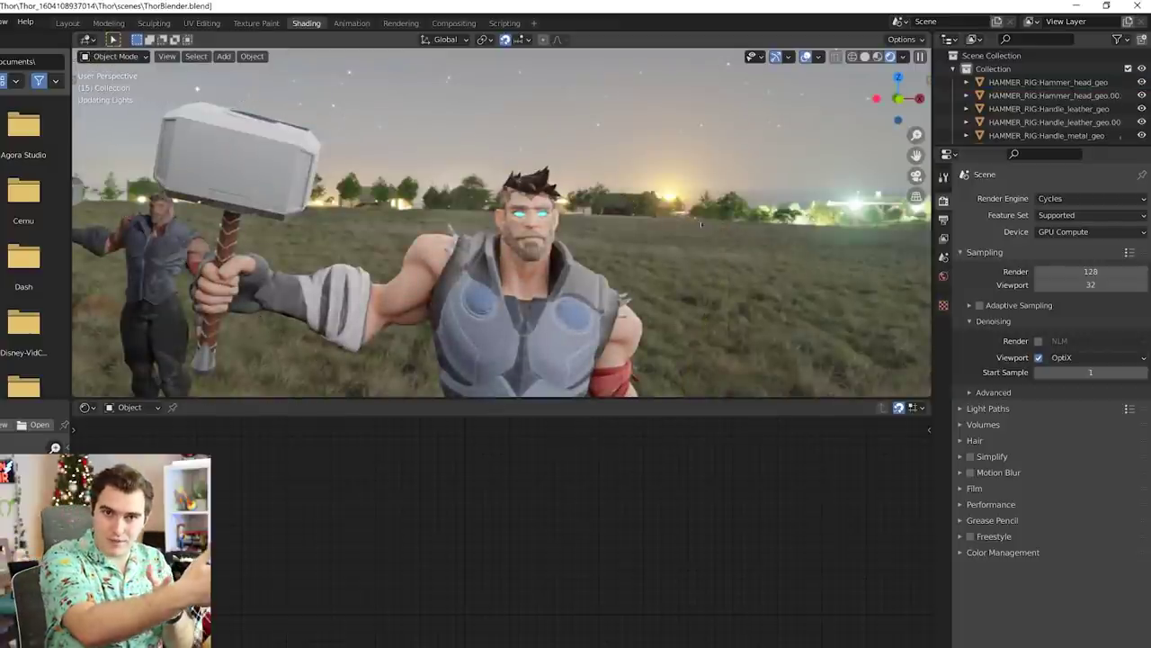
scroll(670, 230, down, 5)
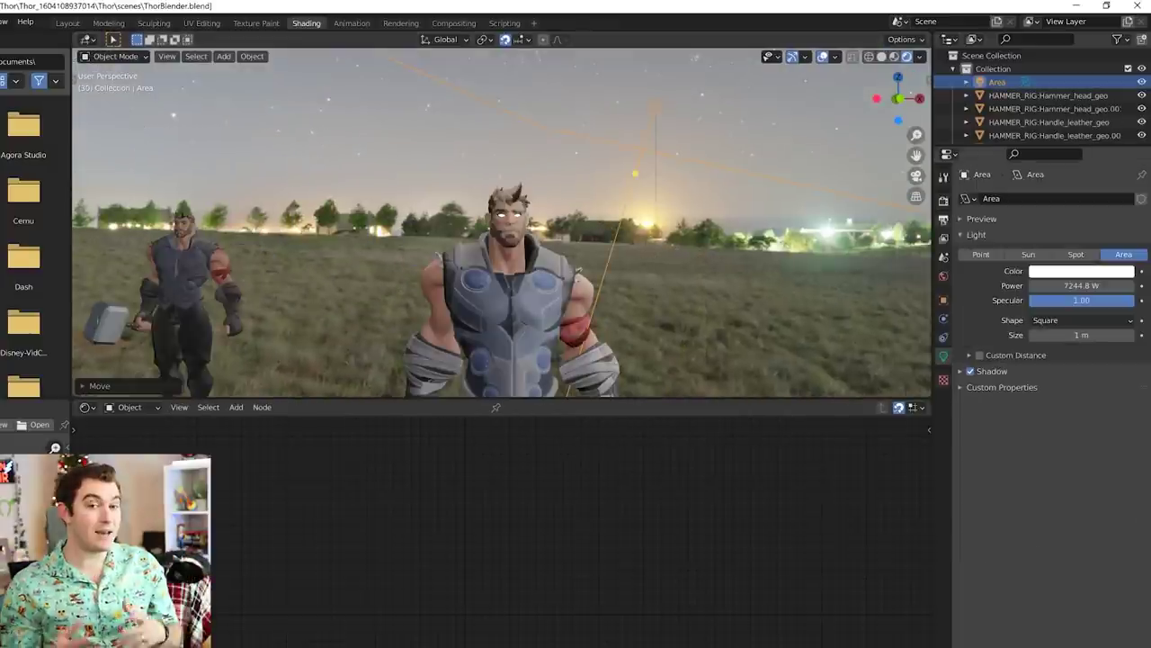
Enable Bloom in the Eevee render settings and view its effect on the front Thor's face
click(943, 200)
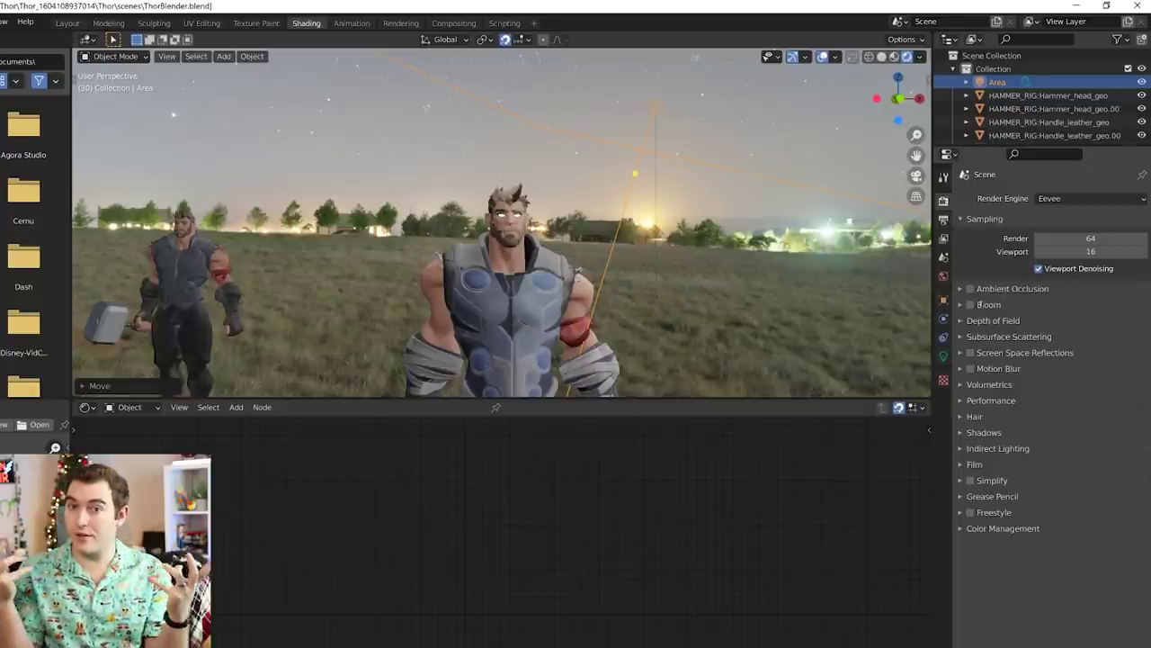
middle_drag(547, 286, 639, 262)
scroll(639, 262, up, 4)
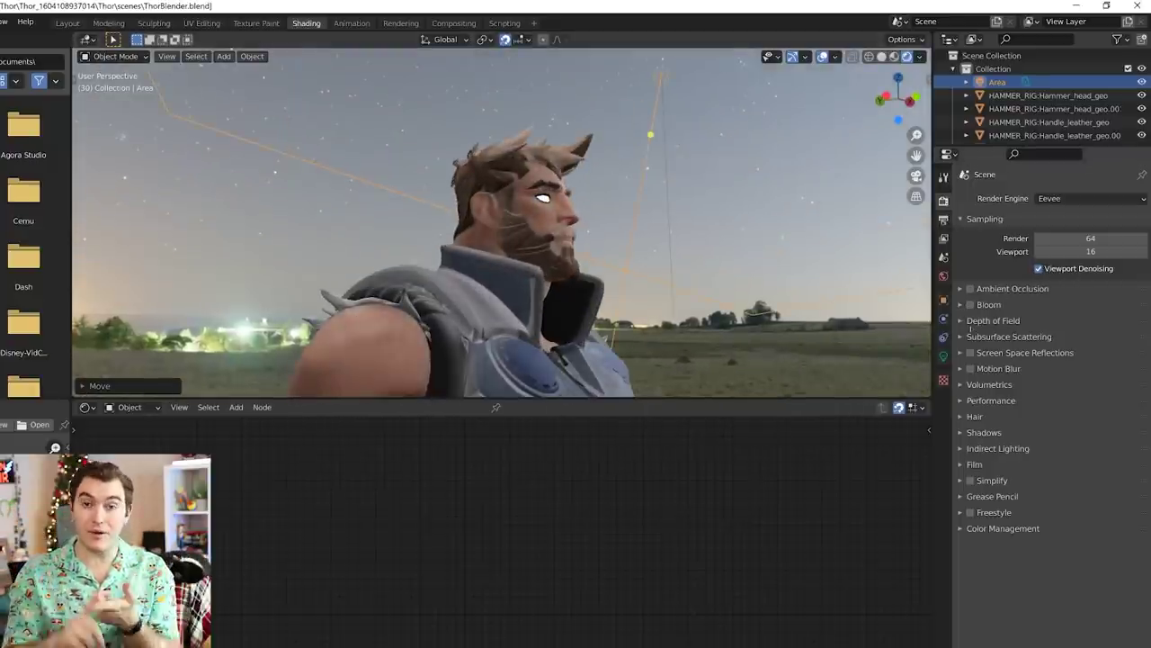
click(970, 305)
middle_drag(855, 283, 796, 288)
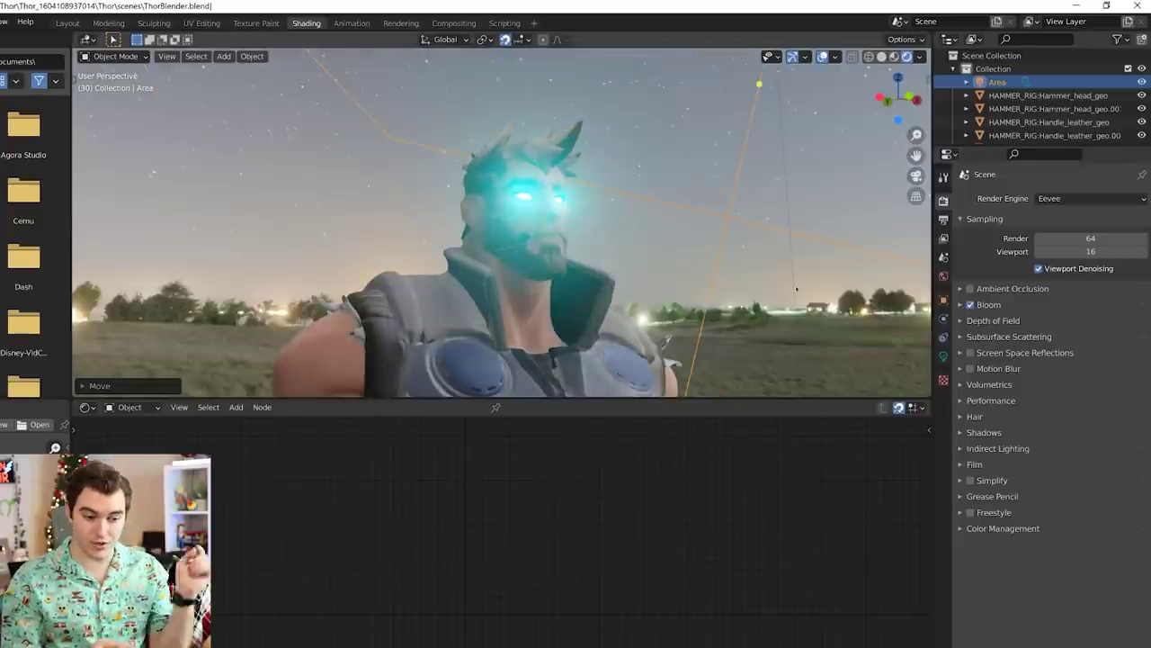
Select the front Thor's eyeballs and set the Emission strength of their Eyes material to about 55.5
click(526, 196)
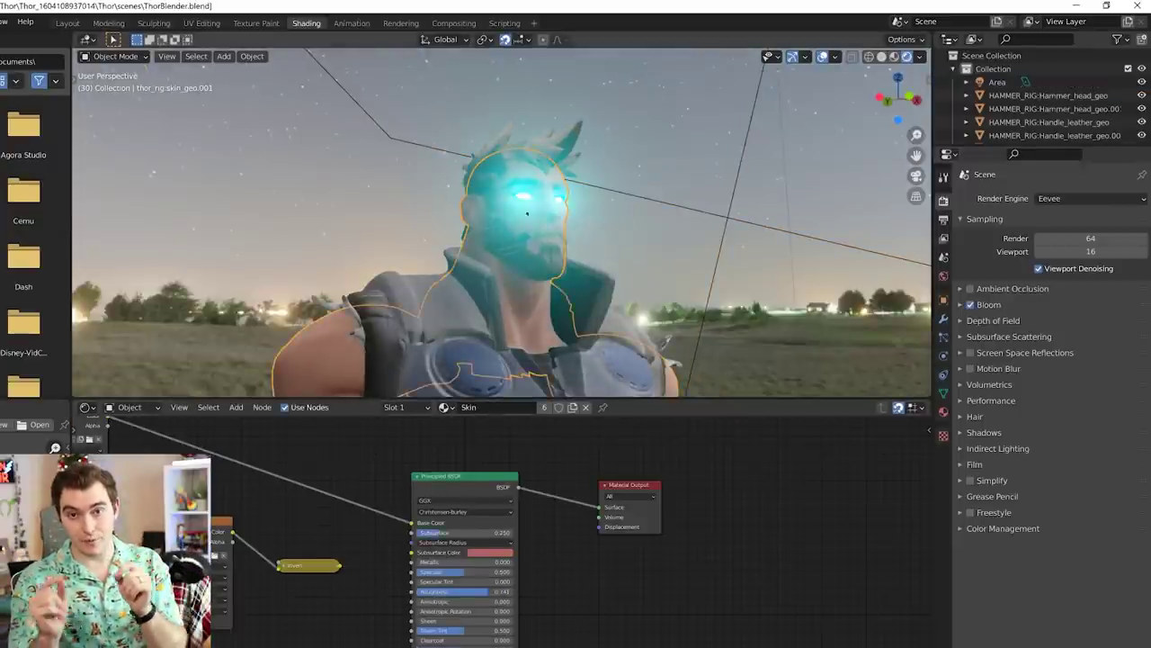
click(537, 194)
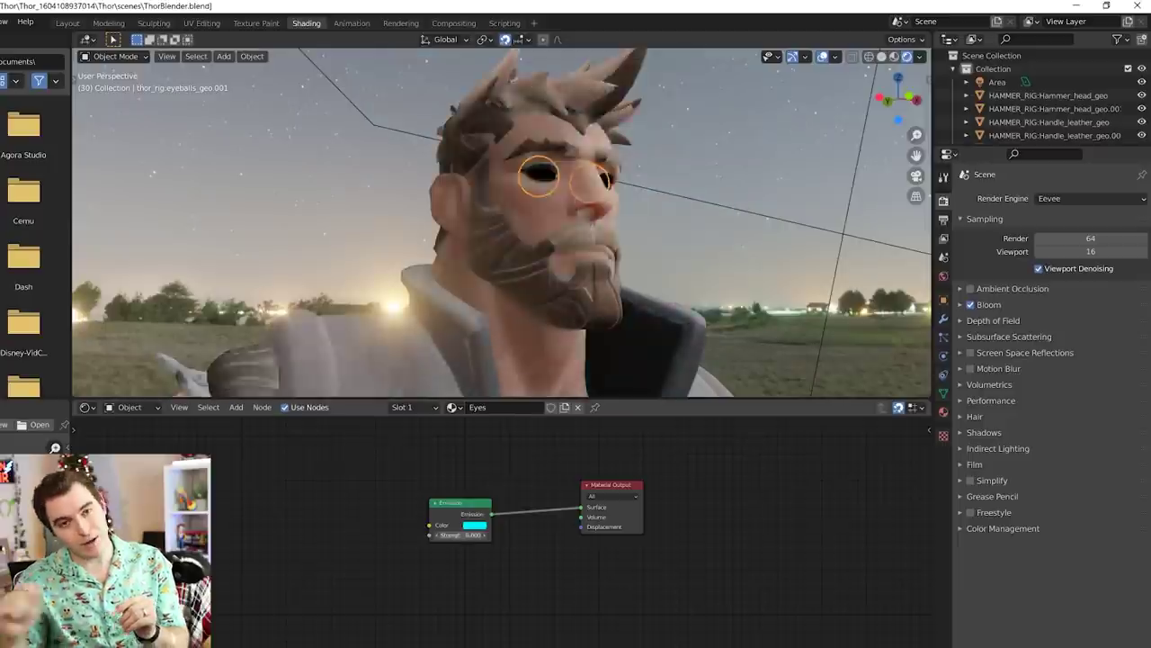
drag(468, 535, 500, 535)
middle_drag(723, 263, 706, 252)
Try a Bloom threshold of 10, undo it, and set the Bloom intensity to 0.039
click(990, 305)
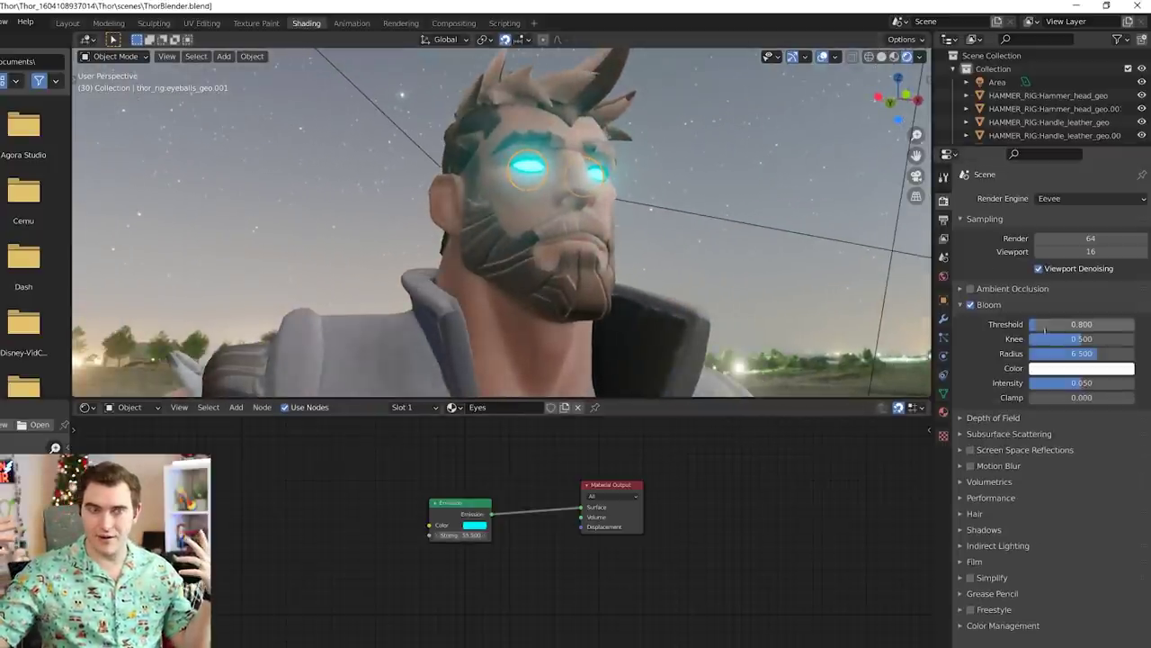
drag(1067, 325, 1131, 324)
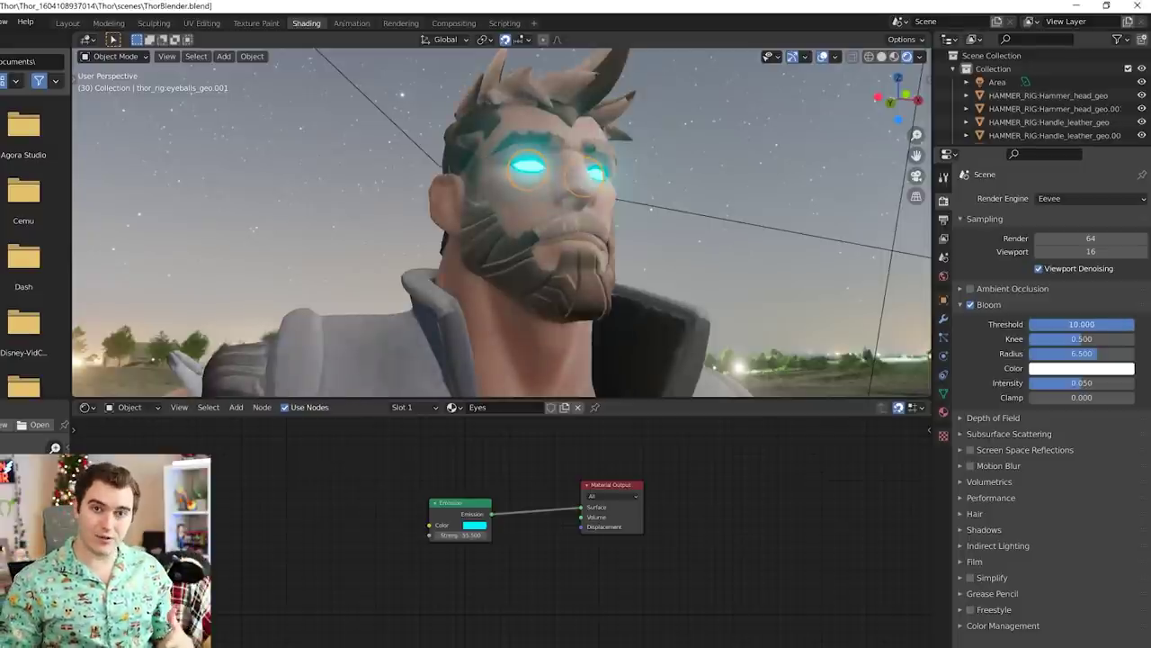
key(ctrl+z)
drag(1075, 383, 1107, 383)
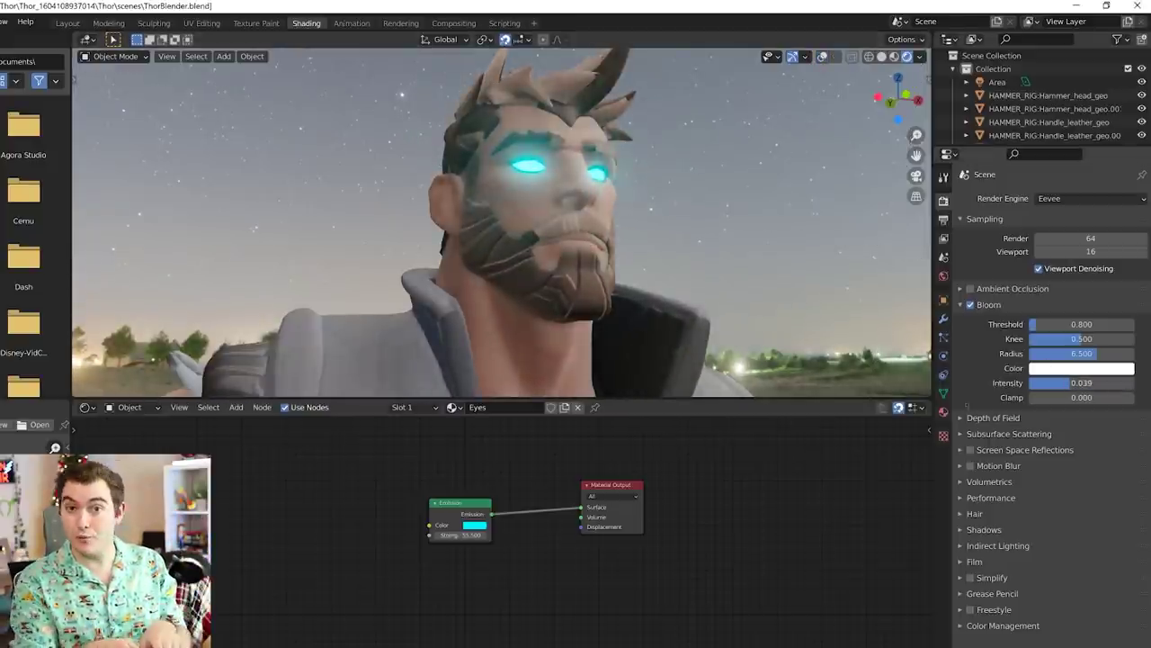
middle_drag(643, 252, 581, 271)
Expand the Depth of Field settings and enable Motion Blur for the Eevee render
click(983, 419)
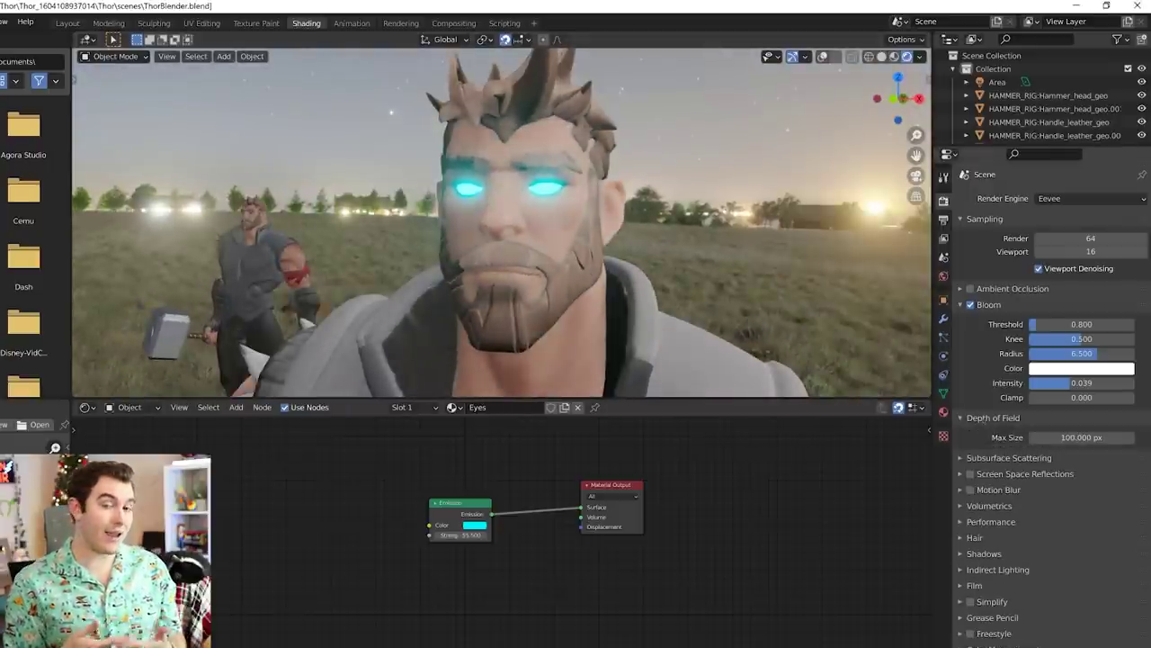
click(983, 419)
click(983, 420)
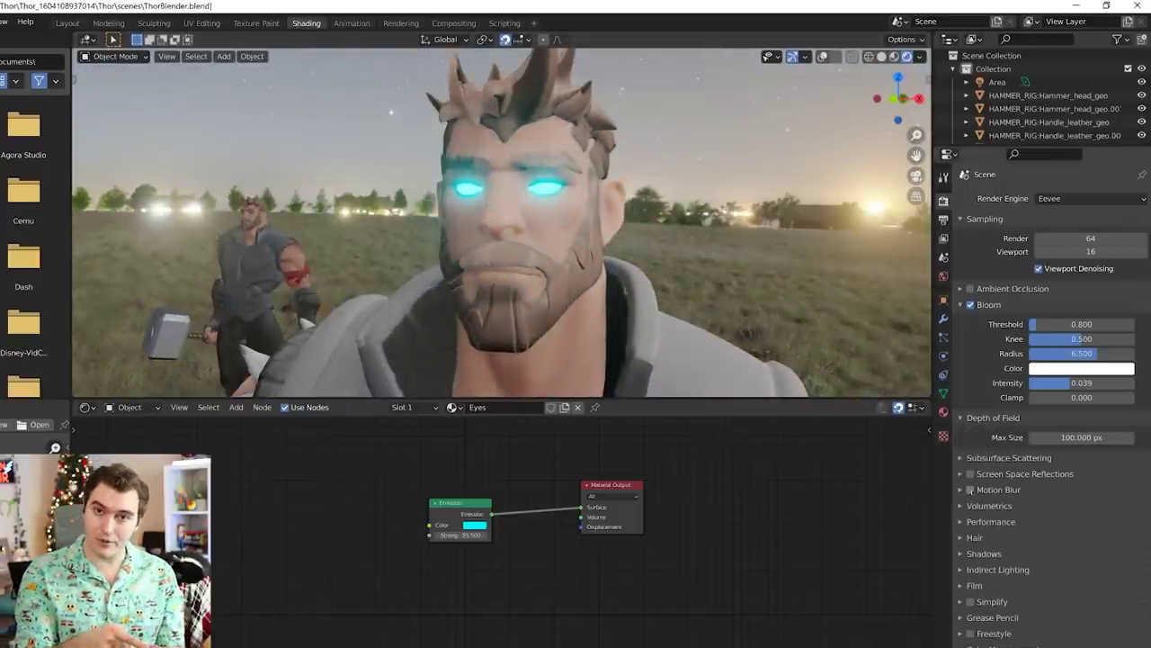
click(972, 491)
scroll(546, 252, down, 9)
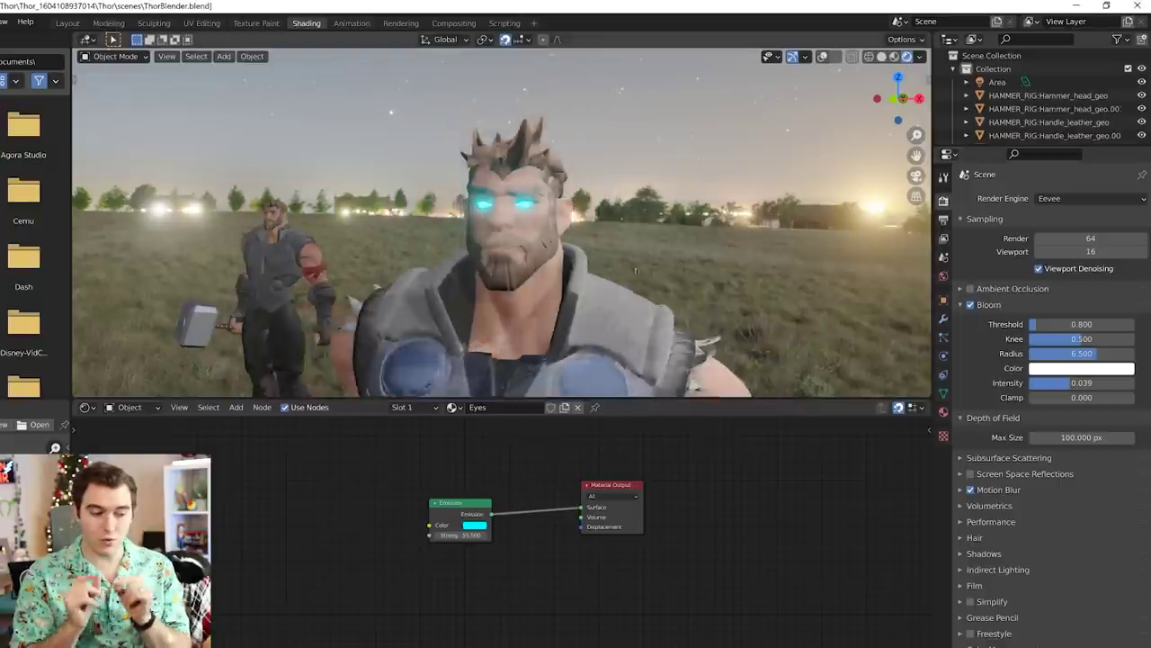
Show the viewport overlays again, stop the animation playback on a raised-hammer pose and inspect the front Thor
key(shift+alt+z)
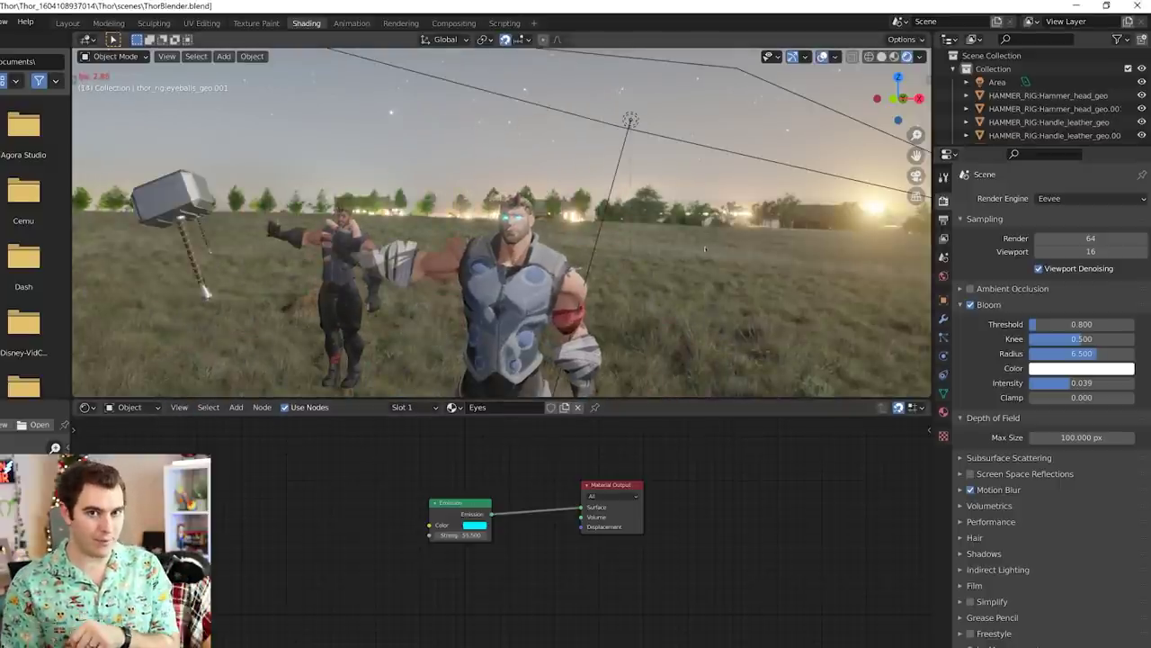
key(space)
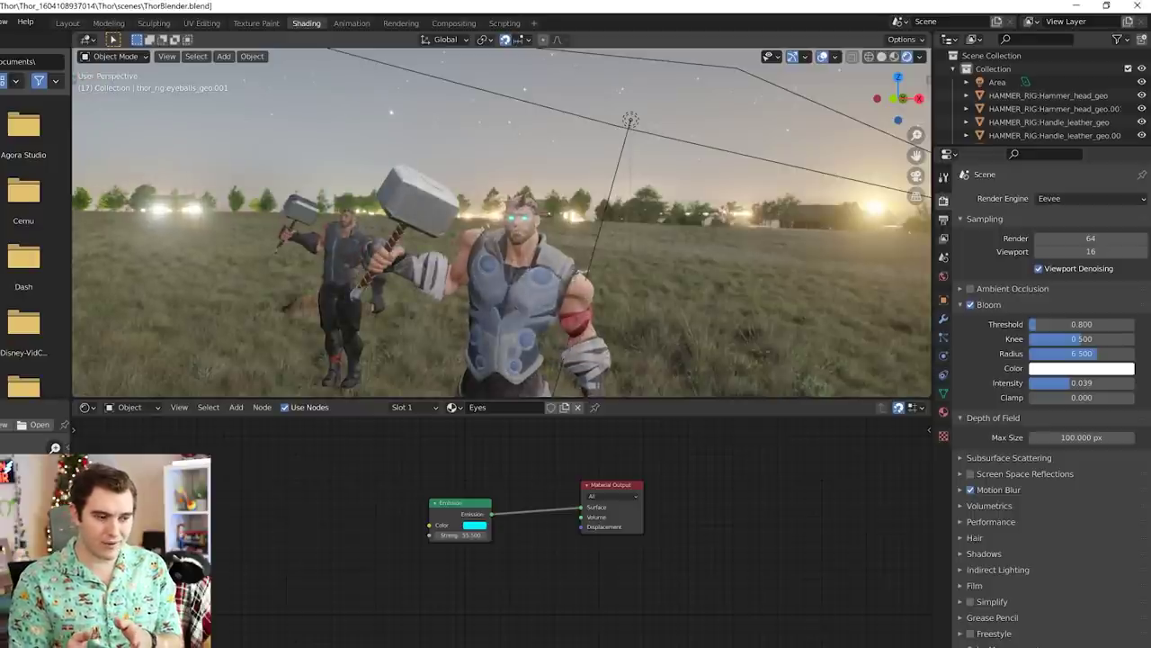
scroll(629, 256, up, 7)
middle_drag(356, 266, 413, 258)
scroll(413, 258, down, 5)
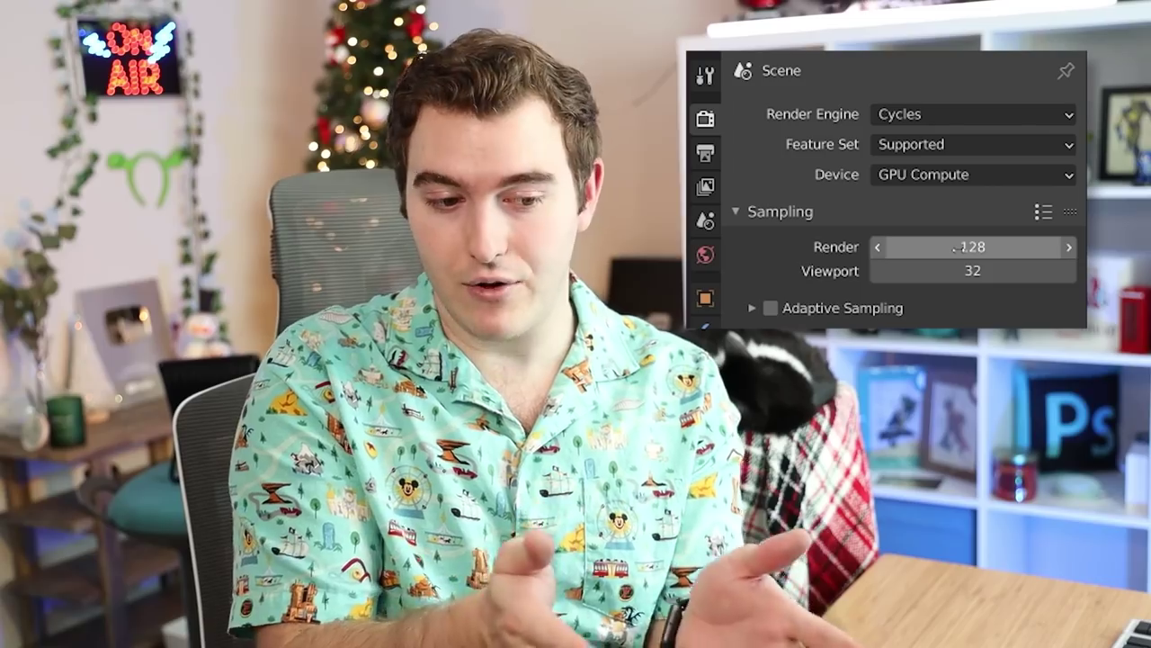
Set the Cycles render samples to 256
click(964, 247)
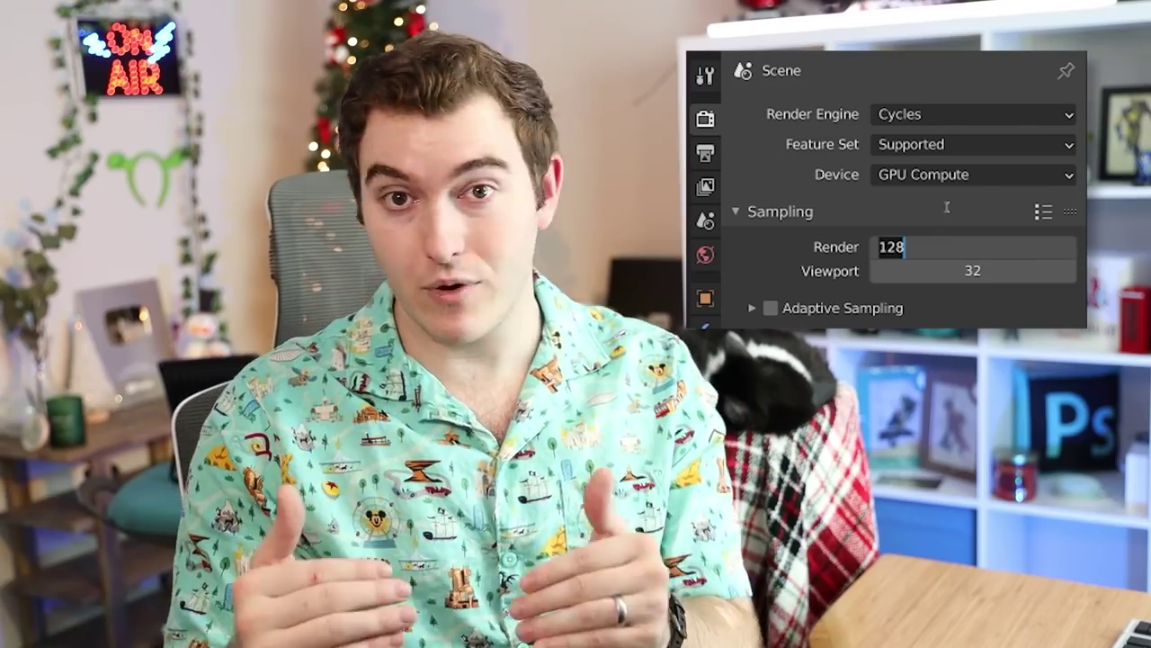
text(256)
key(Return)
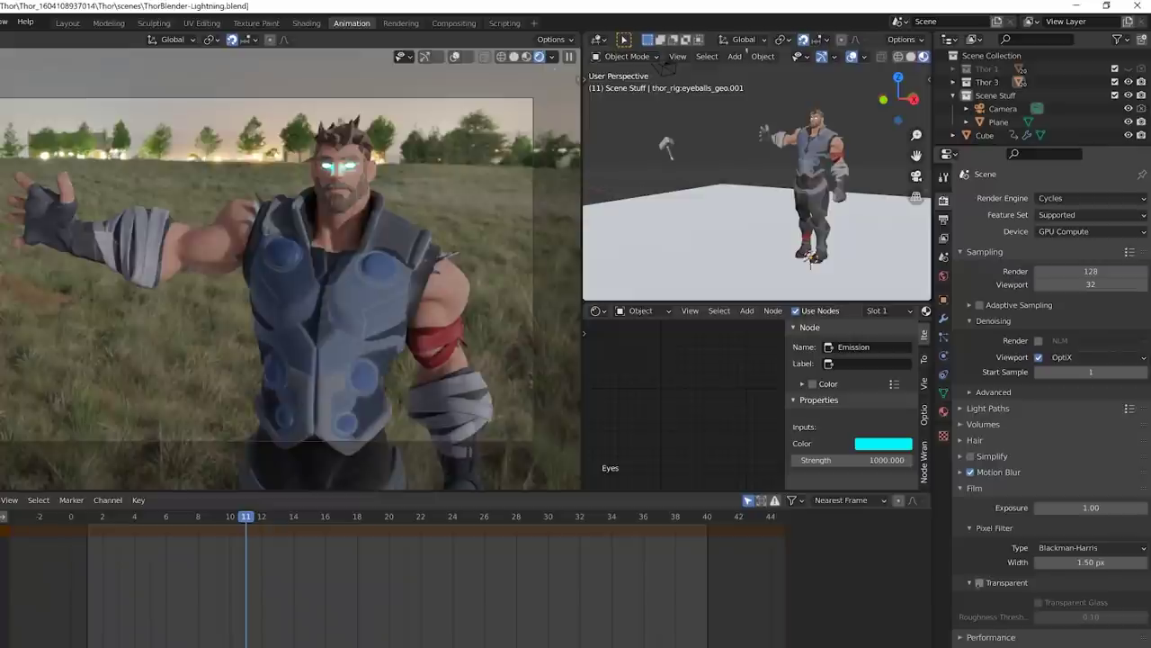
Make the film background transparent and check that the output color mode is RGBA
click(979, 584)
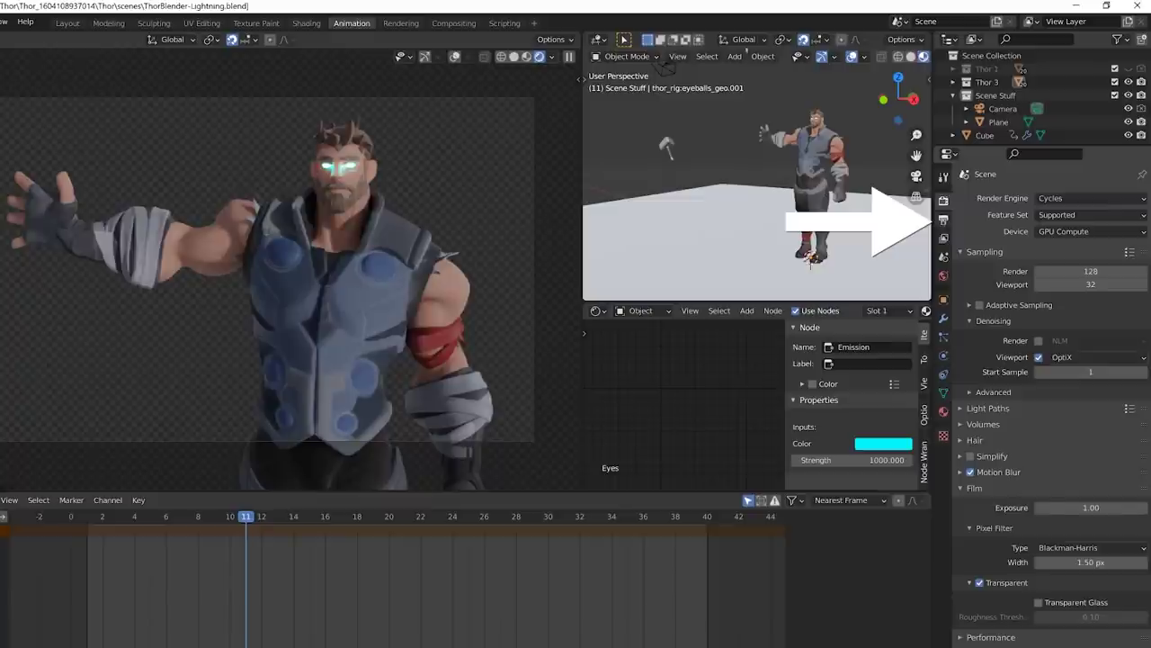
click(944, 219)
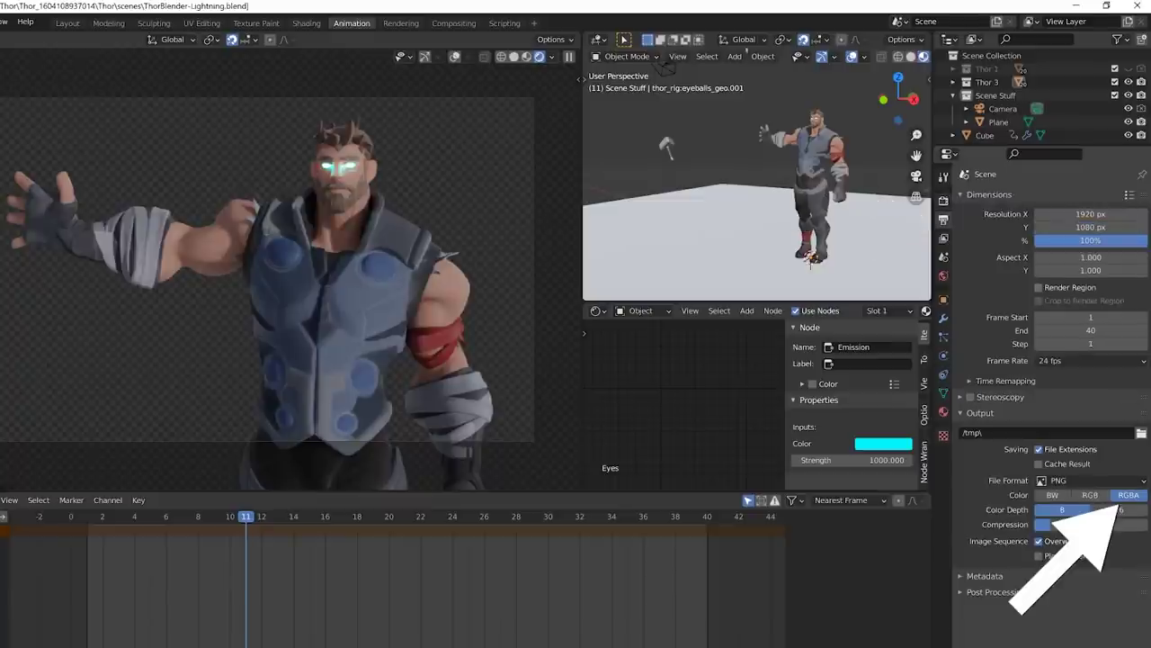
click(943, 201)
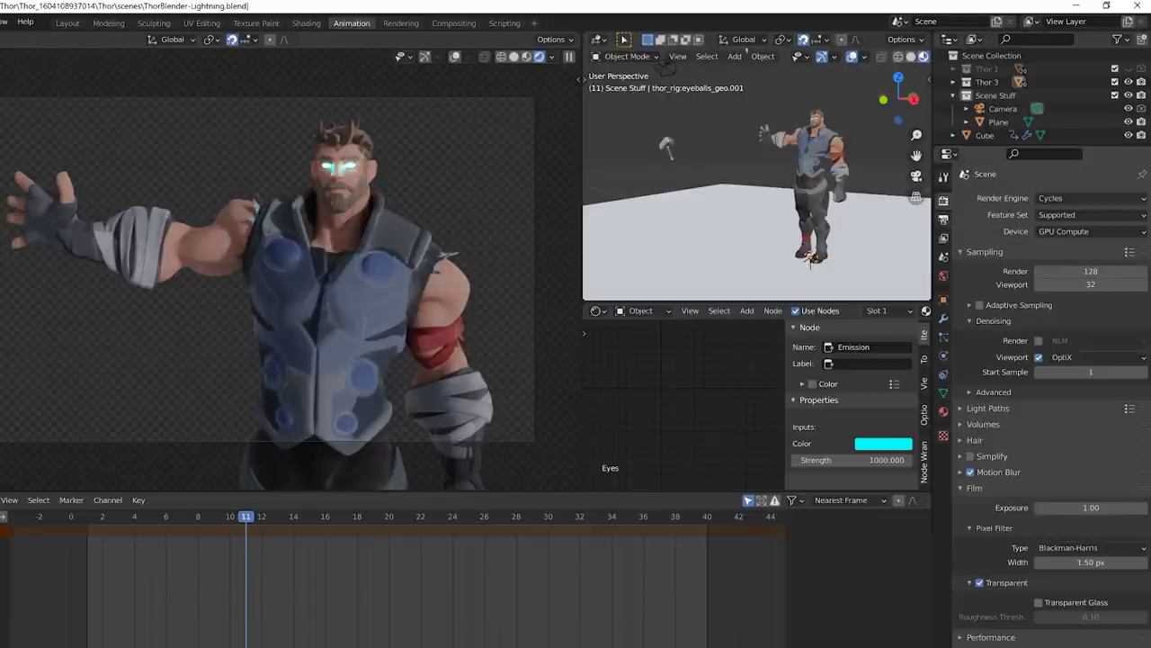
Set the output to 16-bit RGBA PNG files in the Thor\images\render01 folder and render the animation
click(944, 219)
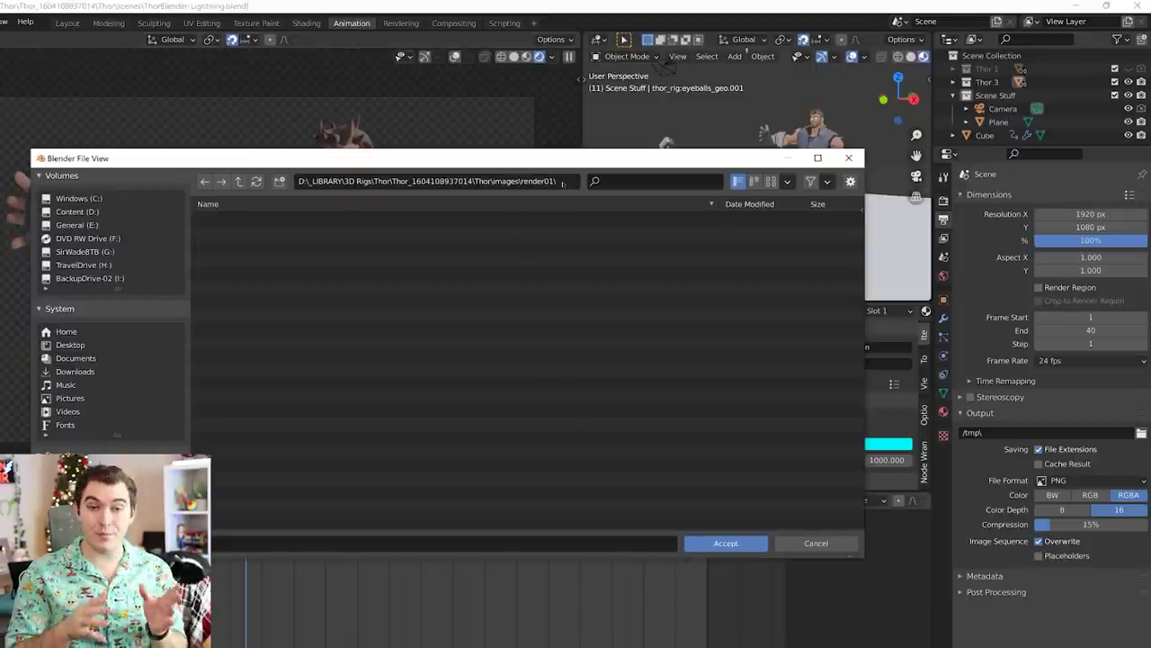
click(725, 543)
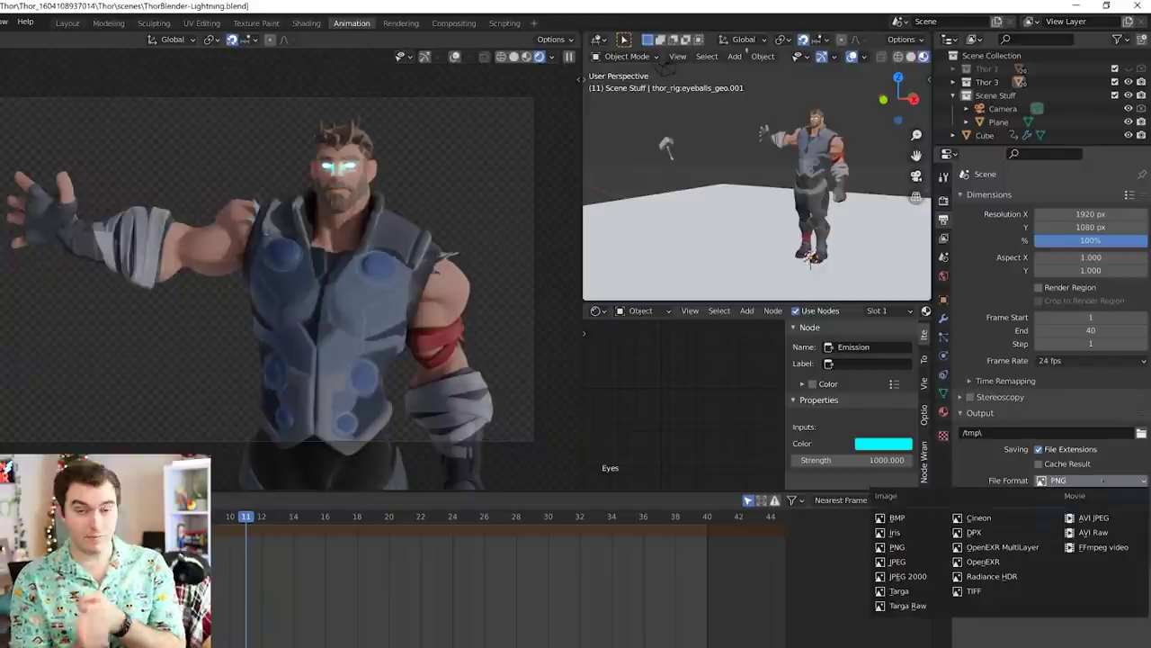
click(1102, 480)
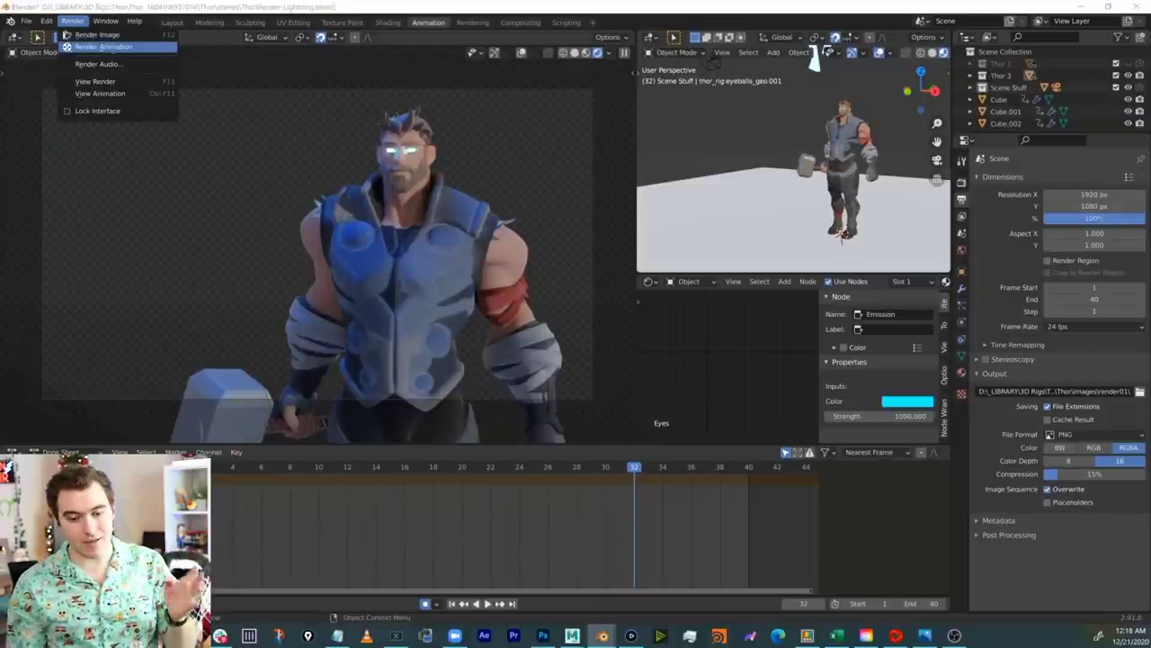
click(101, 46)
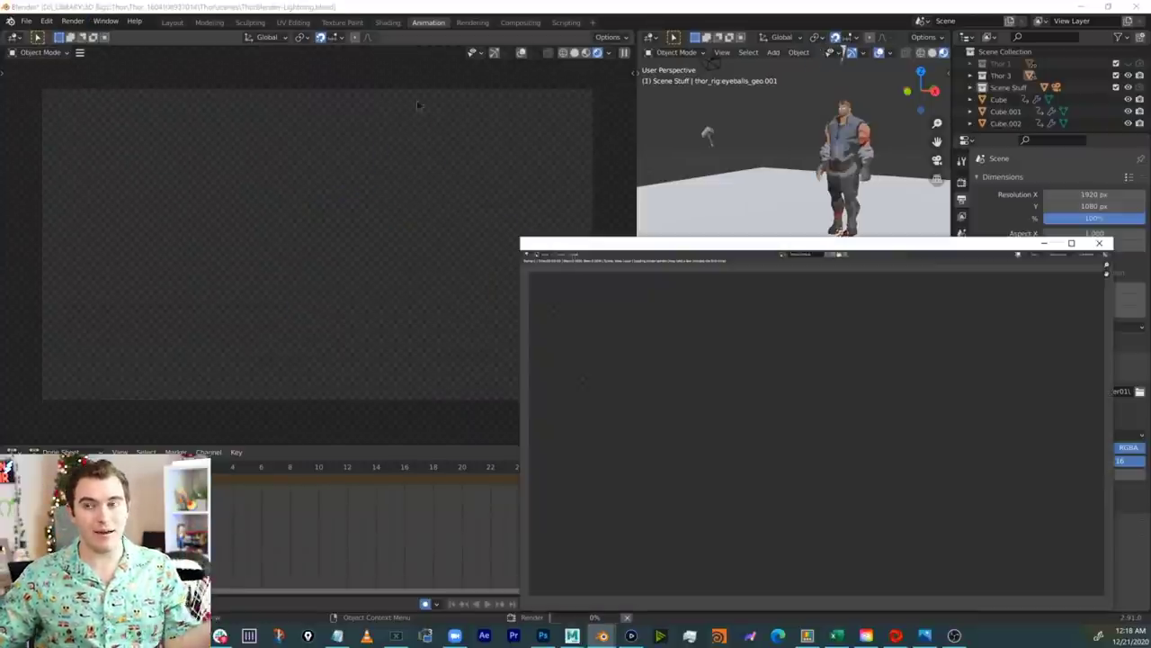